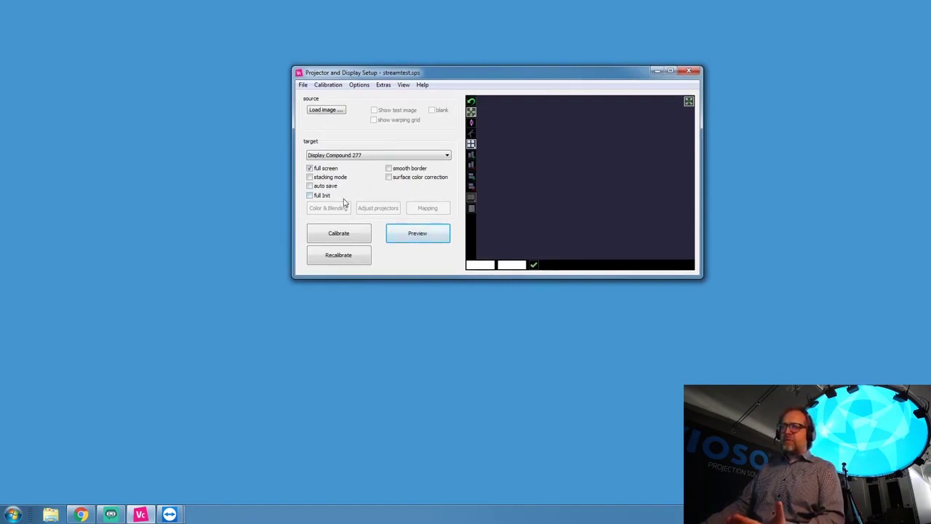
- Start a single client calibration for the Display Compound 277 target
{"action": "left_click", "coordinate": [339, 239]}
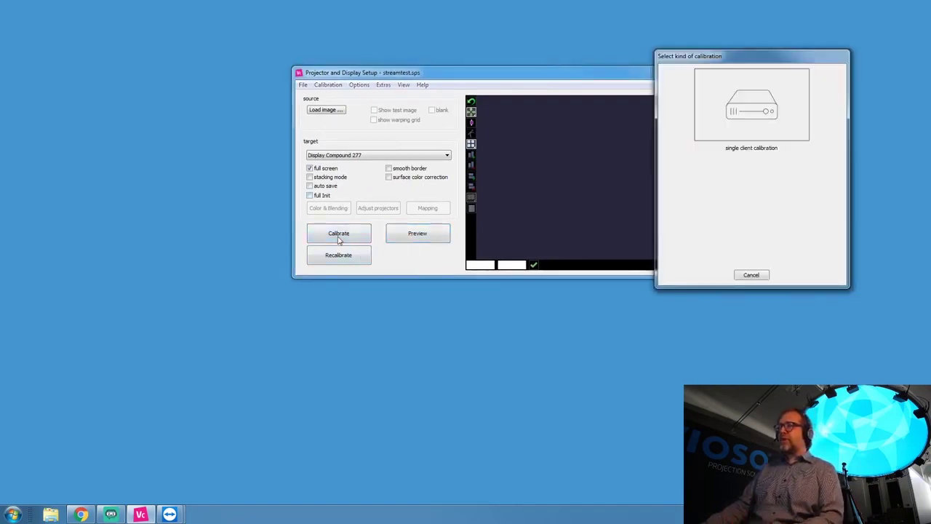
{"action": "left_click", "coordinate": [753, 102]}
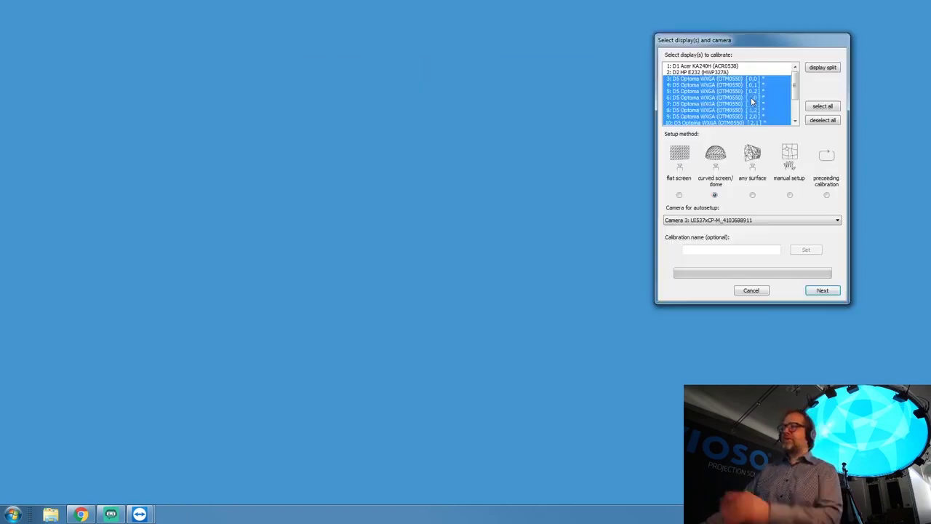
{"action": "left_click_drag", "start_coordinate": [734, 44], "coordinate": [695, 51]}
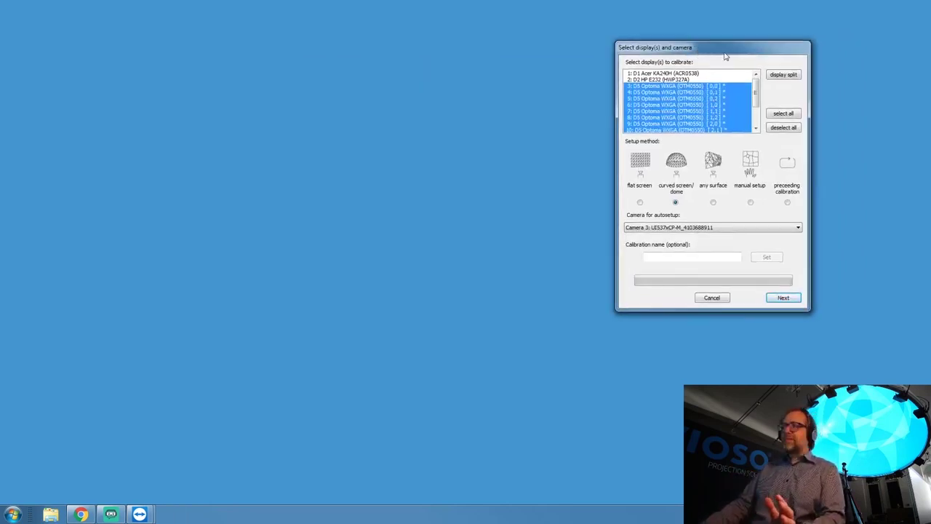
- Check the Optoma WXGA display in the Windows screen resolution settings, and close them without changes
{"action": "right_click", "coordinate": [197, 120]}
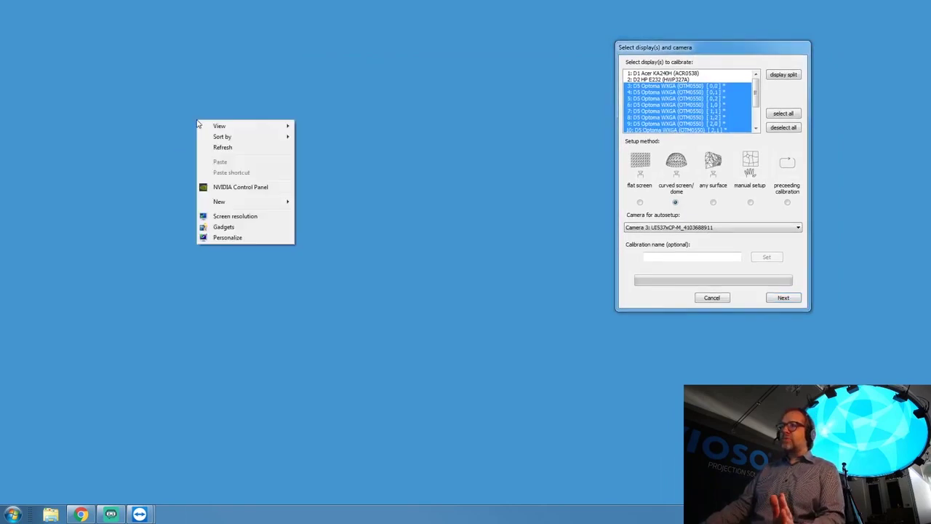
{"action": "left_click", "coordinate": [222, 216]}
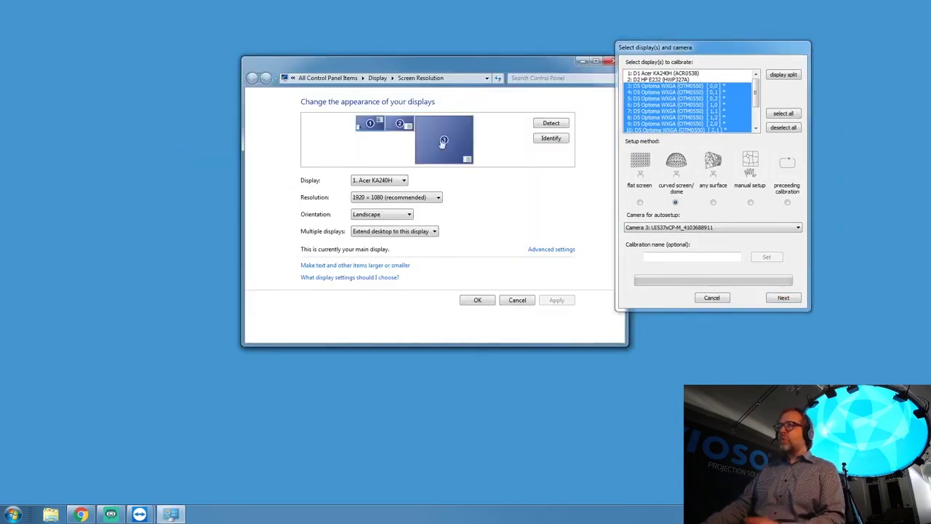
{"action": "left_click", "coordinate": [444, 142]}
{"action": "left_click_drag", "start_coordinate": [481, 72], "coordinate": [323, 66]}
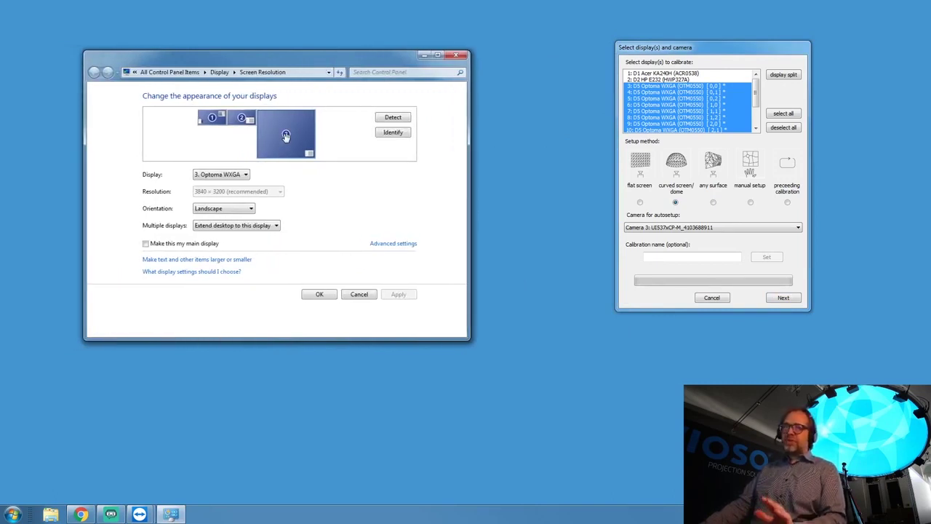
{"action": "left_click", "coordinate": [456, 56]}
- Review the display split options of the Optoma WXGA display, and leave them without applying changes
{"action": "left_click", "coordinate": [783, 77]}
{"action": "left_click", "coordinate": [682, 151]}
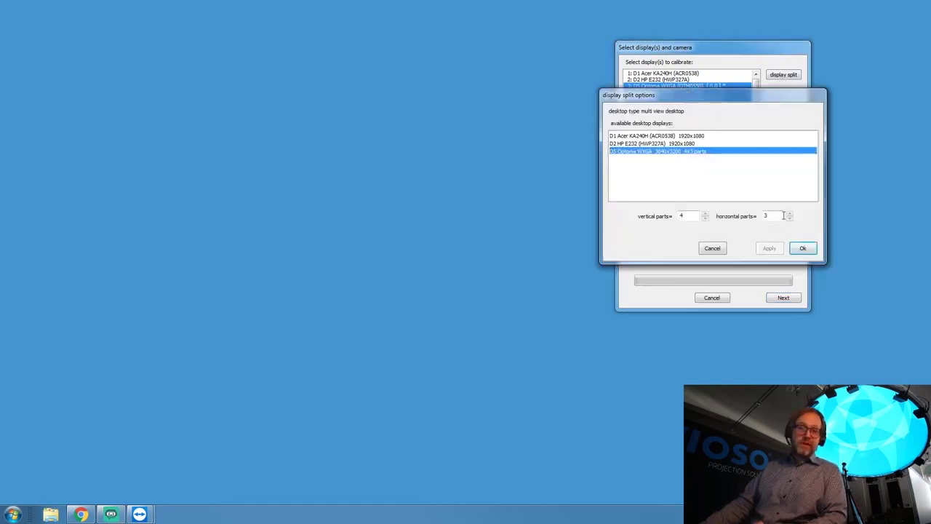
{"action": "left_click", "coordinate": [711, 249]}
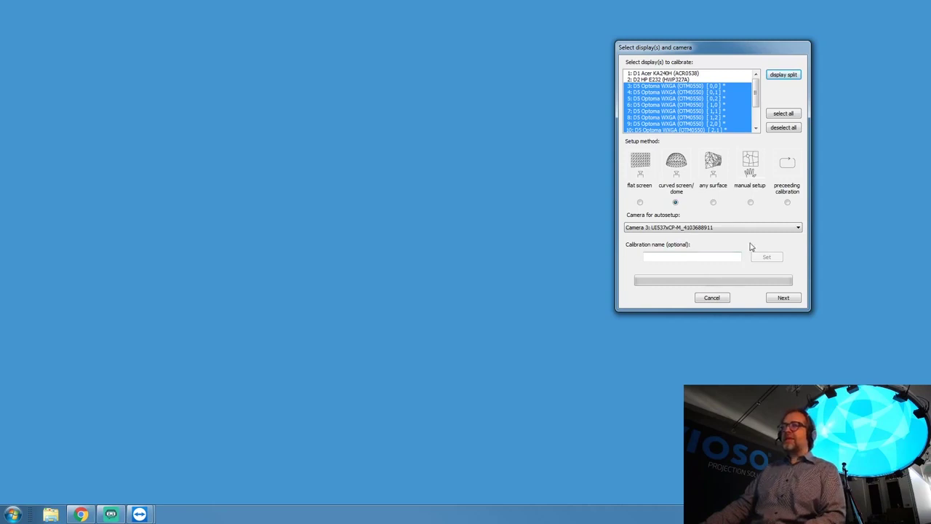
- Choose the curved screen/dome setup method with Camera 3, the UI537xCP-M, for the autosetup
{"action": "left_click", "coordinate": [653, 230]}
{"action": "left_click", "coordinate": [641, 166]}
{"action": "left_click", "coordinate": [676, 166]}
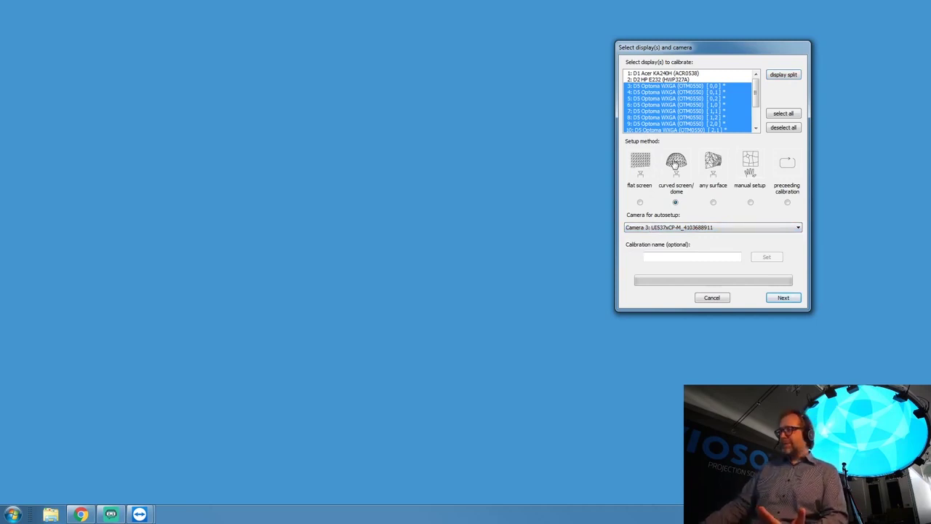
{"action": "left_click", "coordinate": [655, 228]}
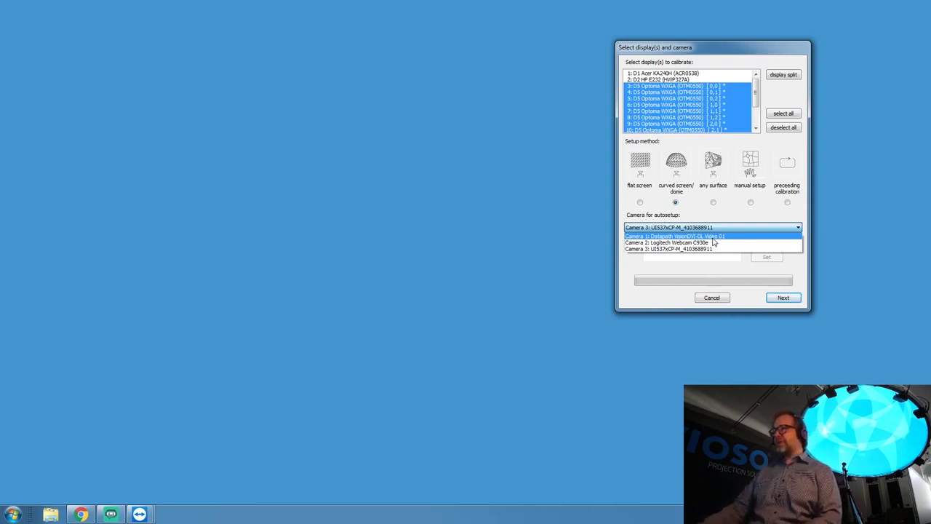
{"action": "left_click", "coordinate": [654, 250]}
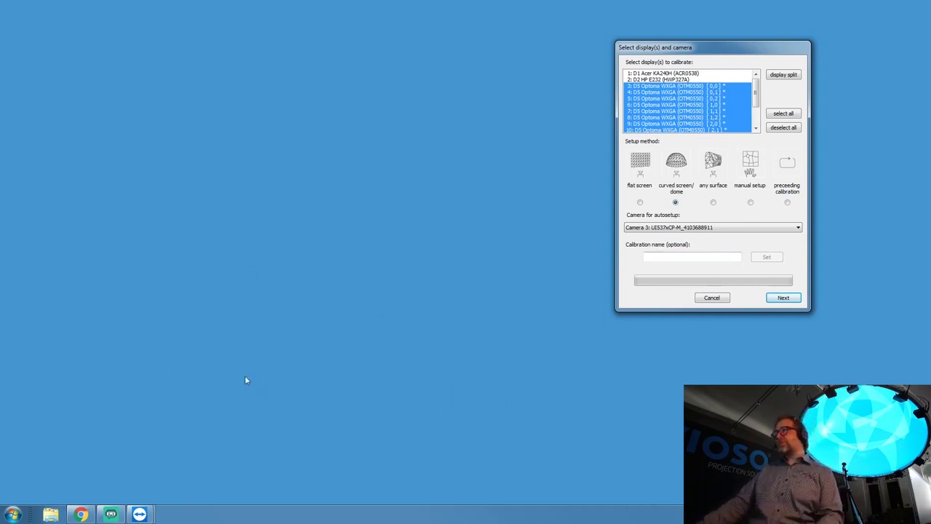
- Continue to the camera adjustment using the Grid/Arbitrary display arrangement and a forced new geometric scan
{"action": "left_click", "coordinate": [775, 297]}
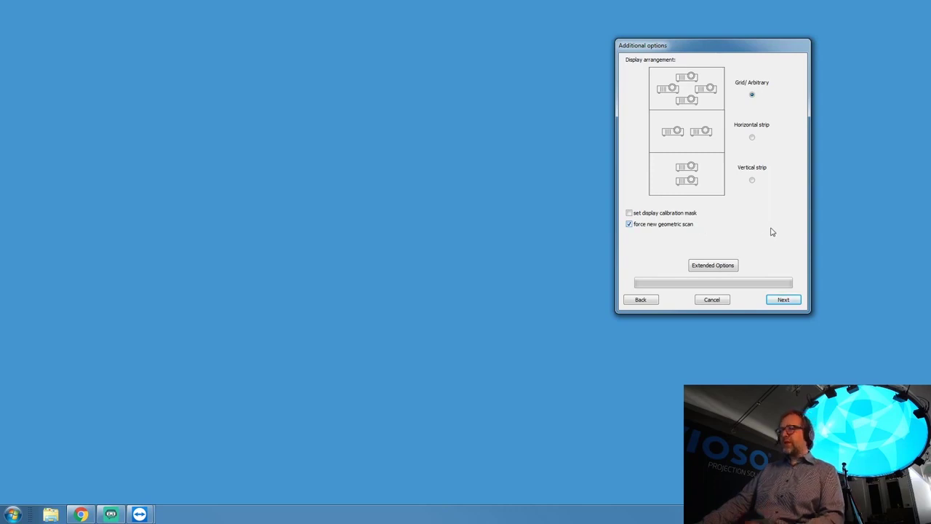
{"action": "left_click", "coordinate": [784, 300]}
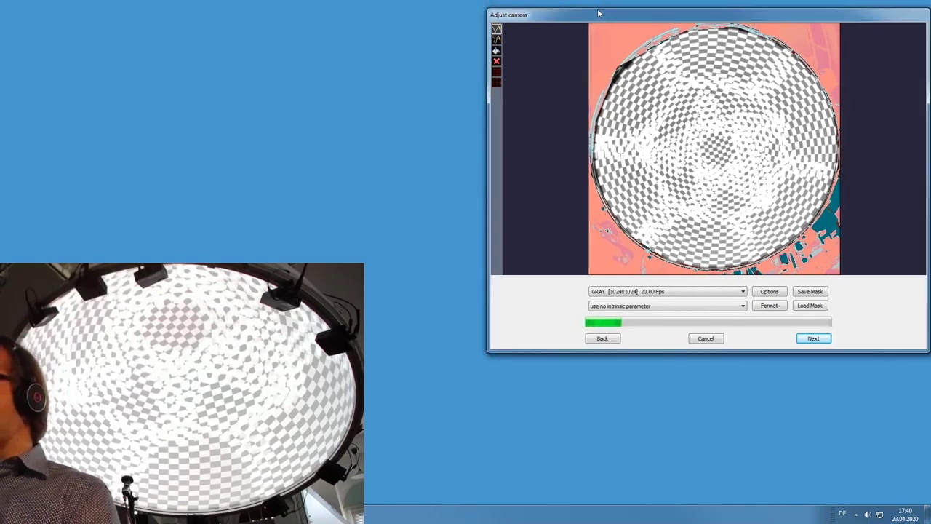
{"action": "left_click_drag", "start_coordinate": [602, 9], "coordinate": [506, 24]}
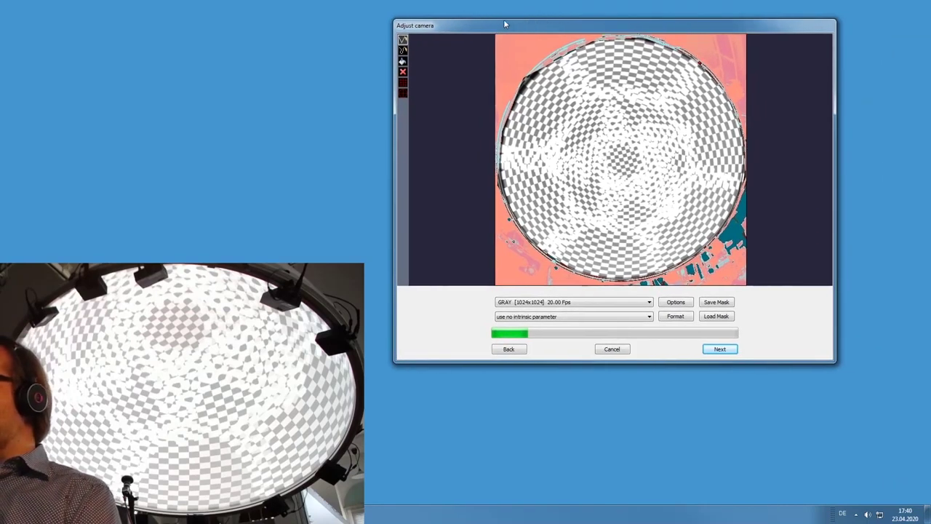
- Clear the existing mask from the camera image
{"action": "left_click", "coordinate": [404, 62]}
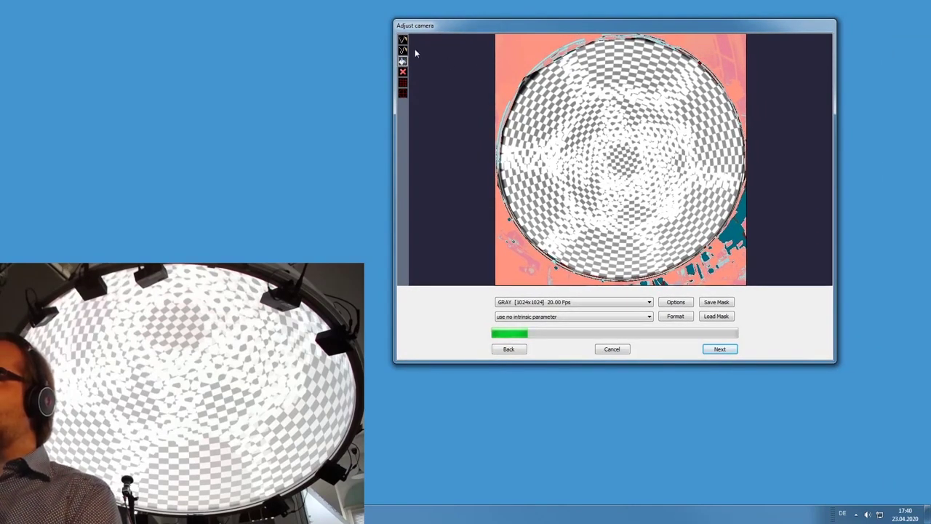
{"action": "left_click", "coordinate": [404, 71]}
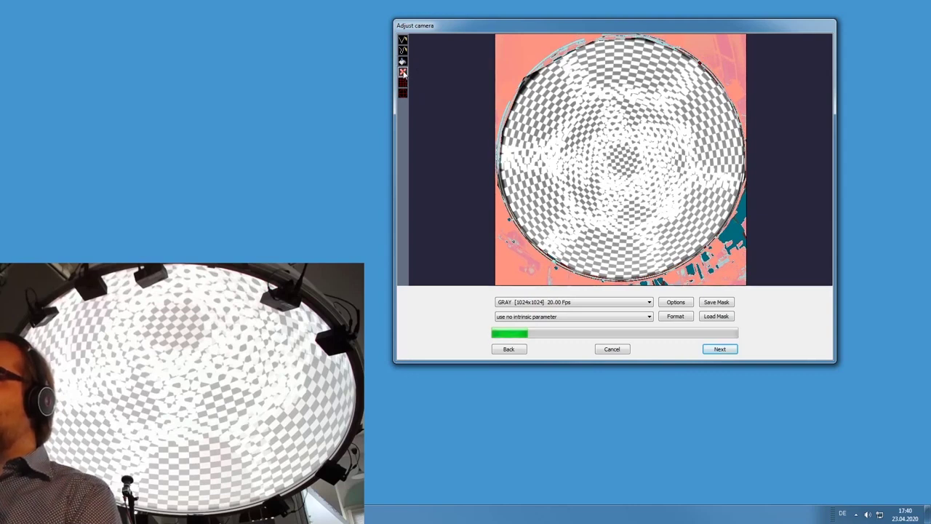
{"action": "left_click", "coordinate": [485, 55]}
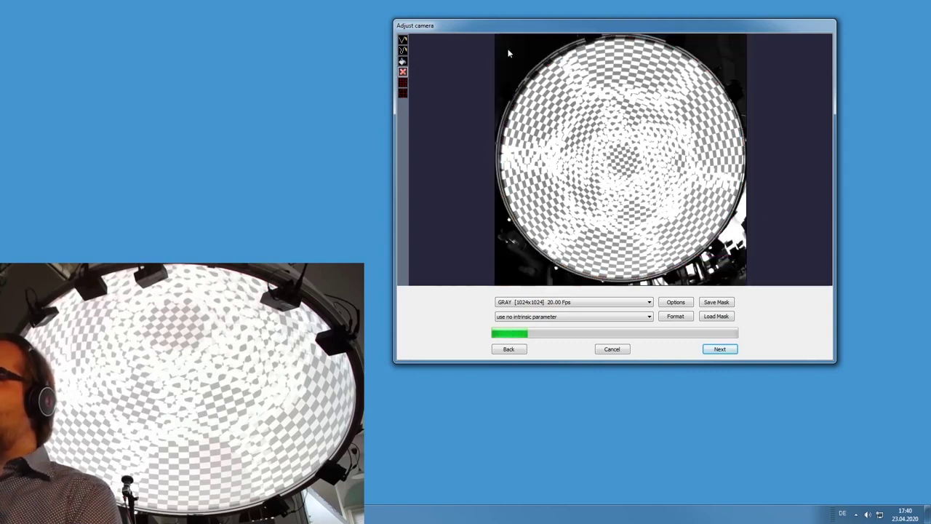
- Overlay the crosshair and circle guide on the camera image to check the dome's centring, and hide it again
{"action": "left_click", "coordinate": [403, 92]}
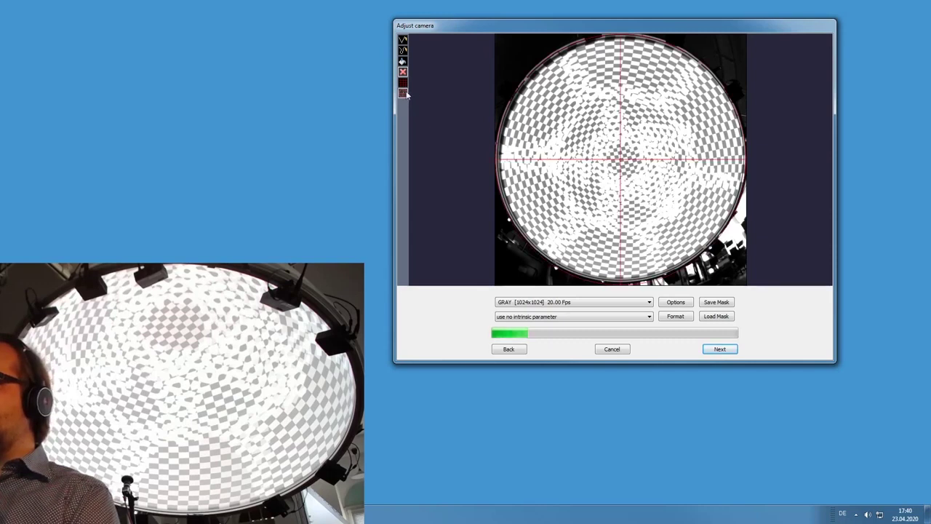
{"action": "left_click", "coordinate": [404, 84]}
{"action": "left_click", "coordinate": [405, 85]}
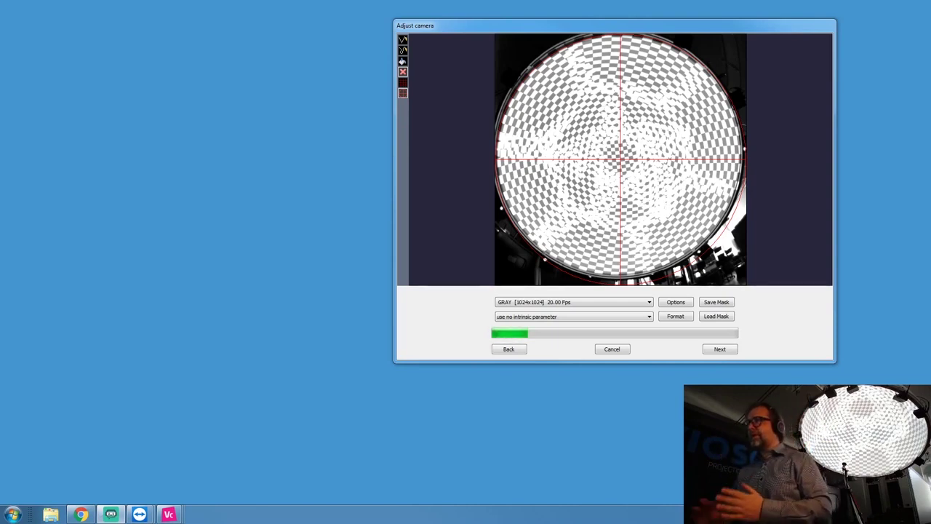
{"action": "left_click", "coordinate": [404, 94]}
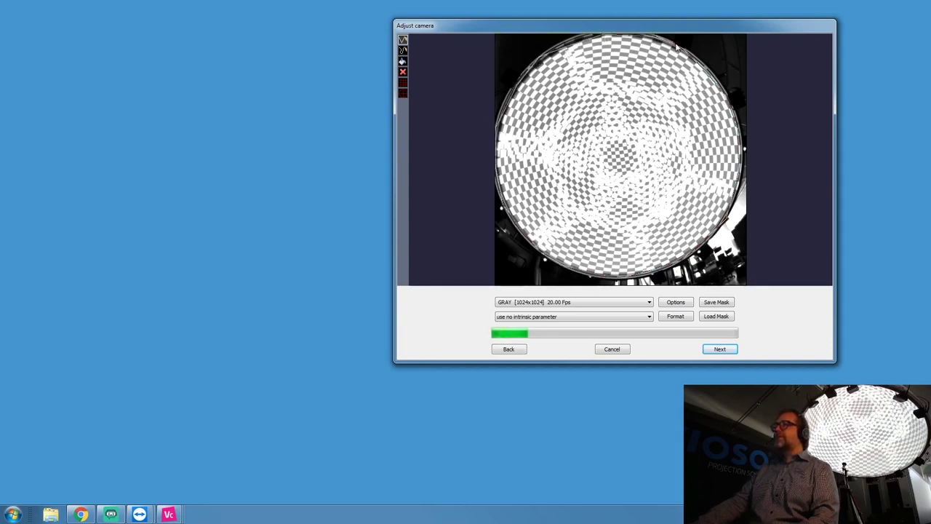
- Fill the area outside the dome in the camera image with a mask
{"action": "left_click", "coordinate": [403, 63]}
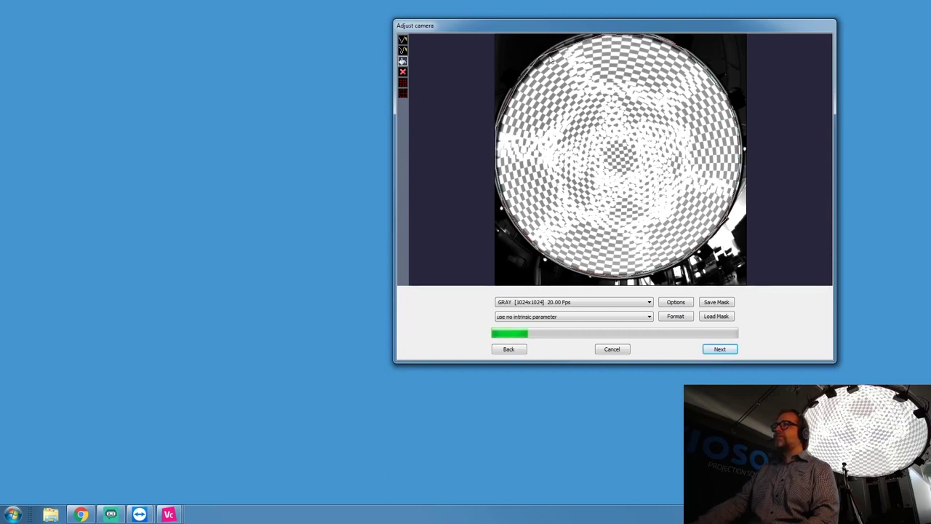
{"action": "left_click", "coordinate": [526, 50]}
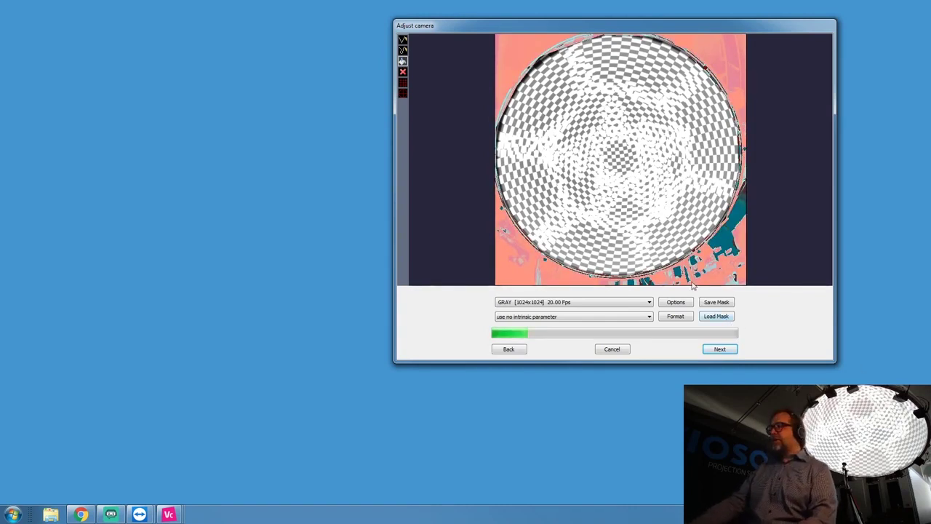
- Set the camera's frame rate to 40 fps in its format timing properties
{"action": "left_click", "coordinate": [674, 318]}
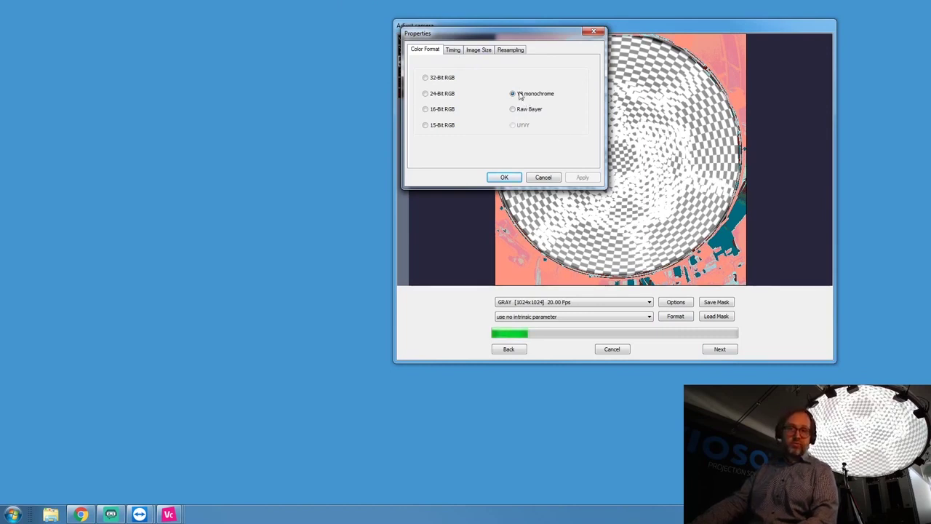
{"action": "left_click", "coordinate": [453, 50]}
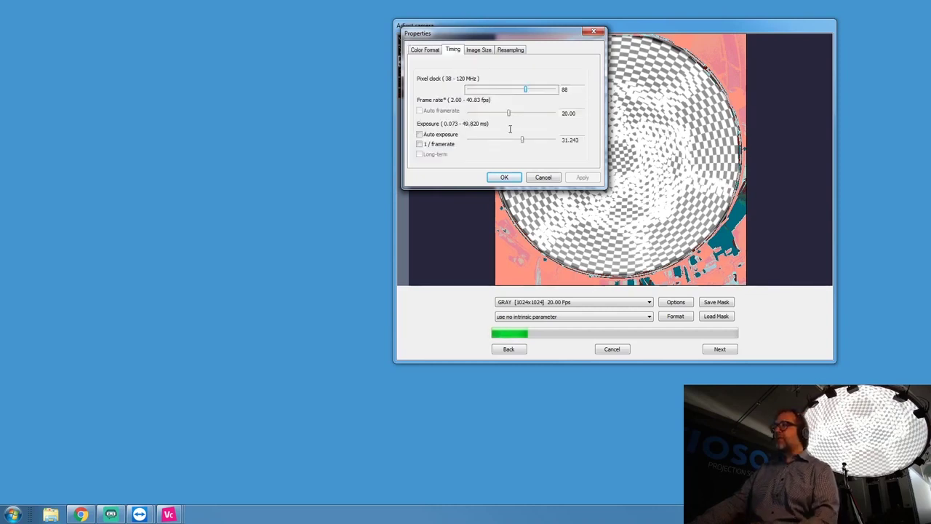
{"action": "left_click_drag", "start_coordinate": [532, 41], "coordinate": [343, 46]}
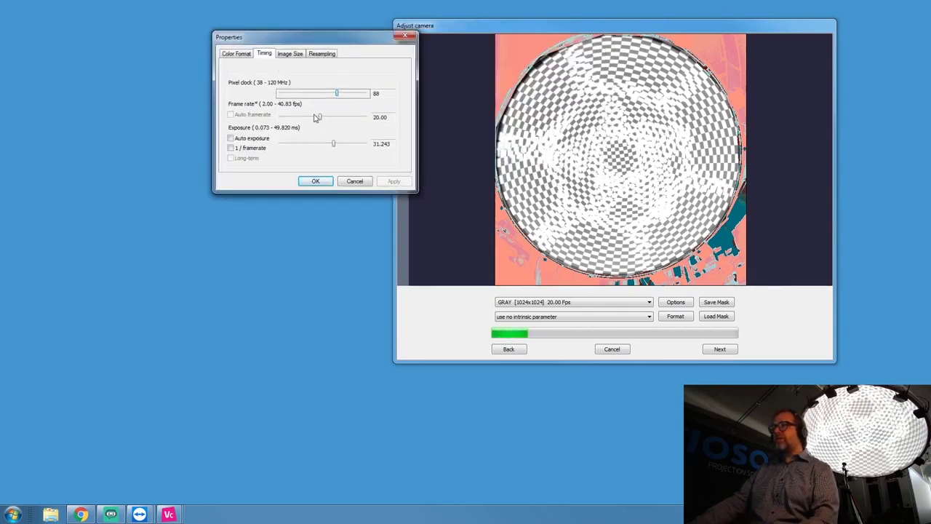
{"action": "left_click_drag", "start_coordinate": [318, 117], "coordinate": [363, 118]}
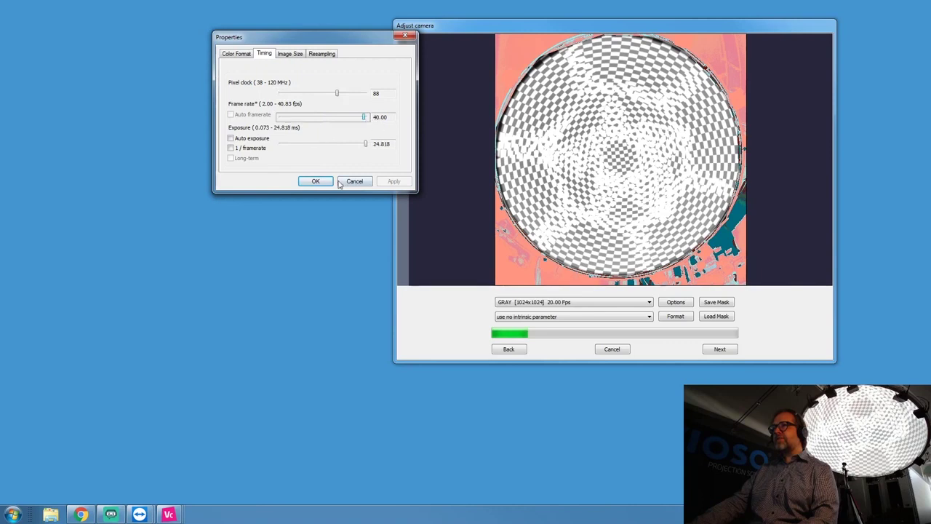
{"action": "left_click", "coordinate": [329, 182]}
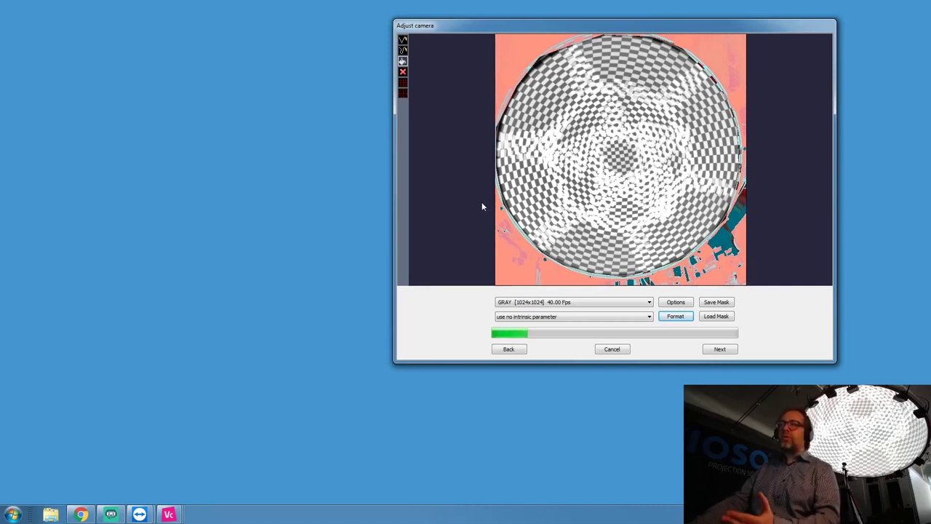
- Review the camera's image parameters and image processing options, and leave them without changes
{"action": "left_click", "coordinate": [669, 302]}
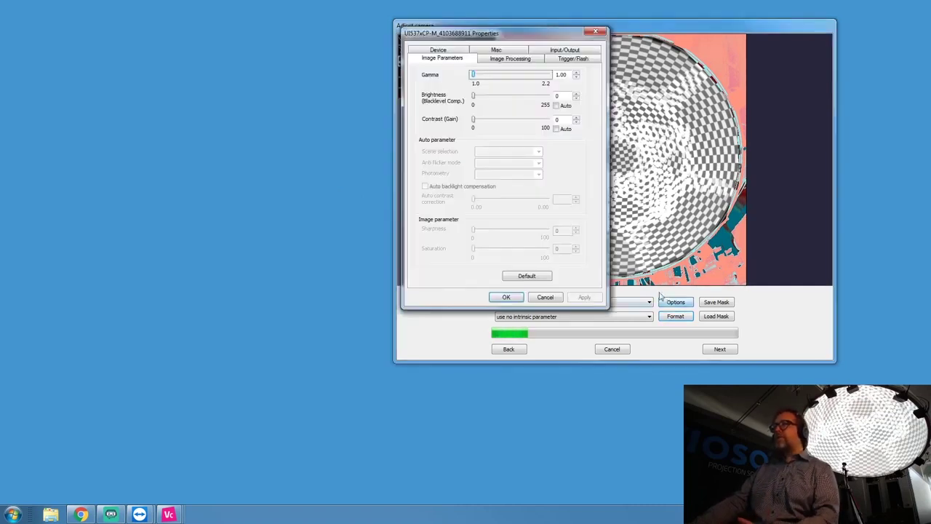
{"action": "left_click_drag", "start_coordinate": [510, 33], "coordinate": [261, 25]}
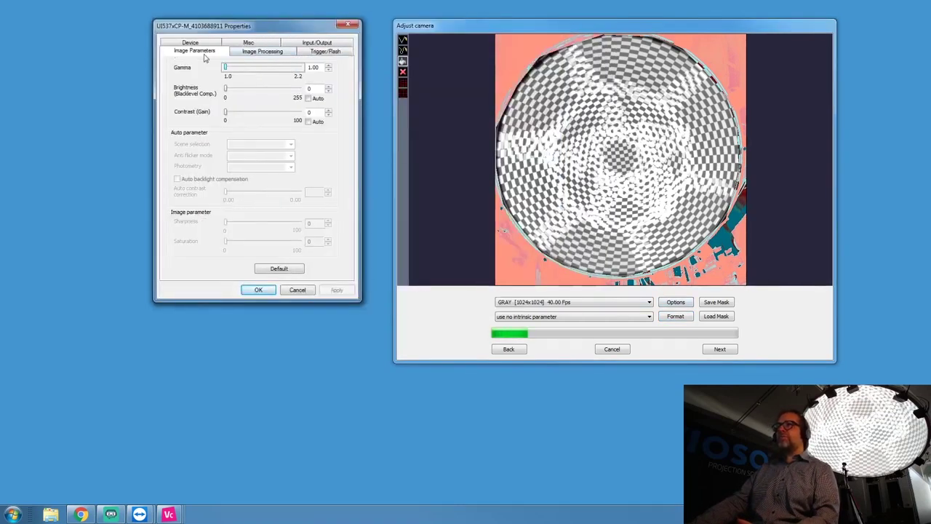
{"action": "left_click", "coordinate": [253, 53]}
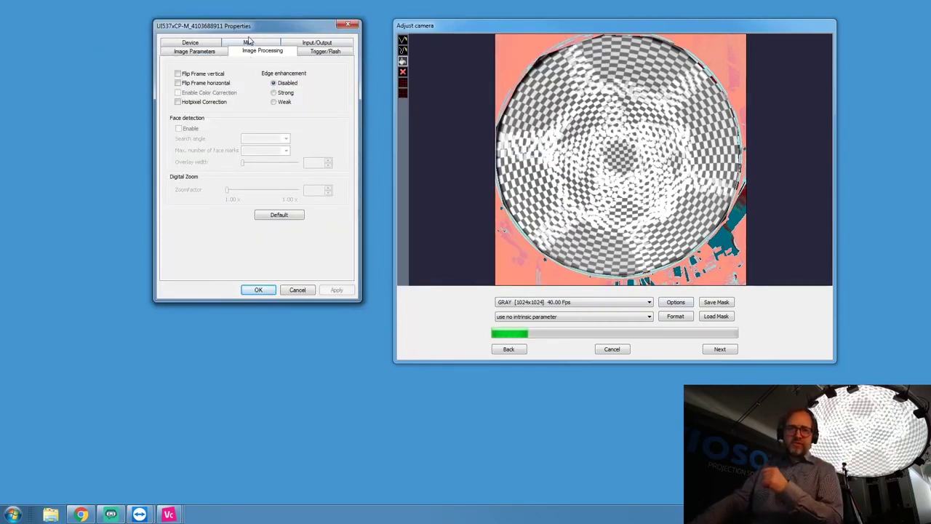
{"action": "left_click", "coordinate": [209, 52]}
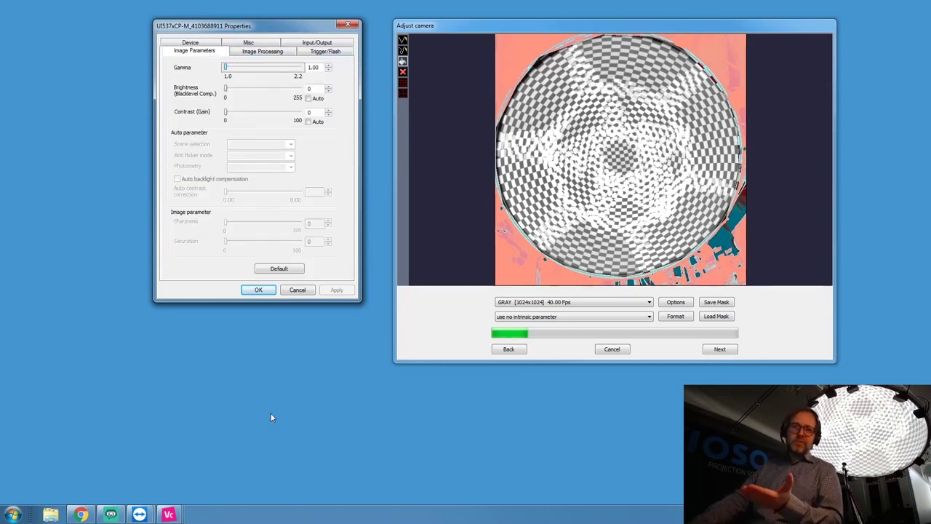
{"action": "left_click", "coordinate": [306, 292]}
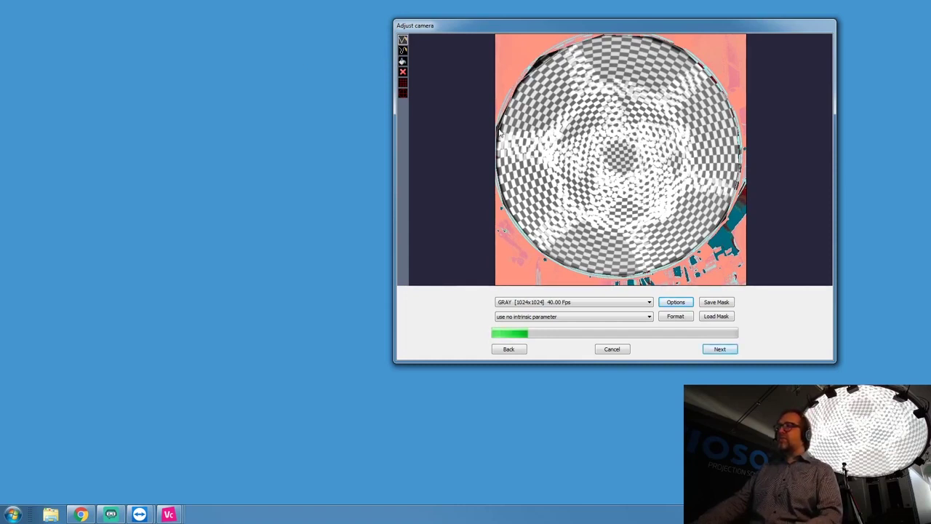
- Accept the masked camera view and a brightness of 100 for display 1 to reach its scan pattern size adjustment
{"action": "left_click", "coordinate": [403, 62]}
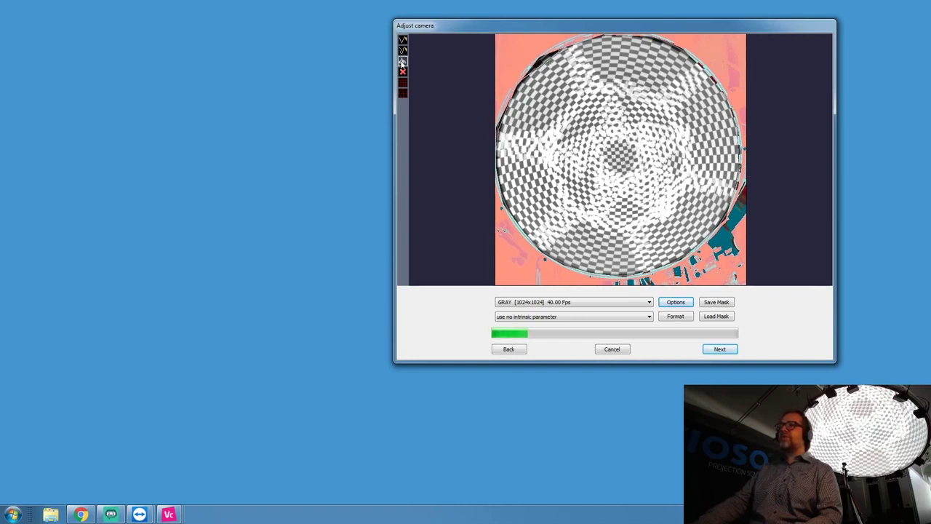
{"action": "left_click", "coordinate": [731, 353]}
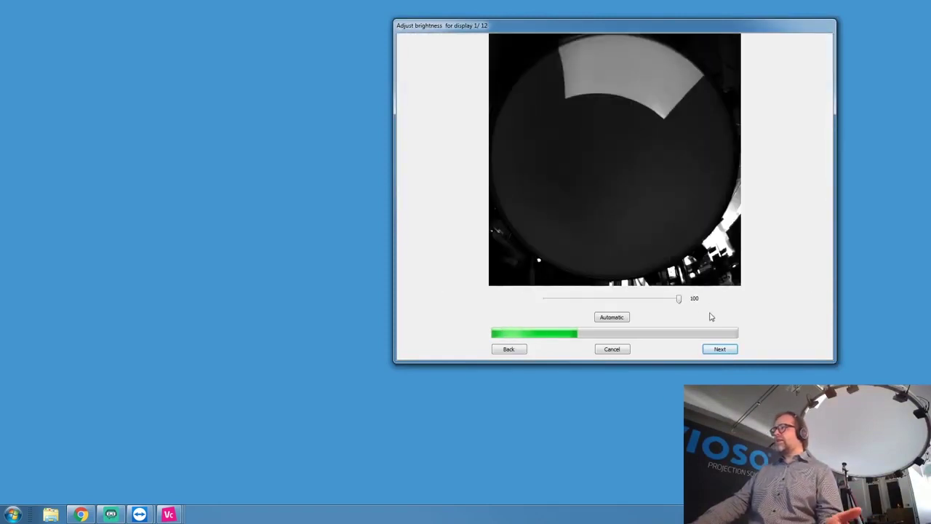
{"action": "left_click", "coordinate": [720, 350]}
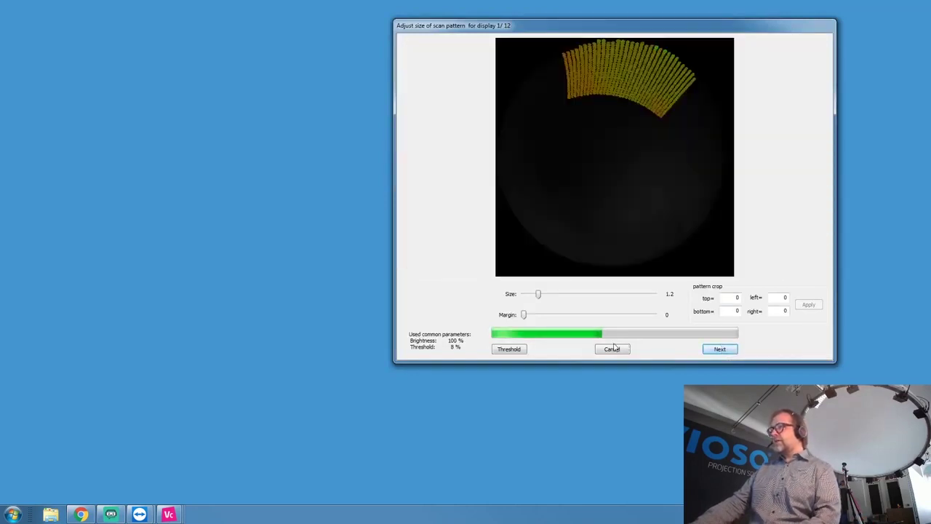
- Set the noise filter threshold for display 1 to 5, keeping the thickness at 10
{"action": "left_click", "coordinate": [509, 349]}
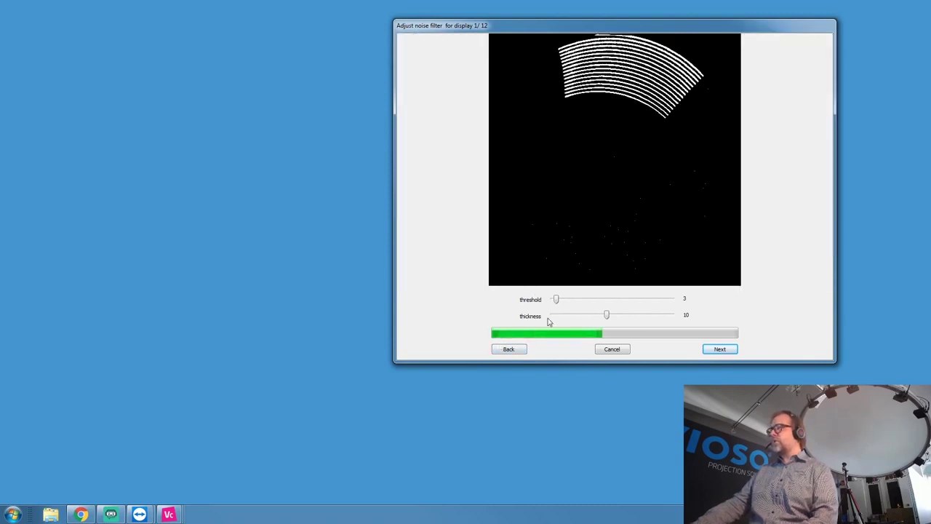
{"action": "left_click_drag", "start_coordinate": [556, 299], "coordinate": [559, 302]}
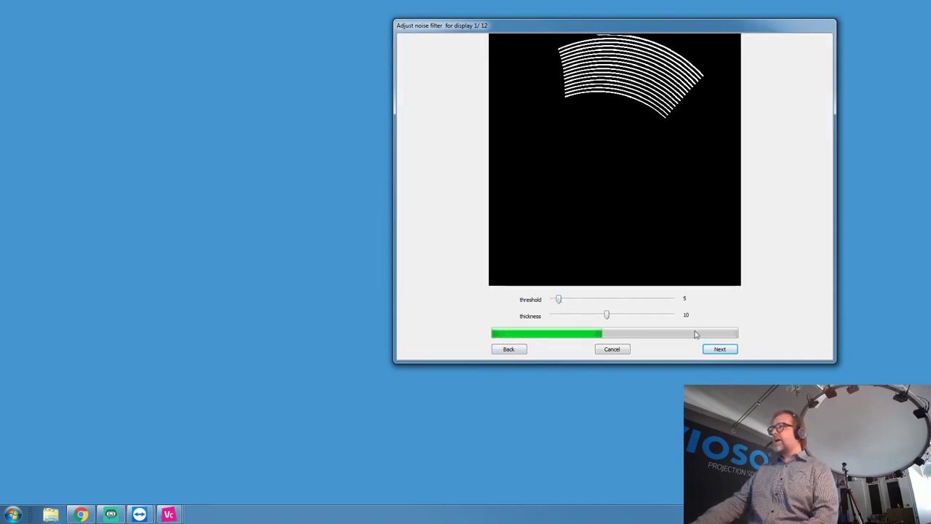
{"action": "left_click", "coordinate": [721, 350]}
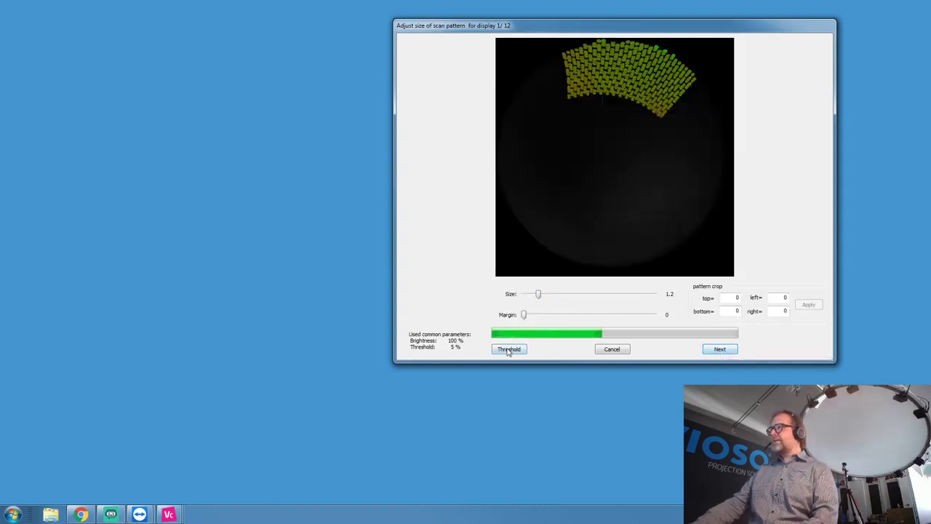
- Scan display 1 with a pattern size of 1.2 and accept its geometry inspection and calibration result
{"action": "left_click", "coordinate": [719, 349]}
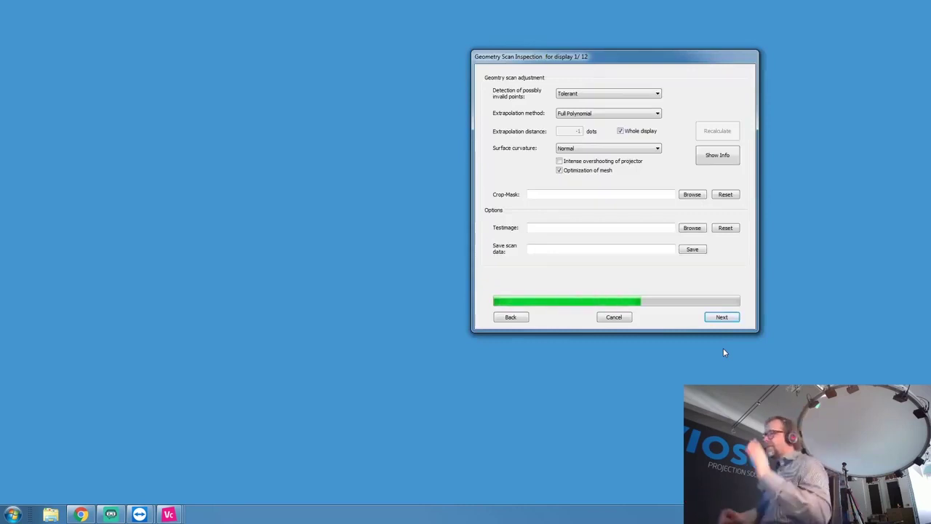
{"action": "left_click", "coordinate": [724, 316]}
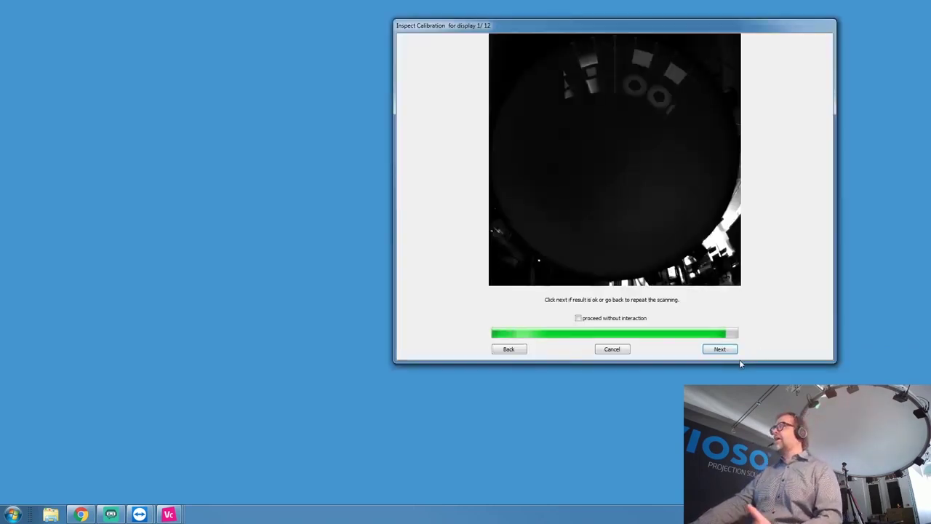
{"action": "left_click", "coordinate": [731, 350]}
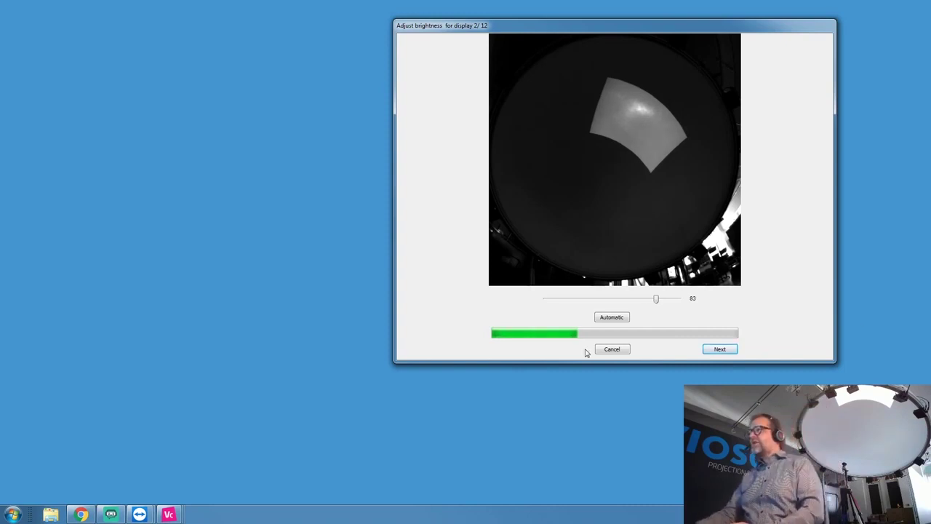
- Check the projected area of display 2 up close in the camera image and accept a brightness of 83
{"action": "left_click", "coordinate": [719, 348]}
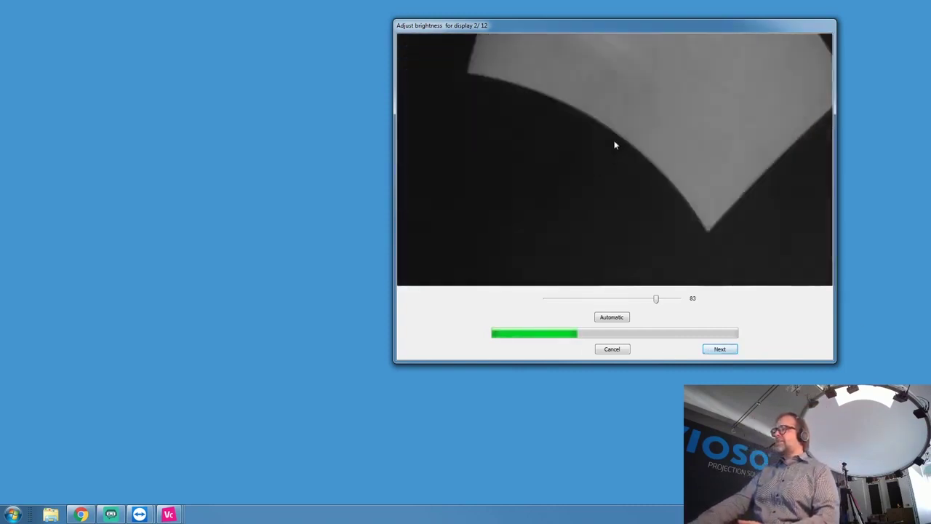
{"action": "left_click", "coordinate": [599, 133]}
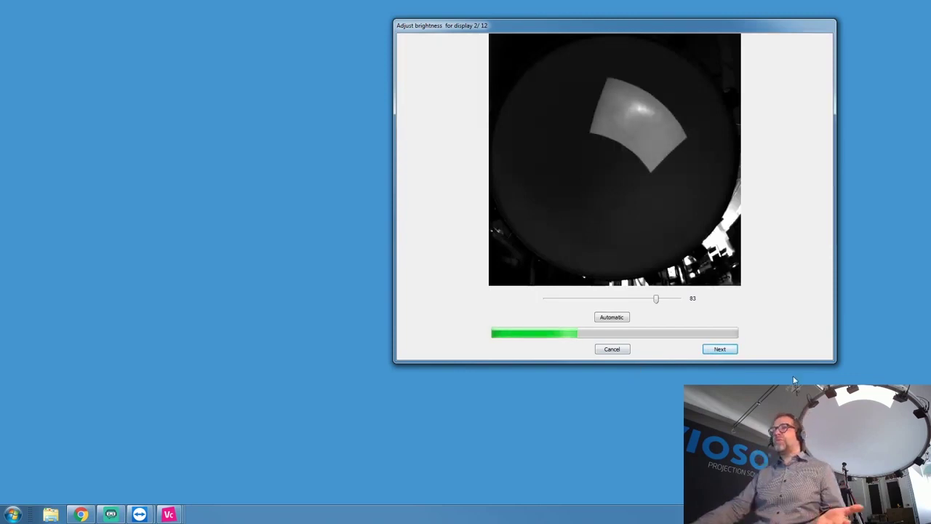
{"action": "left_click", "coordinate": [728, 349]}
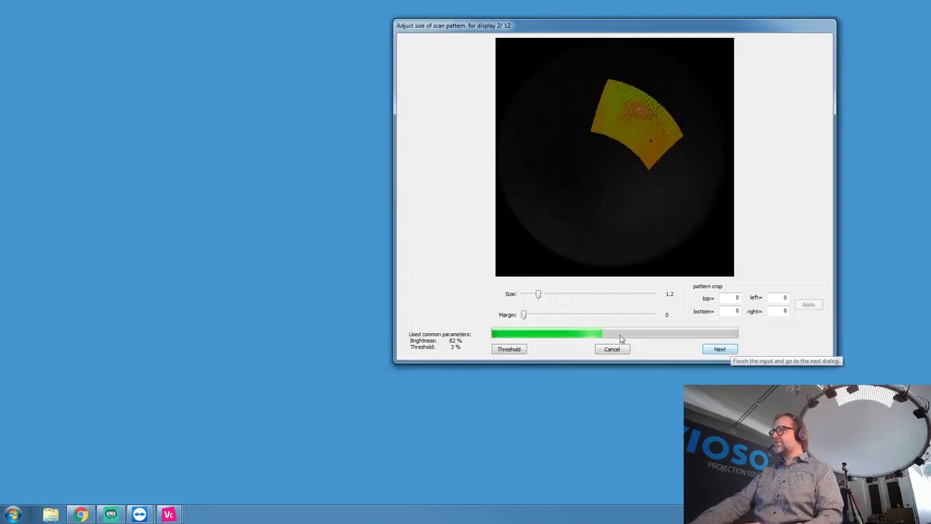
- Set the noise filter threshold for display 2 to 4
{"action": "left_click", "coordinate": [508, 350]}
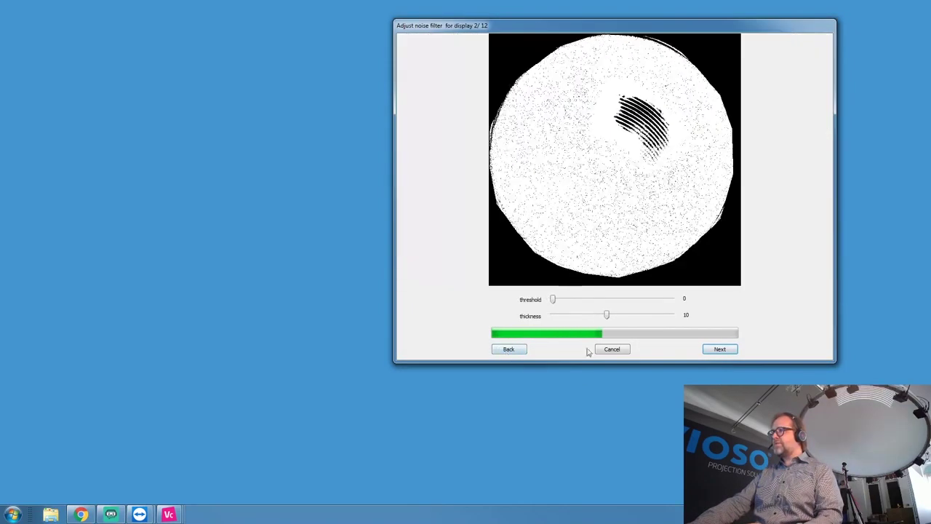
{"action": "left_click_drag", "start_coordinate": [553, 300], "coordinate": [557, 299]}
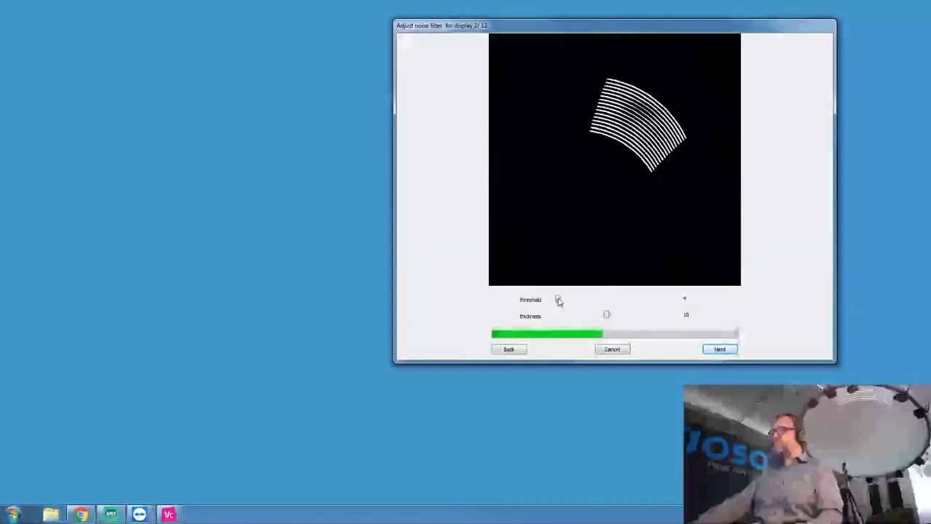
{"action": "left_click", "coordinate": [720, 350]}
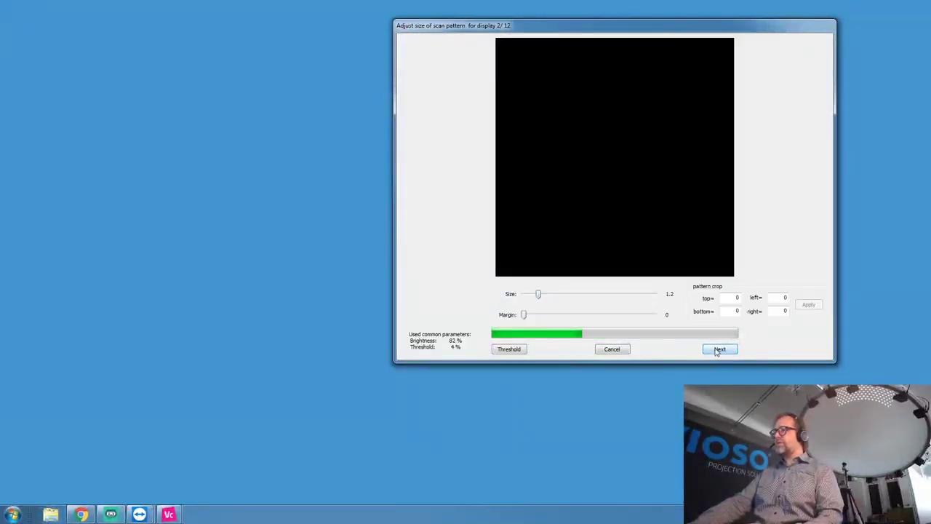
- Scan display 2 with a pattern size of 1.2, inspect its calibration result up close, and go back to repeat the scan
{"action": "left_click", "coordinate": [719, 350]}
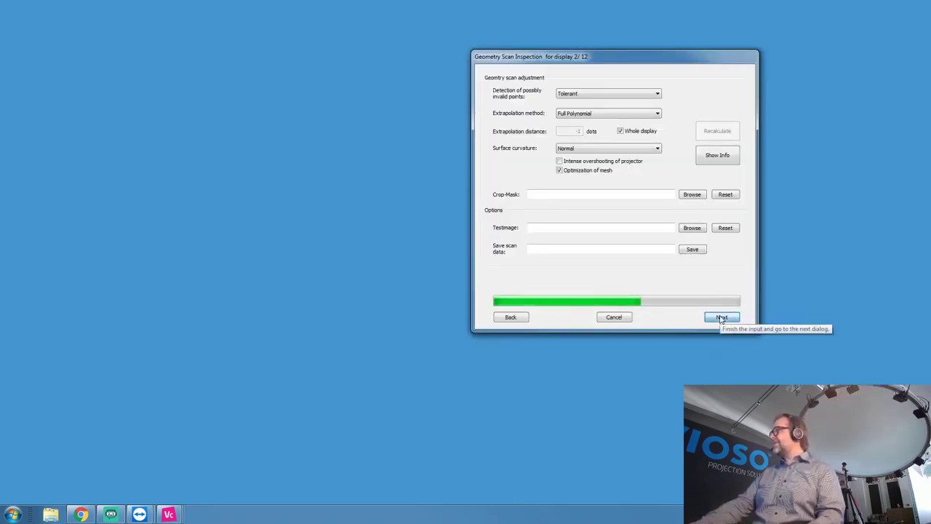
{"action": "left_click", "coordinate": [721, 317]}
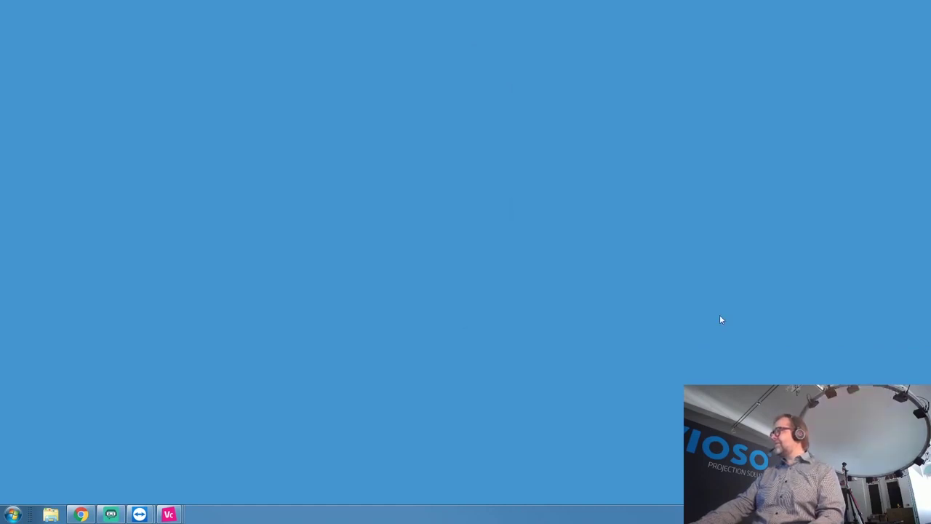
{"action": "scroll", "coordinate": [586, 167], "scroll_direction": "up", "scroll_amount": 5}
{"action": "scroll", "coordinate": [655, 138], "scroll_direction": "down", "scroll_amount": 2}
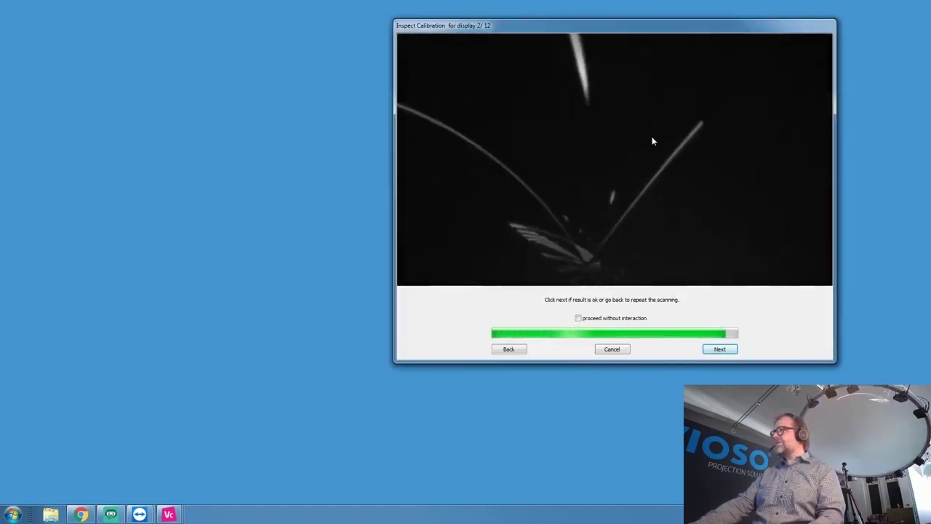
{"action": "scroll", "coordinate": [643, 149], "scroll_direction": "down", "scroll_amount": 3}
{"action": "left_click", "coordinate": [509, 349]}
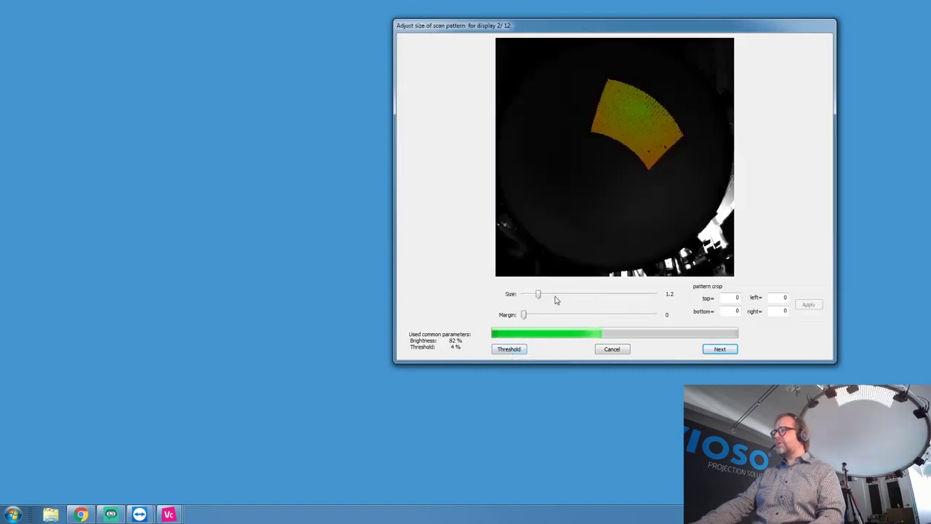
- Readjust the display 2 noise filter to a threshold of 4 and try a scan pattern size of 1.6
{"action": "left_click", "coordinate": [508, 349]}
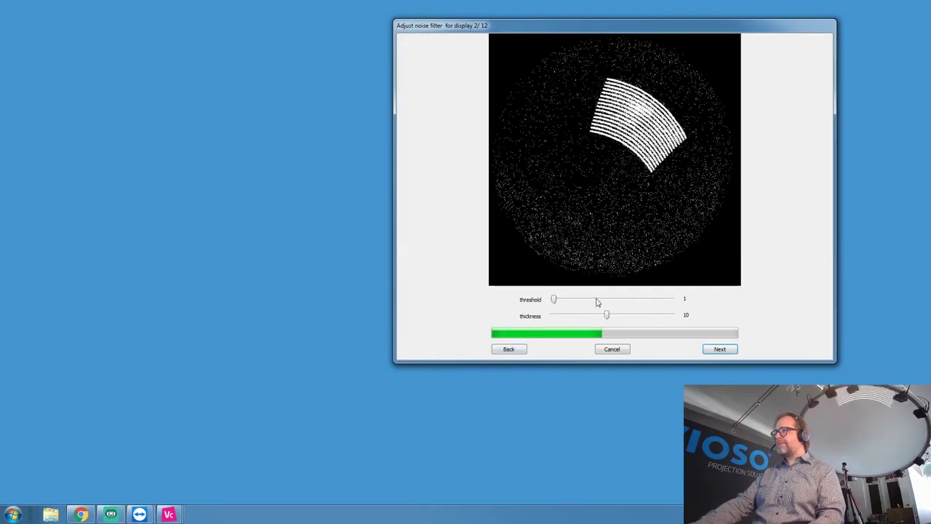
{"action": "left_click_drag", "start_coordinate": [555, 303], "coordinate": [559, 304]}
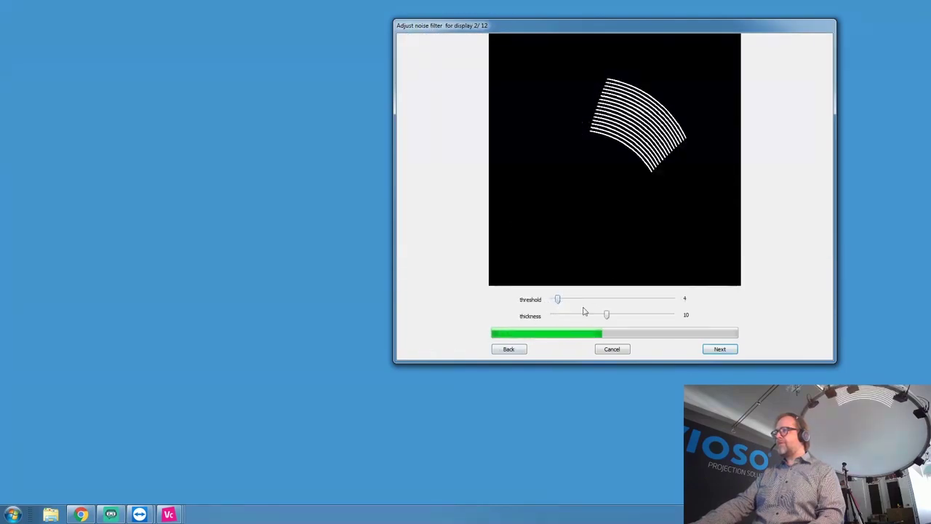
{"action": "left_click", "coordinate": [718, 350]}
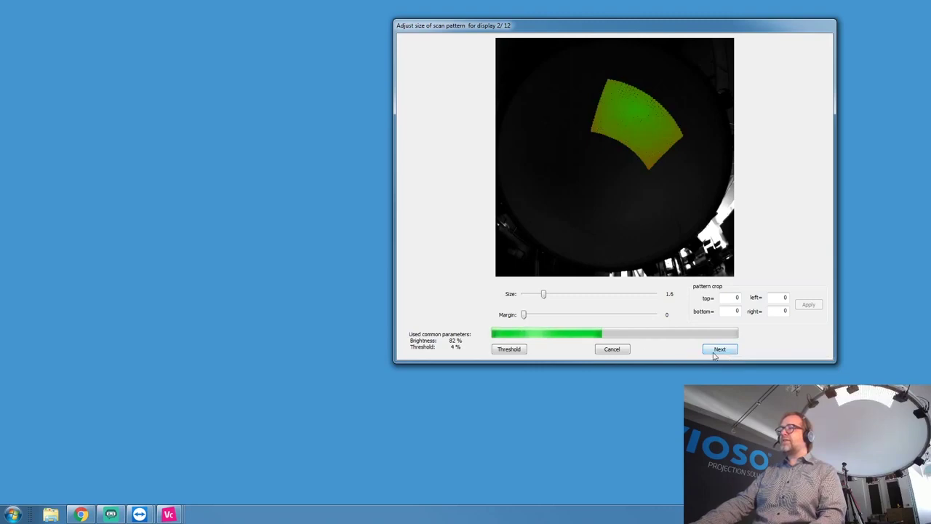
- Reopen the noise filter for display 2 and raise its threshold to 6
{"action": "left_click", "coordinate": [717, 355]}
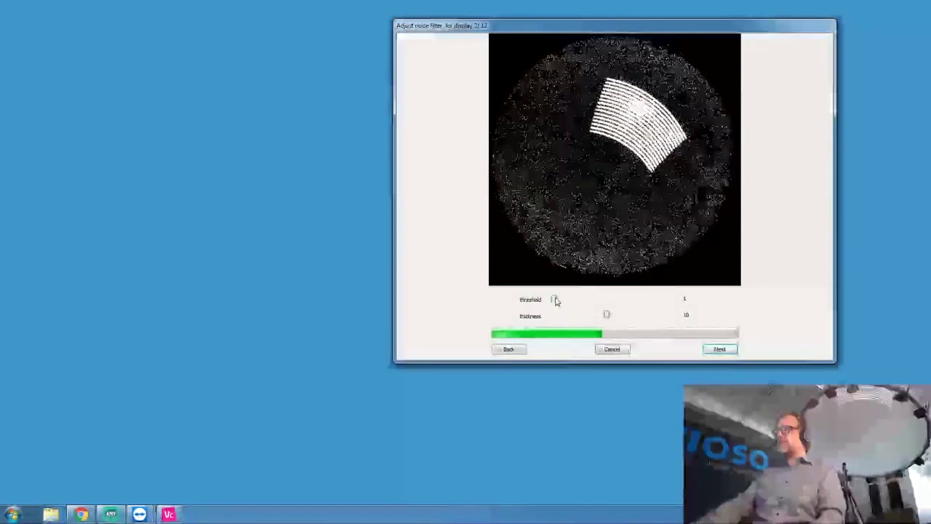
{"action": "left_click_drag", "start_coordinate": [555, 301], "coordinate": [558, 299]}
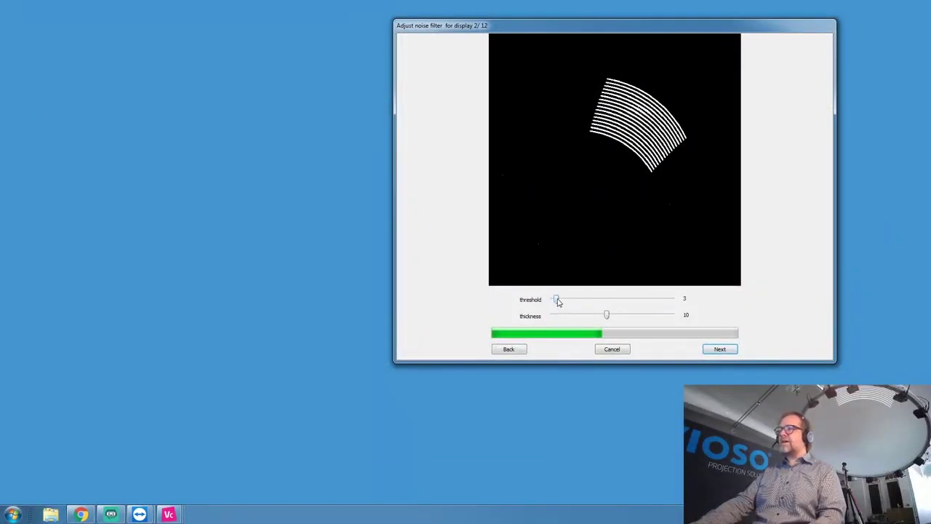
{"action": "left_click", "coordinate": [730, 351]}
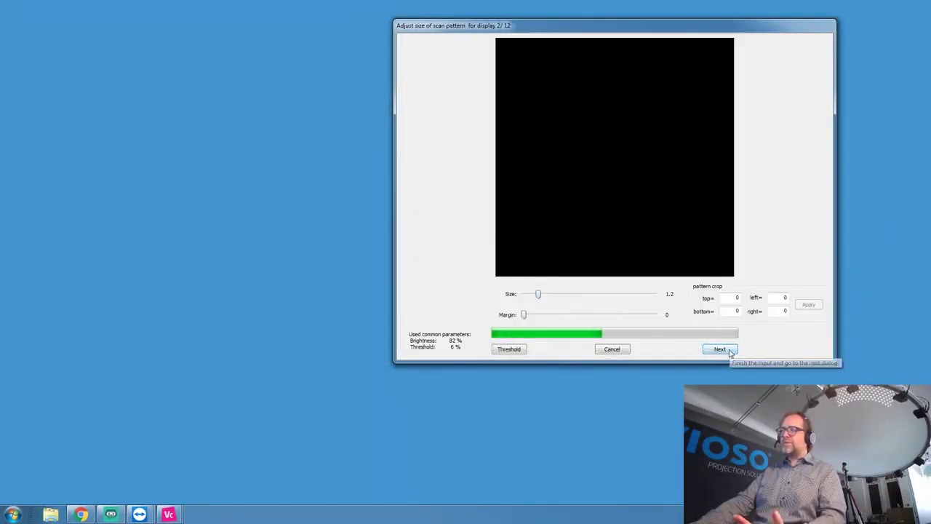
- Scan display 2 at pattern size 1.2, check the scan info with whole-display extrapolation turned off, and return to the pattern adjustment
{"action": "left_click", "coordinate": [728, 352]}
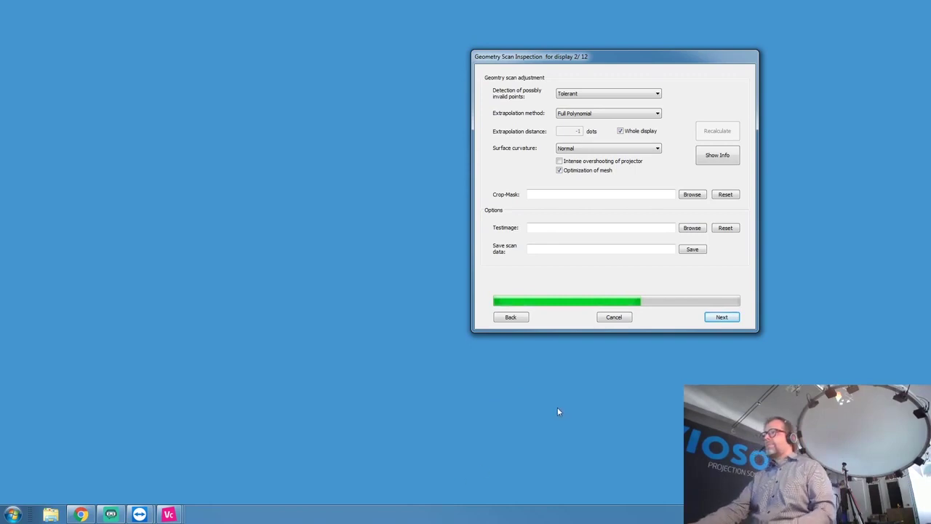
{"action": "left_click", "coordinate": [620, 131]}
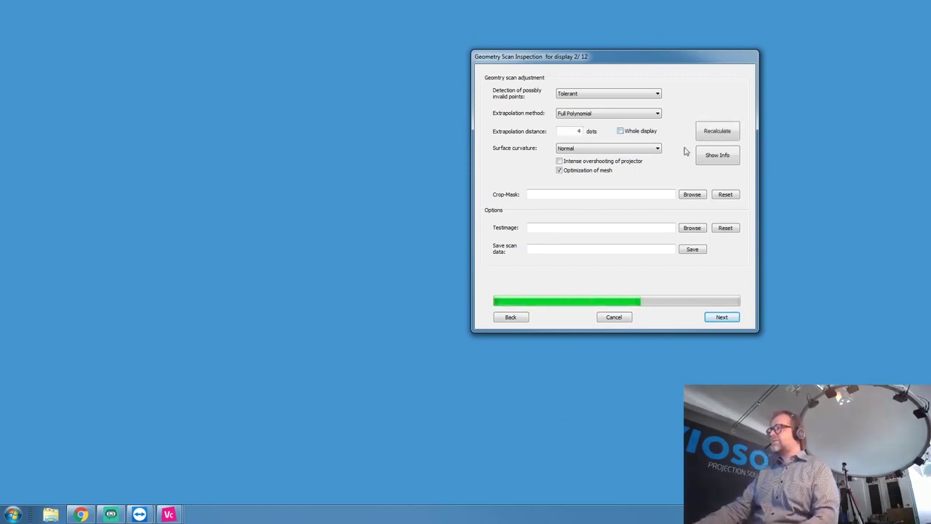
{"action": "left_click", "coordinate": [718, 155]}
{"action": "left_click", "coordinate": [613, 314]}
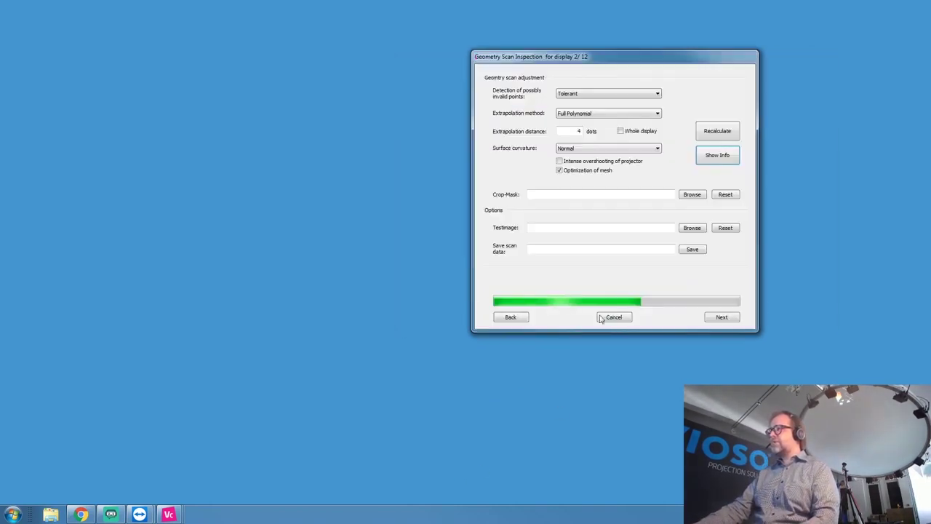
{"action": "left_click", "coordinate": [511, 316]}
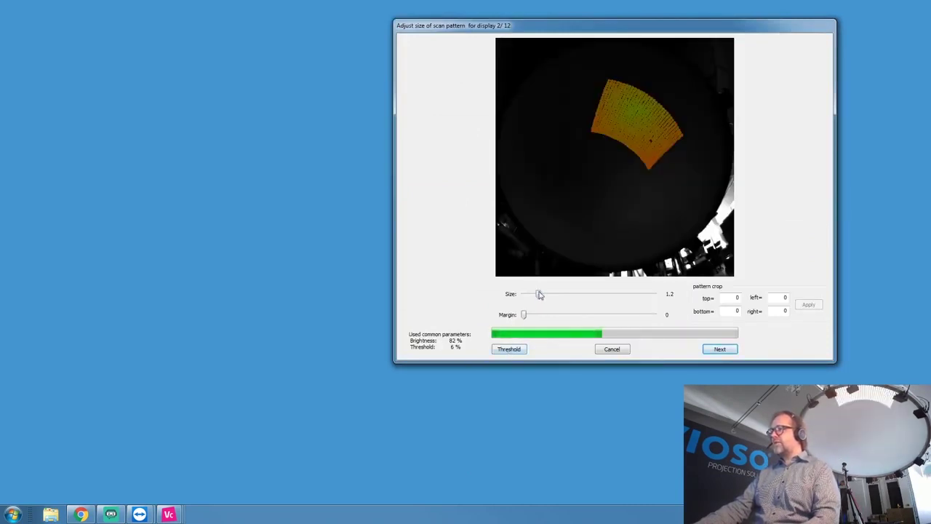
- Slightly increase the scan pattern size for display 2, rescan it, and accept its geometry inspection and calibration result
{"action": "left_click_drag", "start_coordinate": [540, 296], "coordinate": [545, 296]}
{"action": "left_click", "coordinate": [719, 350]}
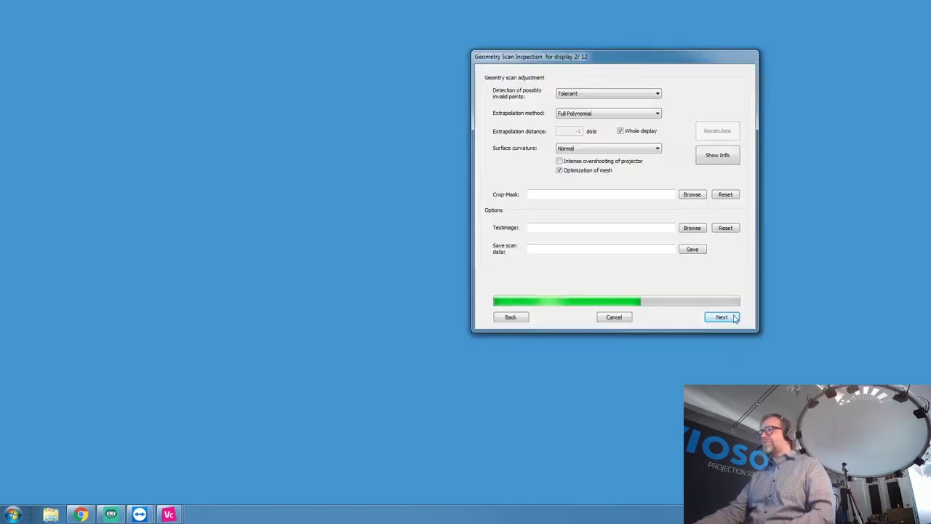
{"action": "left_click", "coordinate": [730, 318]}
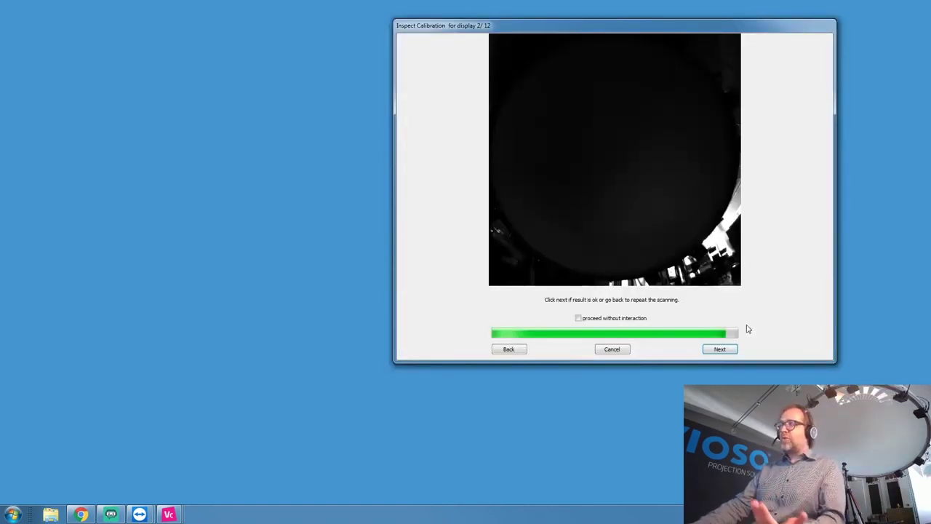
{"action": "left_click", "coordinate": [720, 350]}
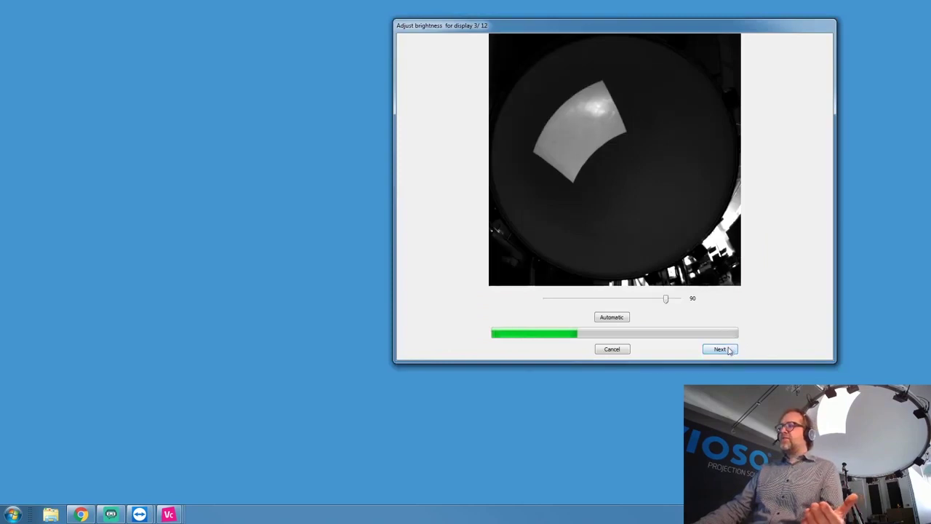
- Accept a brightness of 90 for display 3 and set its noise filter threshold to 4
{"action": "left_click", "coordinate": [720, 349]}
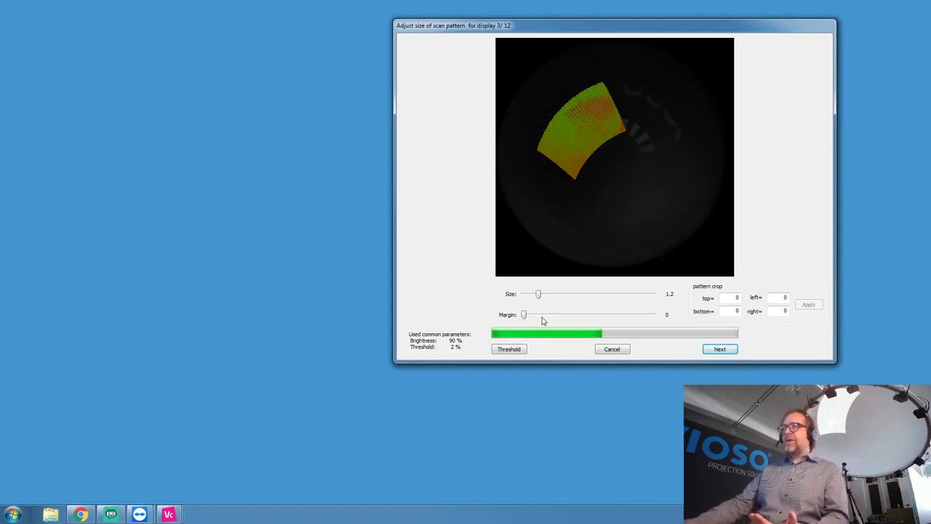
{"action": "left_click", "coordinate": [509, 349]}
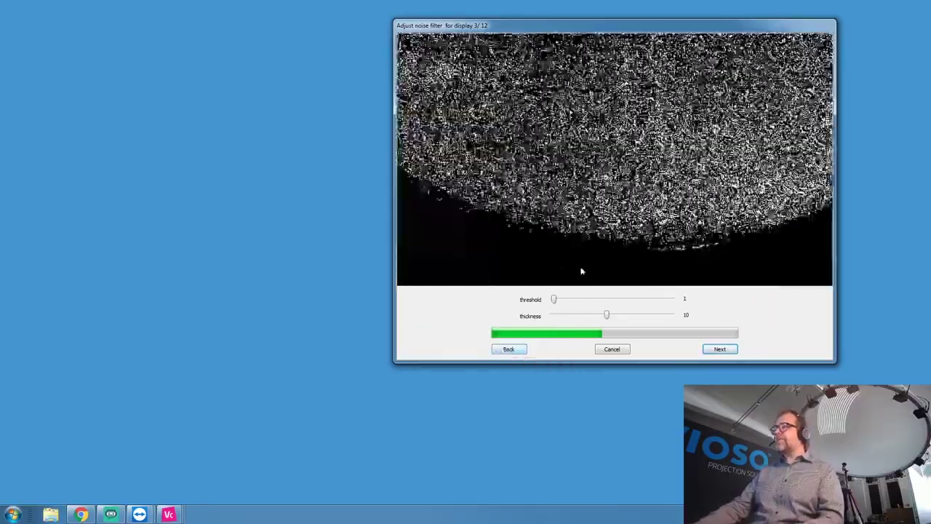
{"action": "left_click_drag", "start_coordinate": [557, 300], "coordinate": [558, 306]}
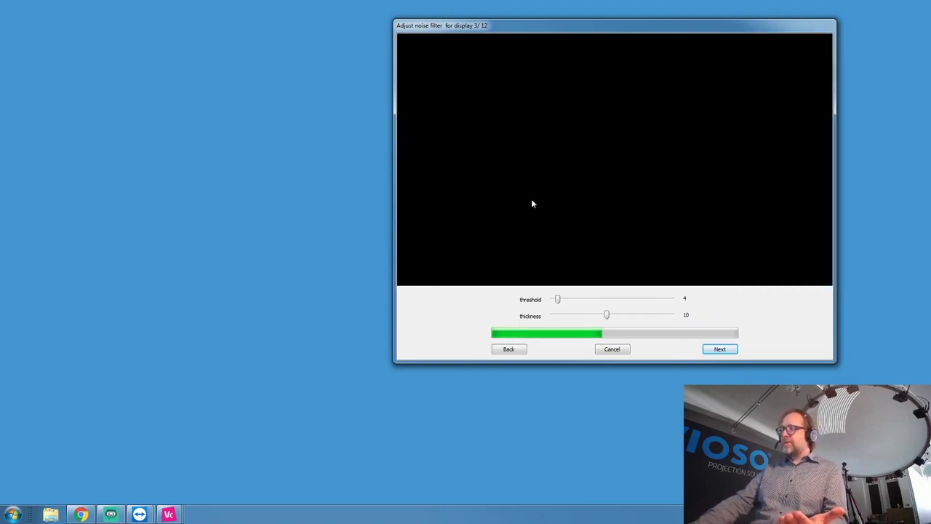
{"action": "left_click", "coordinate": [720, 350]}
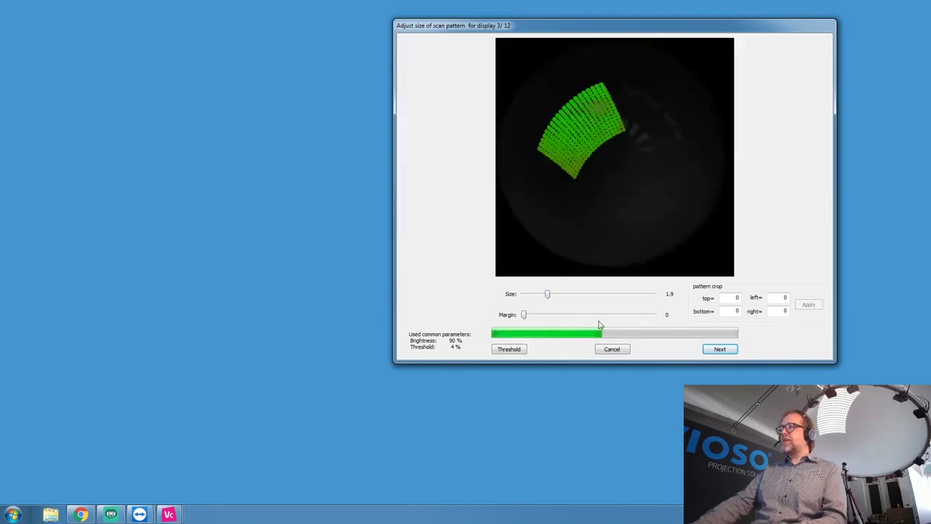
- Set the scan pattern size for display 3 to 1.9 and run its geometry scan
{"action": "mouse_move", "coordinate": [614, 180]}
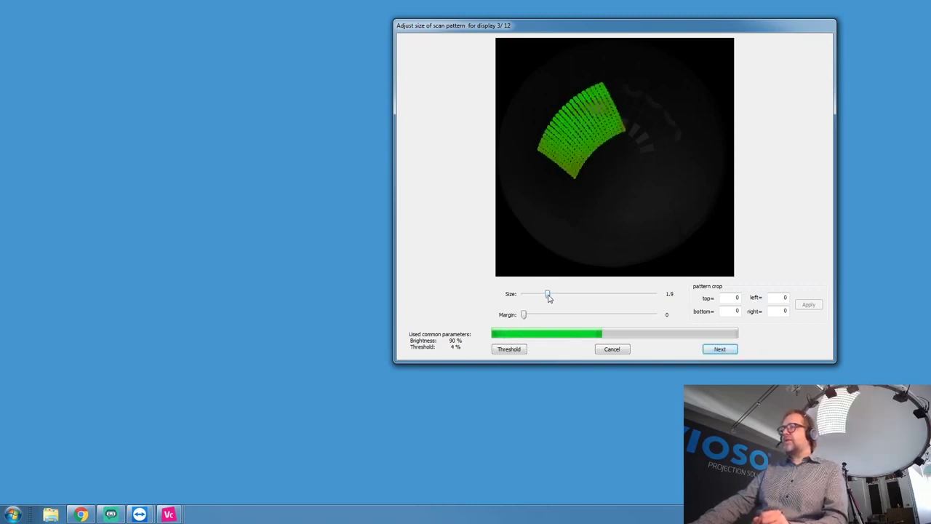
{"action": "left_click", "coordinate": [720, 350]}
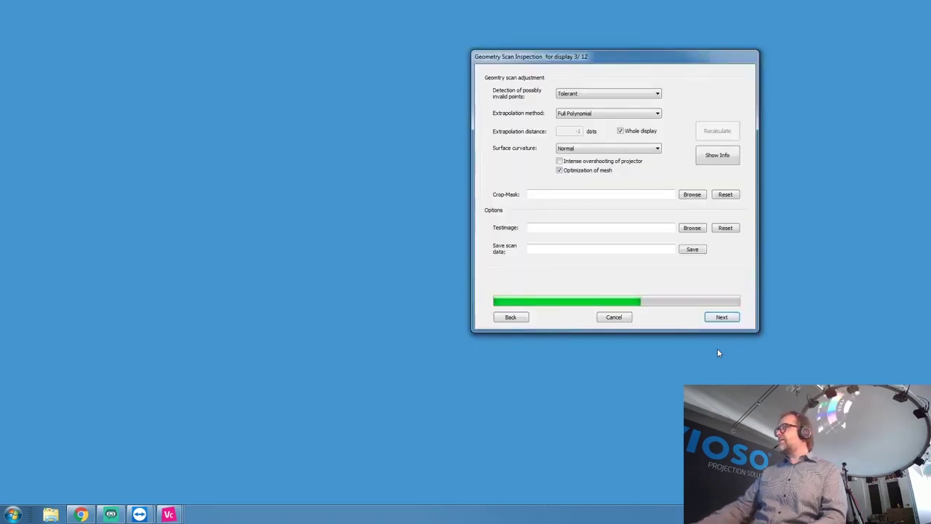
- Open the scan info for display 3 and examine camera bubble detect images 1, 3 and 4 at close range
{"action": "left_click_drag", "start_coordinate": [619, 64], "coordinate": [510, 73]}
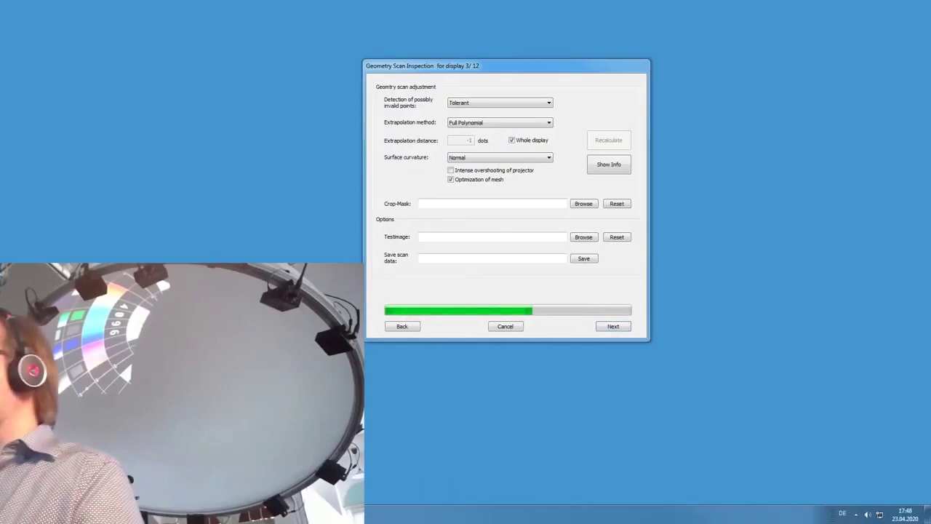
{"action": "left_click", "coordinate": [620, 170]}
{"action": "left_click_drag", "start_coordinate": [561, 69], "coordinate": [728, 134]}
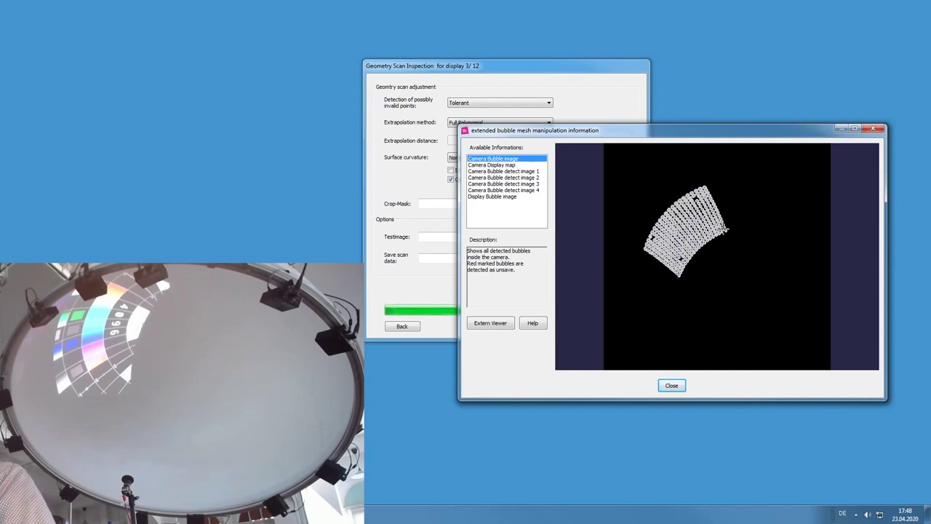
{"action": "left_click", "coordinate": [529, 172]}
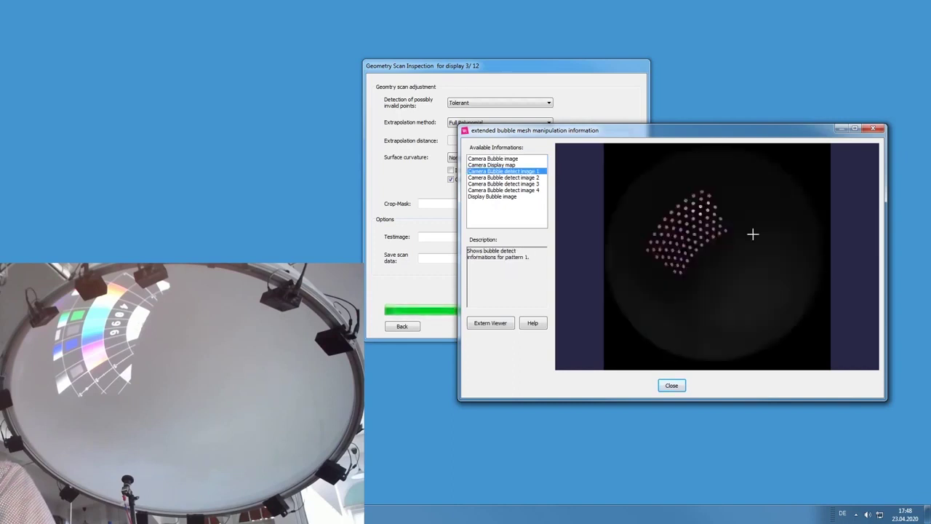
{"action": "scroll", "coordinate": [679, 211], "scroll_direction": "up", "scroll_amount": 5}
{"action": "scroll", "coordinate": [684, 246], "scroll_direction": "up", "scroll_amount": 5}
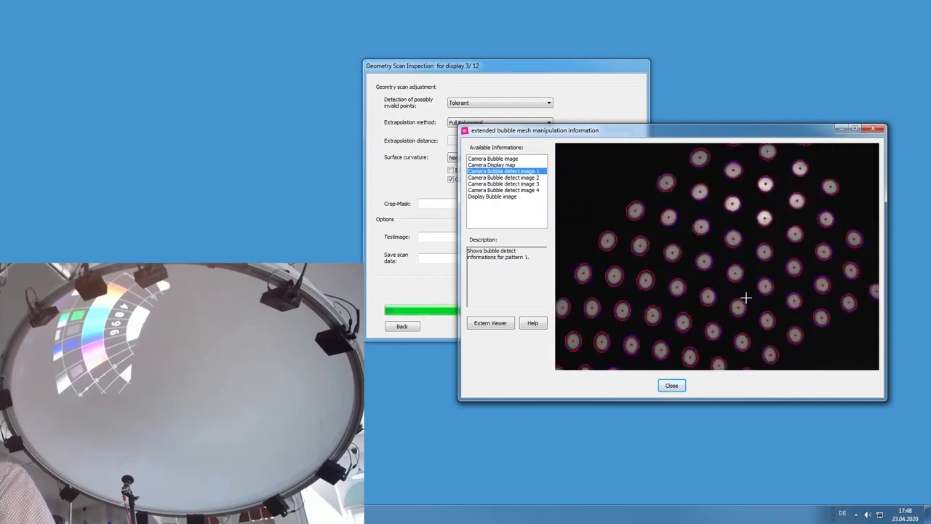
{"action": "scroll", "coordinate": [745, 296], "scroll_direction": "down", "scroll_amount": 2}
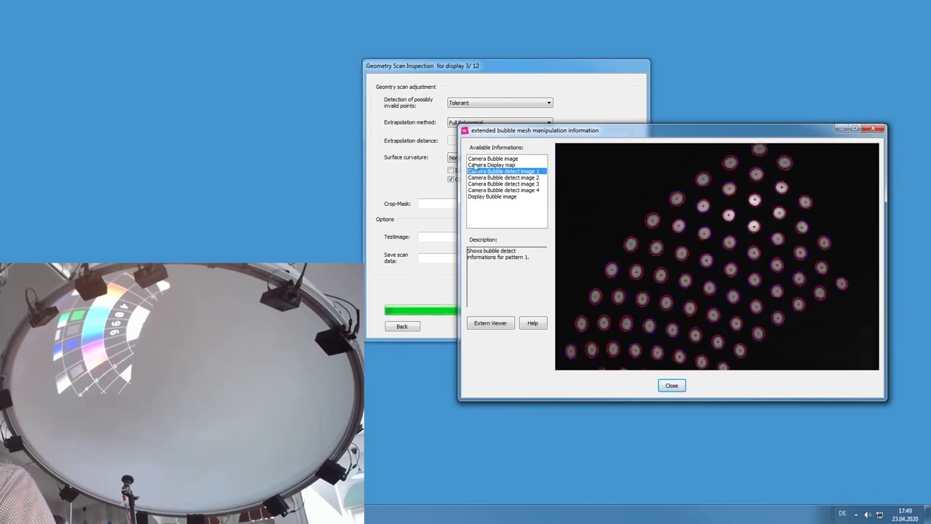
{"action": "left_click", "coordinate": [513, 181]}
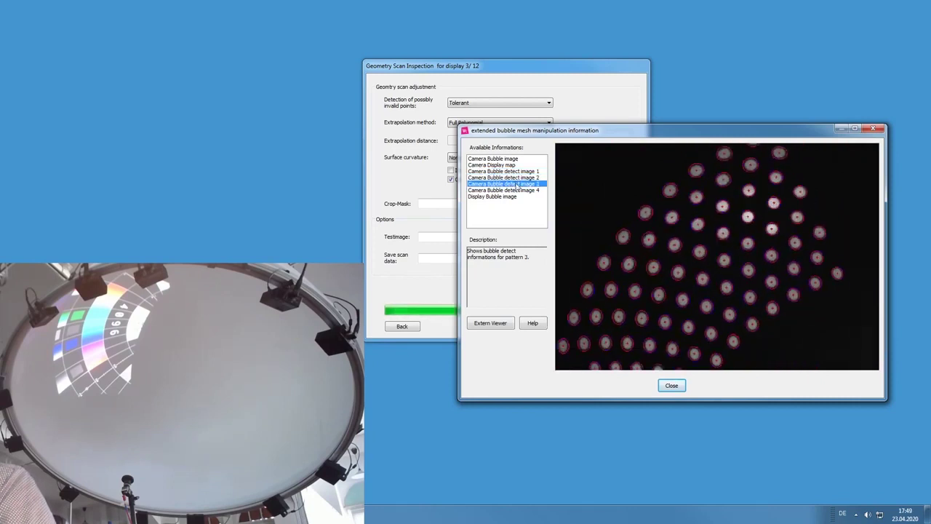
{"action": "left_click", "coordinate": [519, 190]}
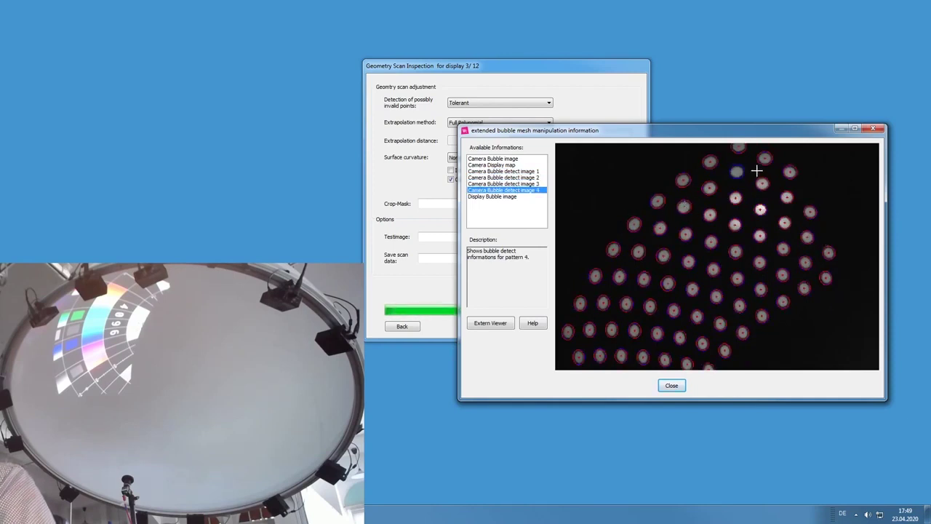
{"action": "scroll", "coordinate": [757, 171], "scroll_direction": "up", "scroll_amount": 5}
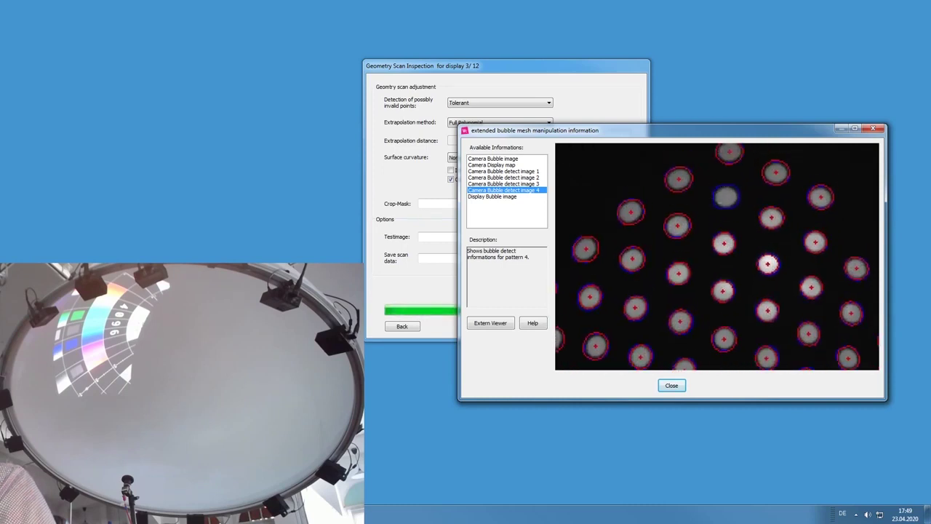
{"action": "scroll", "coordinate": [728, 142], "scroll_direction": "down", "scroll_amount": 5}
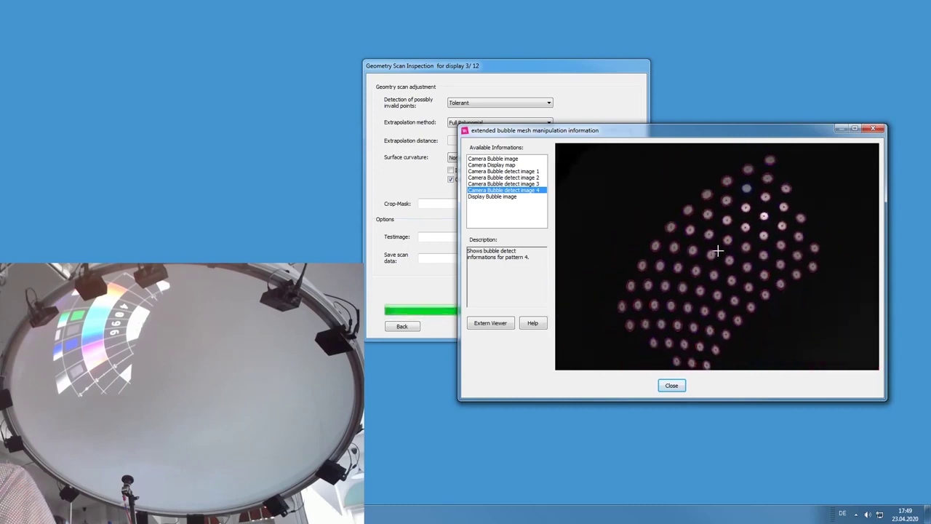
- Examine display 3's camera display map, open it in the external viewer, and return to the geometry scan inspection
{"action": "left_click", "coordinate": [509, 166]}
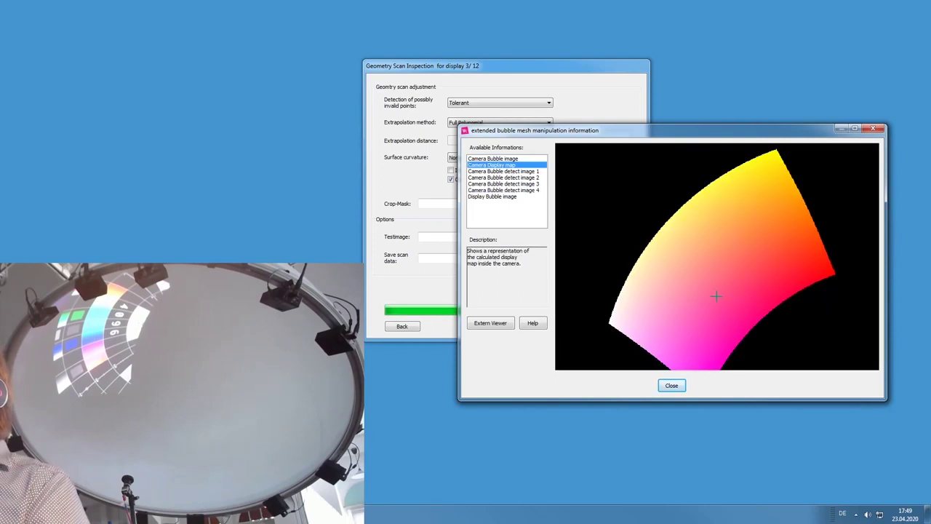
{"action": "scroll", "coordinate": [717, 297], "scroll_direction": "down", "scroll_amount": 3}
{"action": "scroll", "coordinate": [718, 297], "scroll_direction": "down", "scroll_amount": 2}
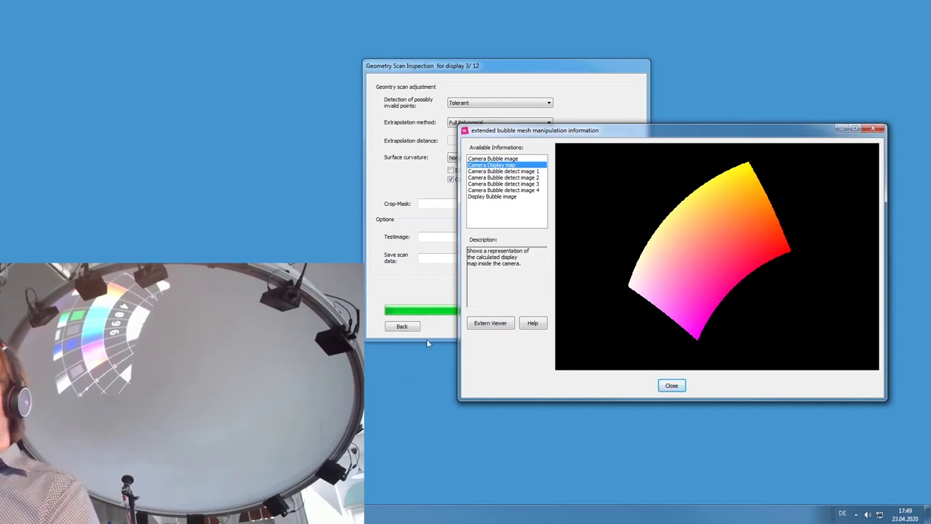
{"action": "left_click", "coordinate": [492, 323]}
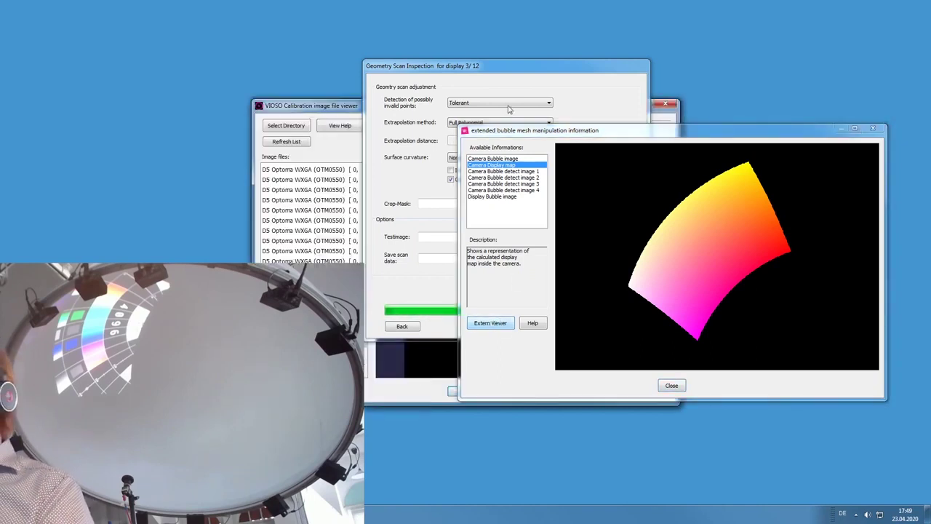
{"action": "left_click_drag", "start_coordinate": [327, 111], "coordinate": [180, 38]}
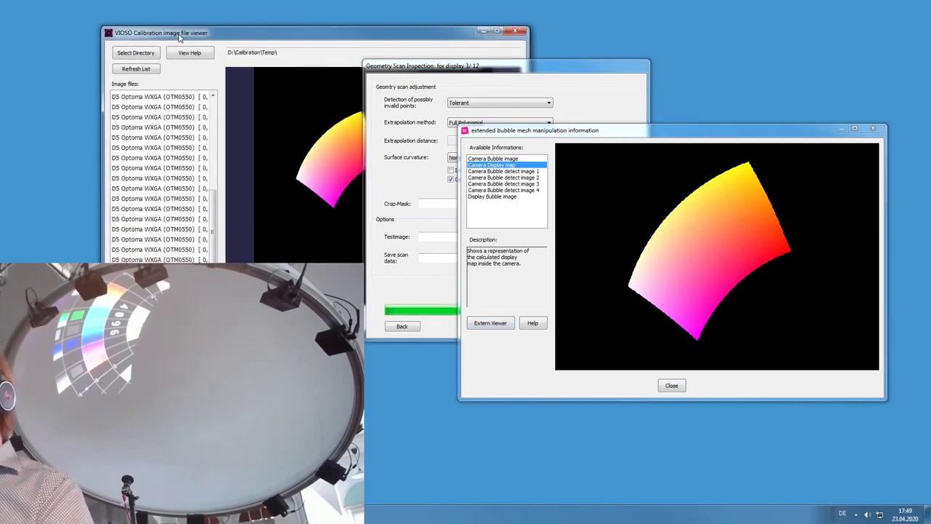
{"action": "left_click", "coordinate": [671, 385]}
{"action": "left_click_drag", "start_coordinate": [500, 62], "coordinate": [703, 37]}
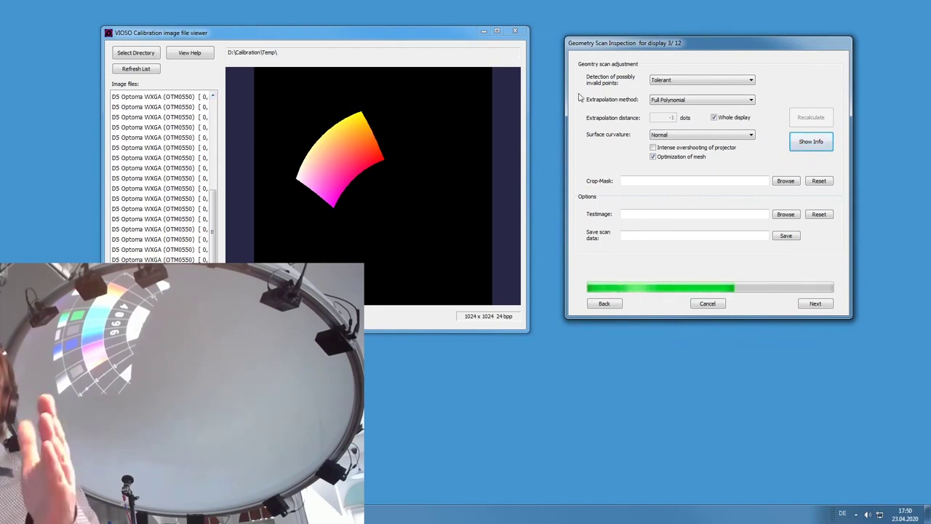
- Accept display 3's geometry inspection and calibration result, and scan display 4 with noise threshold 4 and pattern size 1.2
{"action": "left_click", "coordinate": [816, 304]}
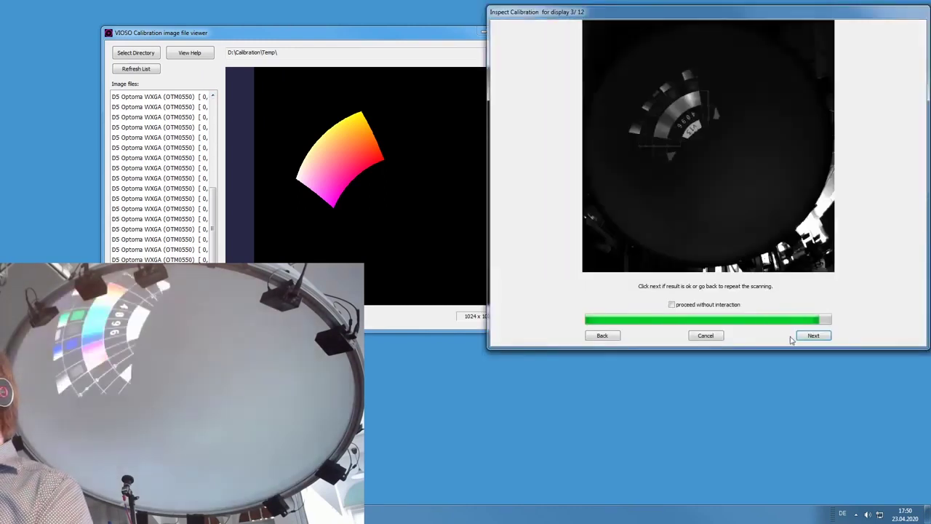
{"action": "left_click", "coordinate": [812, 336]}
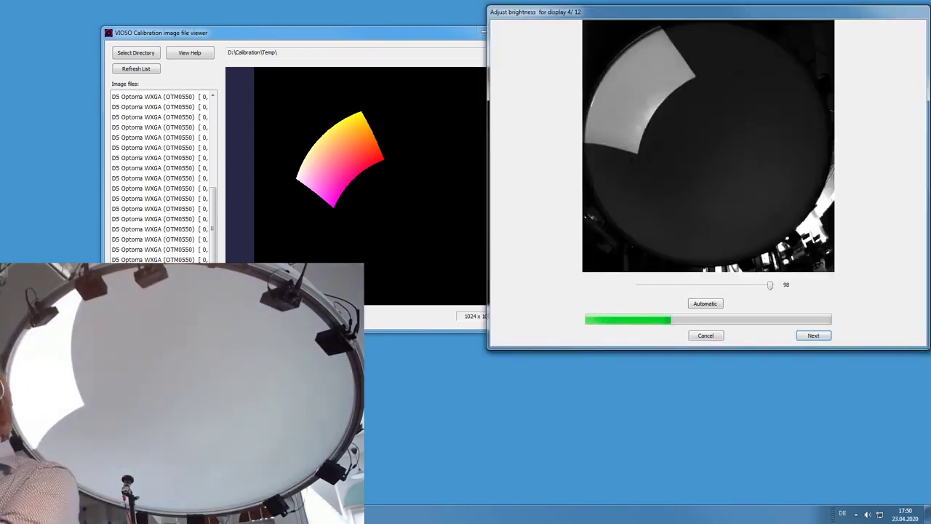
{"action": "left_click", "coordinate": [813, 336]}
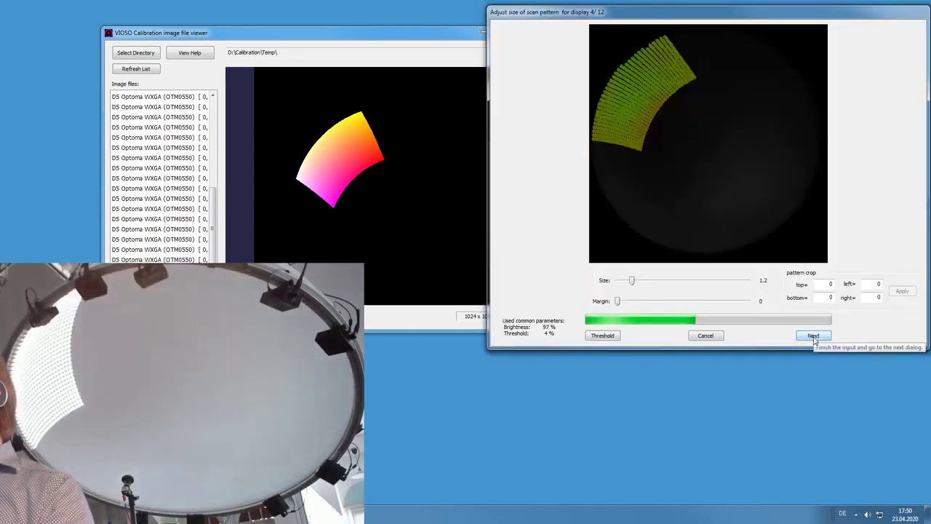
{"action": "left_click", "coordinate": [813, 336]}
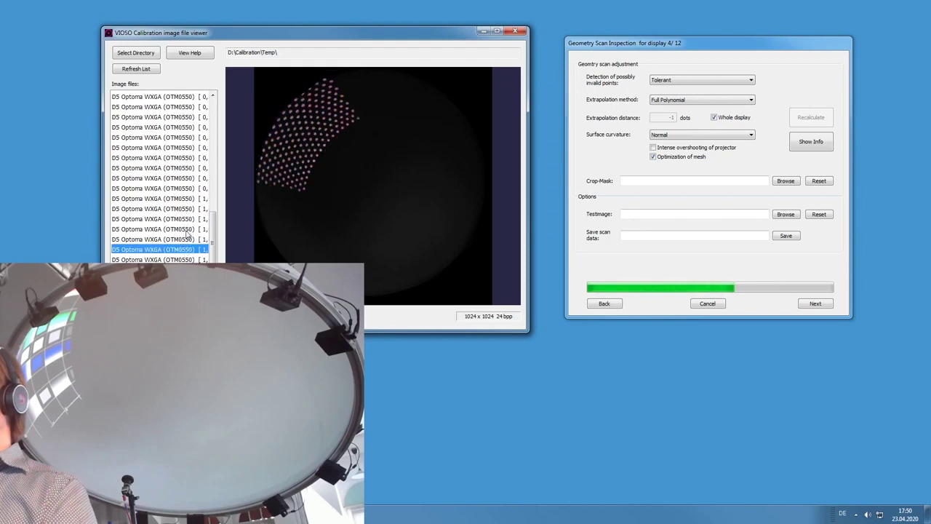
- Examine the numbered bubble image of display 4 at close range in the calibration image viewer
{"action": "scroll", "coordinate": [302, 133], "scroll_direction": "up", "scroll_amount": 4}
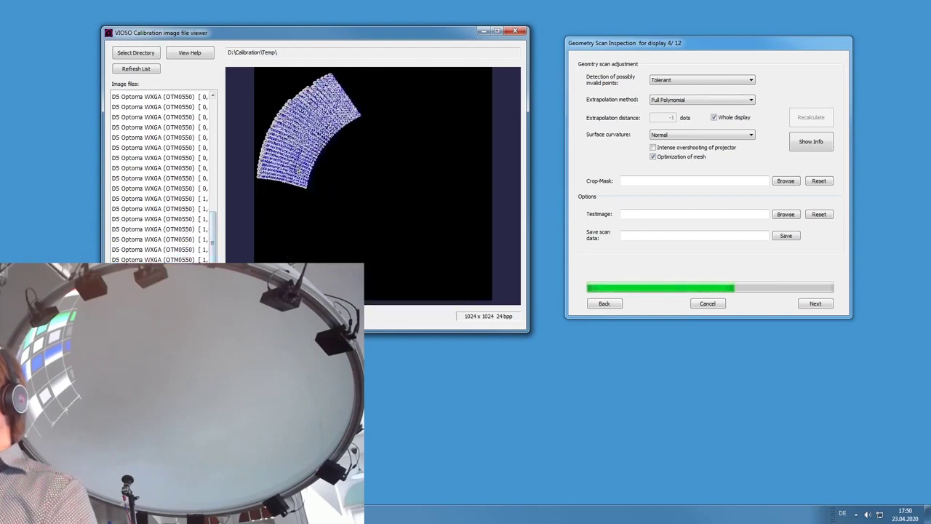
{"action": "left_click_drag", "start_coordinate": [302, 133], "coordinate": [441, 204]}
{"action": "scroll", "coordinate": [306, 146], "scroll_direction": "down", "scroll_amount": 5}
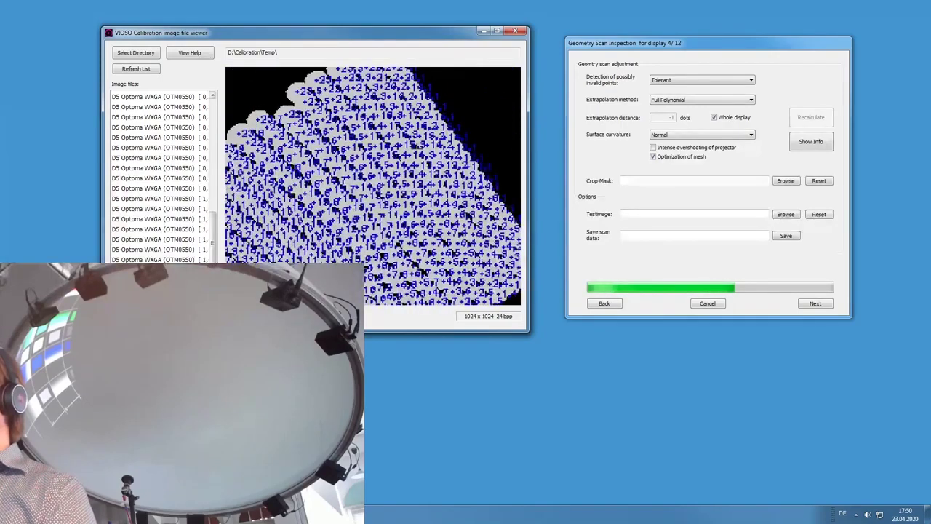
{"action": "scroll", "coordinate": [417, 198], "scroll_direction": "up", "scroll_amount": 4}
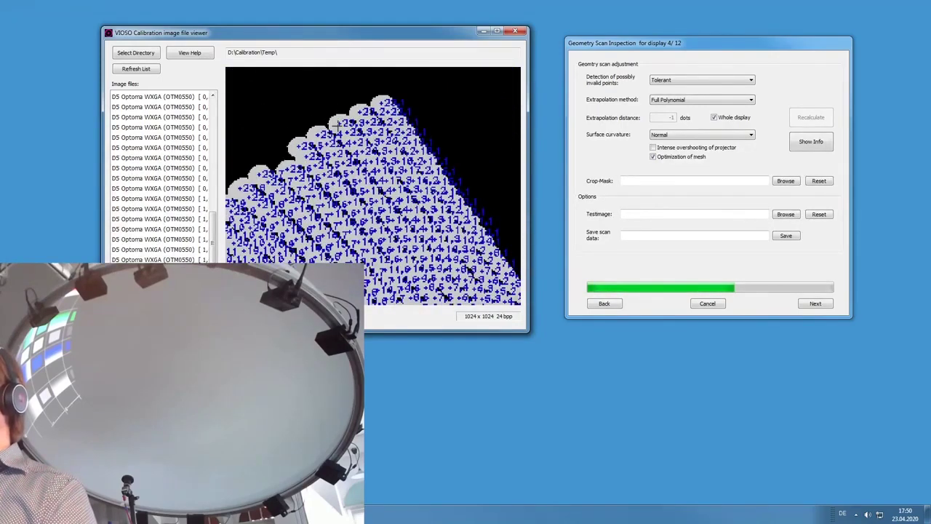
{"action": "scroll", "coordinate": [337, 125], "scroll_direction": "down", "scroll_amount": 3}
{"action": "scroll", "coordinate": [371, 141], "scroll_direction": "up", "scroll_amount": 3}
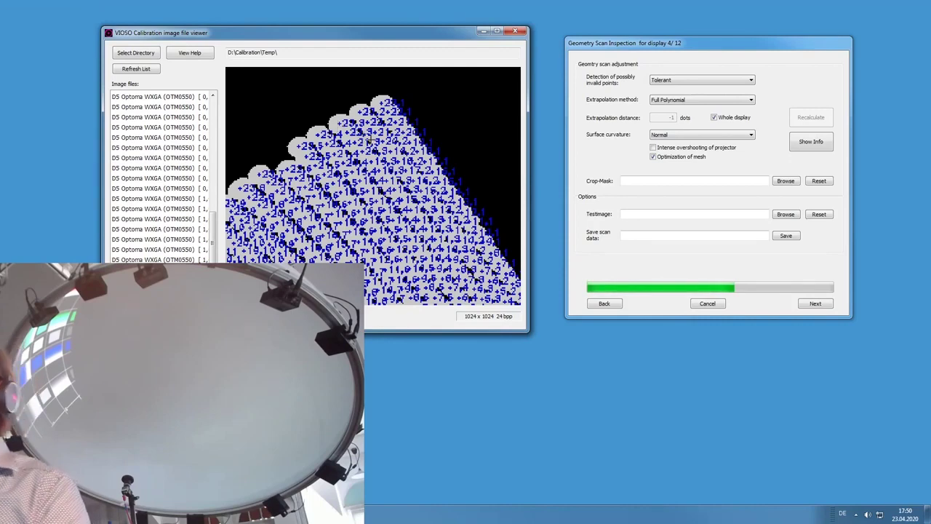
{"action": "scroll", "coordinate": [186, 237], "scroll_direction": "down", "scroll_amount": 3}
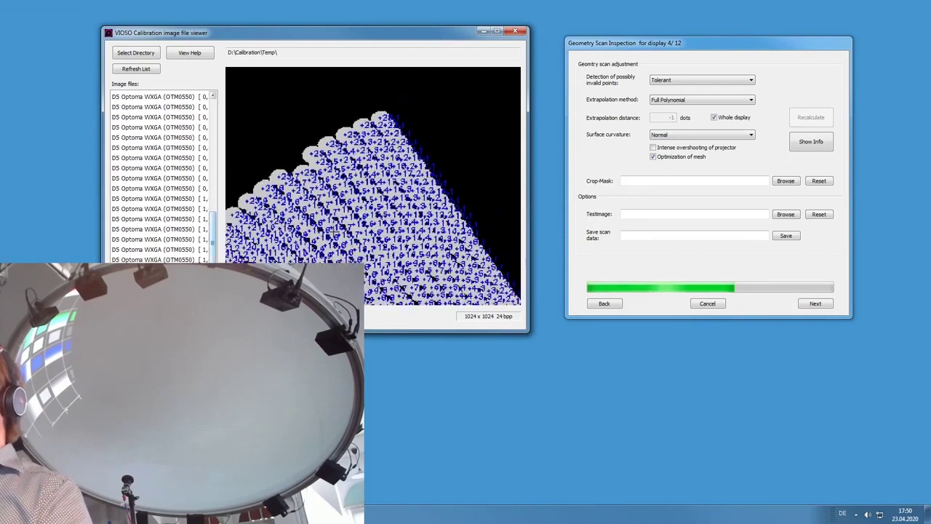
{"action": "scroll", "coordinate": [187, 237], "scroll_direction": "up", "scroll_amount": 2}
{"action": "scroll", "coordinate": [214, 247], "scroll_direction": "down", "scroll_amount": 2}
- Check display 4's detected bubble centres and calculated display map in the image viewer, and close the viewer
{"action": "left_click", "coordinate": [161, 249]}
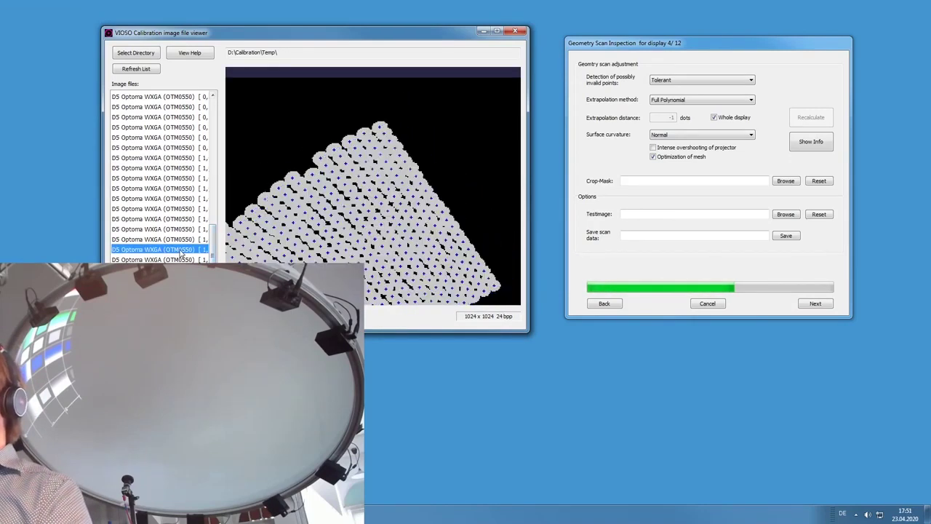
{"action": "key", "text": "Down"}
{"action": "scroll", "coordinate": [355, 215], "scroll_direction": "up", "scroll_amount": 1}
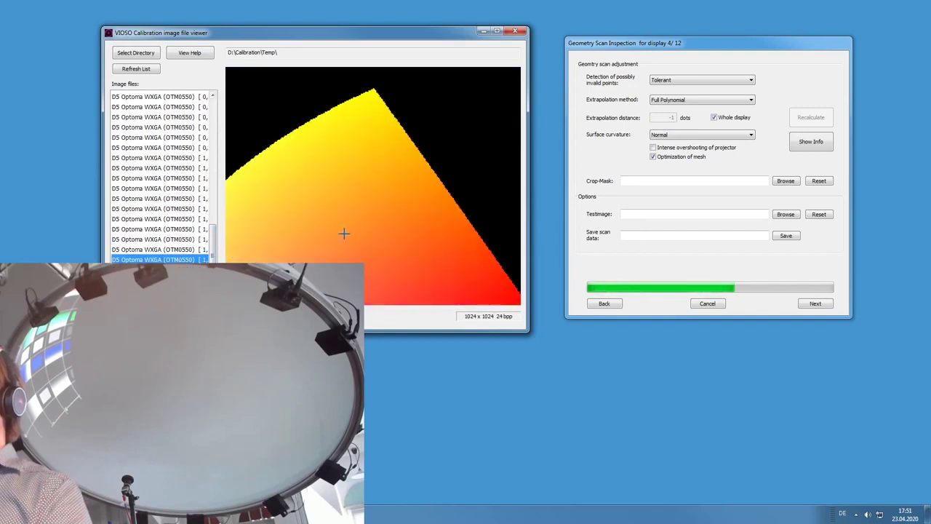
{"action": "scroll", "coordinate": [346, 233], "scroll_direction": "down", "scroll_amount": 5}
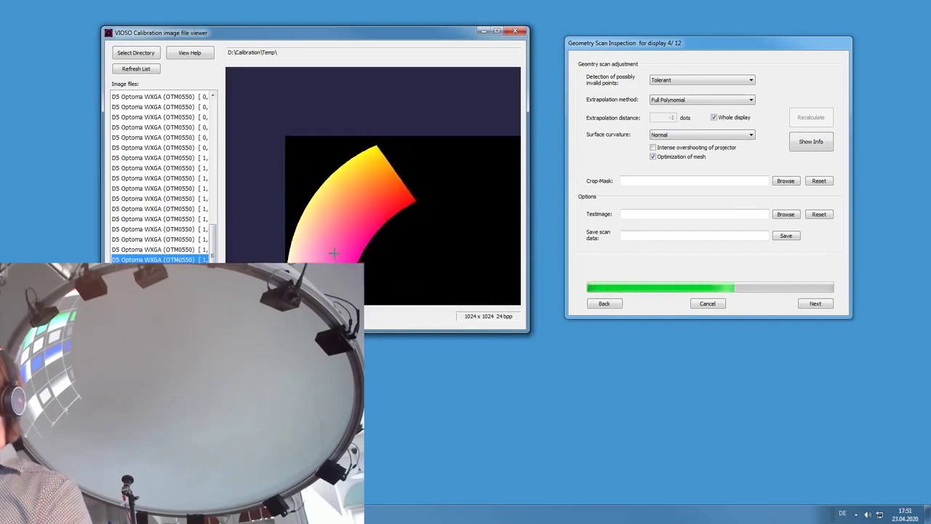
{"action": "left_click_drag", "start_coordinate": [334, 252], "coordinate": [347, 222]}
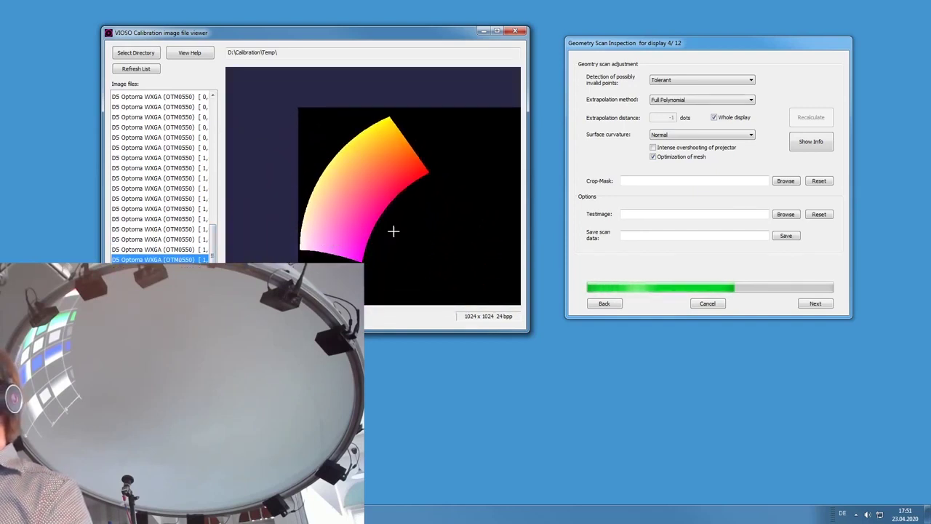
{"action": "key", "text": "alt+F4"}
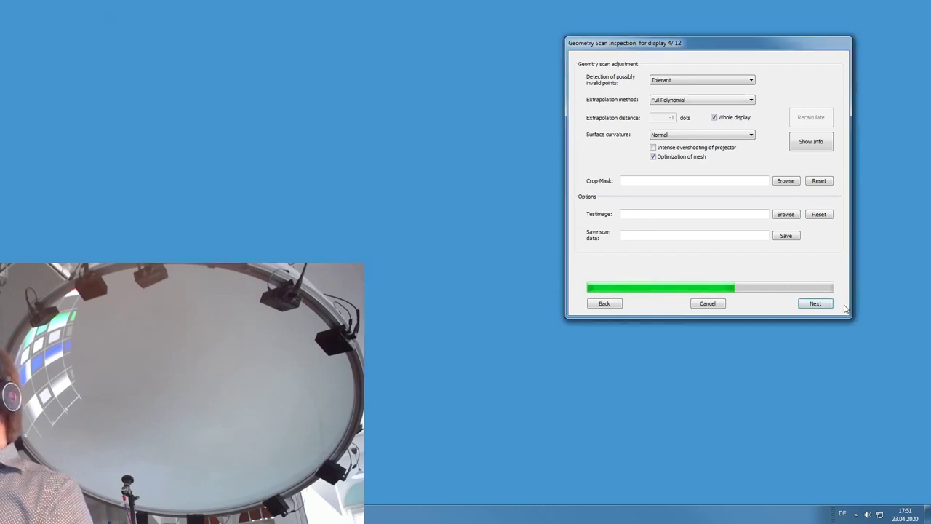
- Reopen display 4's camera bubble image in the external viewer and accept the display's geometry inspection and calibration result
{"action": "left_click", "coordinate": [811, 142]}
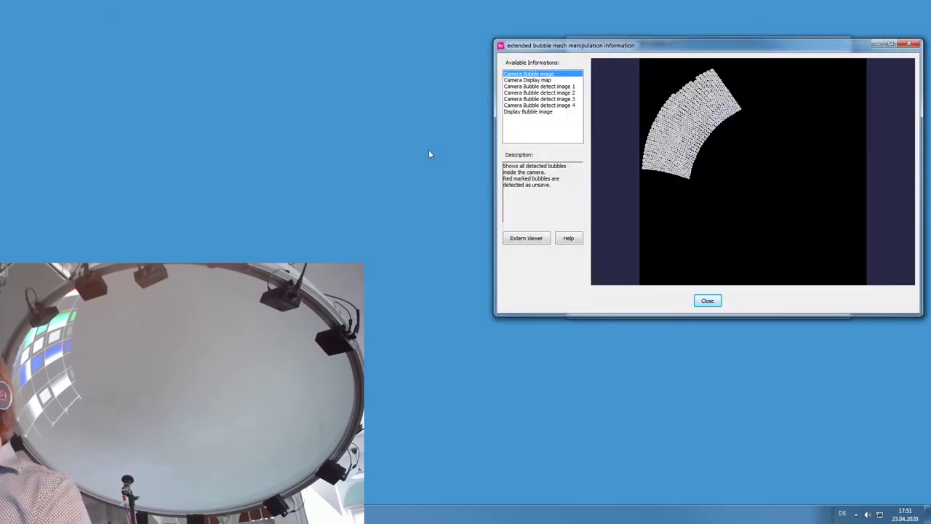
{"action": "left_click", "coordinate": [526, 239]}
{"action": "left_click", "coordinate": [708, 301]}
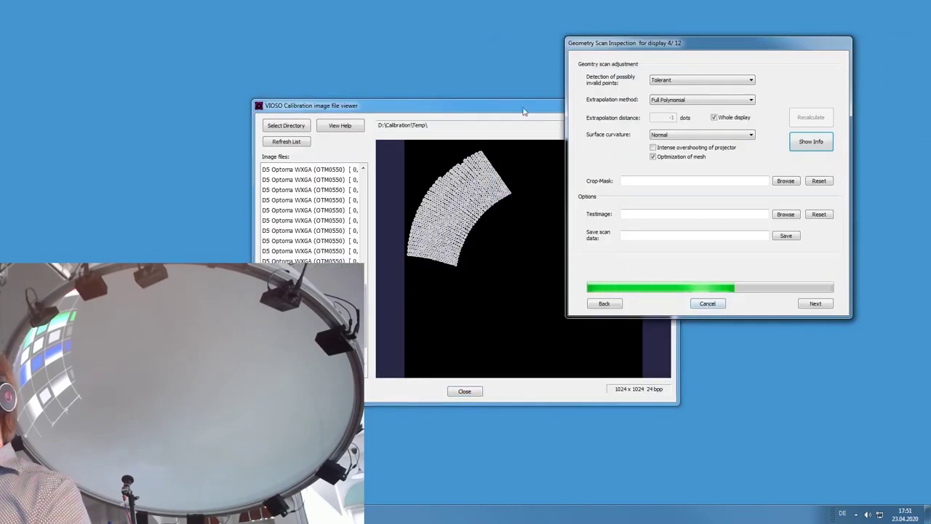
{"action": "left_click_drag", "start_coordinate": [510, 79], "coordinate": [364, 83]}
{"action": "left_click", "coordinate": [816, 304]}
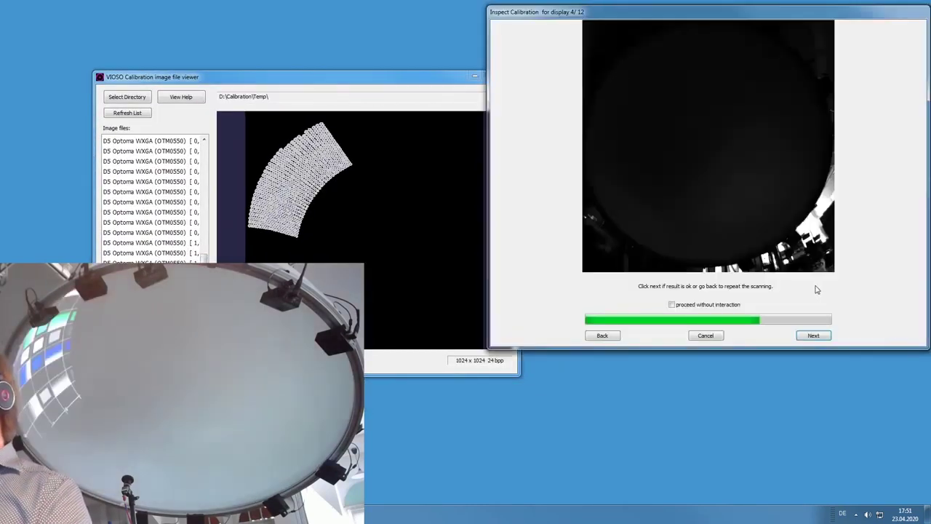
{"action": "left_click", "coordinate": [814, 335]}
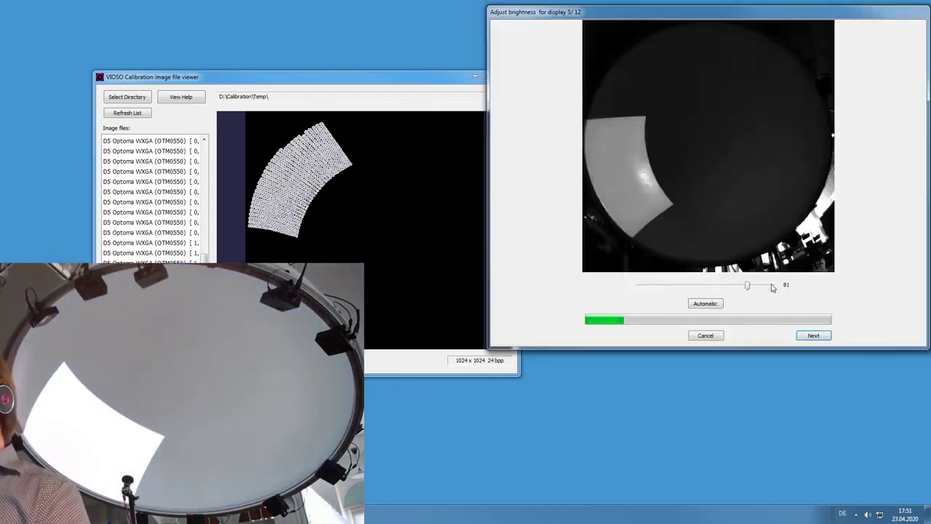
- Accept a brightness of 81 for display 5 and set its noise filter threshold to 1
{"action": "left_click", "coordinate": [823, 338]}
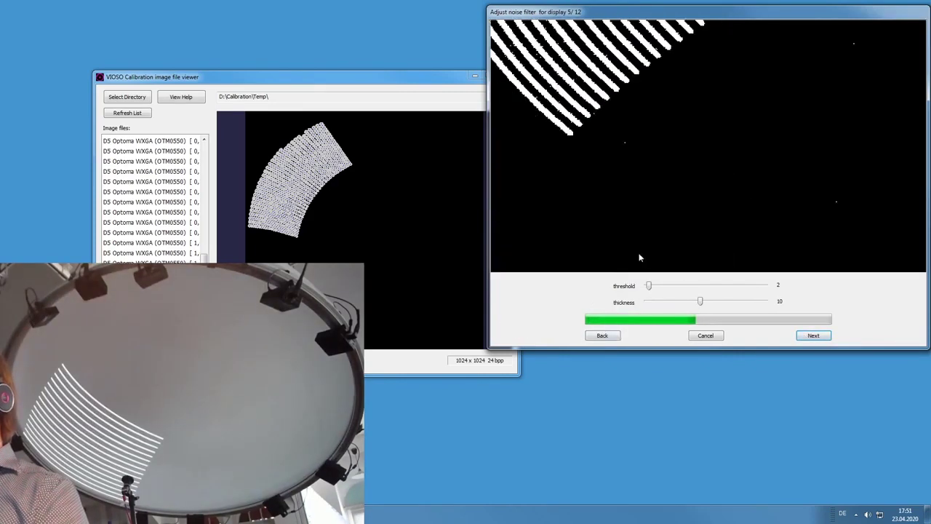
{"action": "left_click_drag", "start_coordinate": [649, 289], "coordinate": [647, 287]}
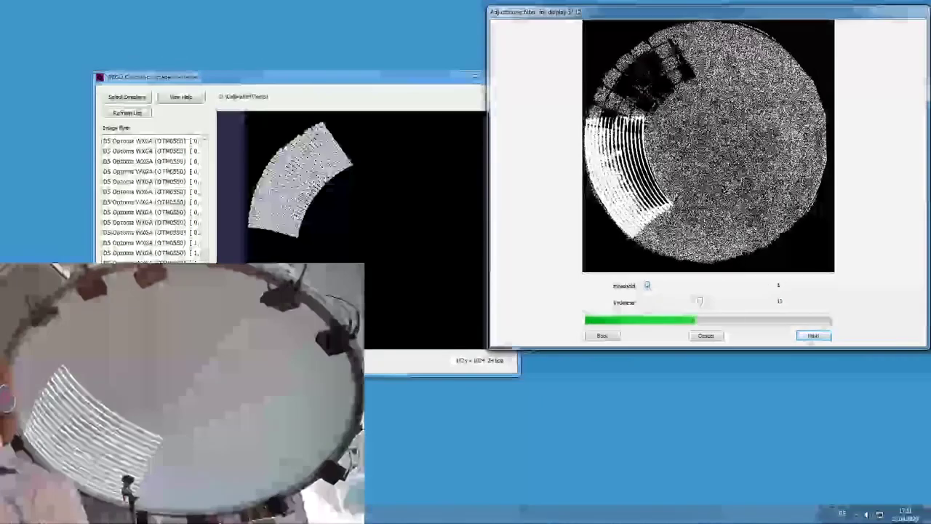
{"action": "left_click", "coordinate": [815, 336]}
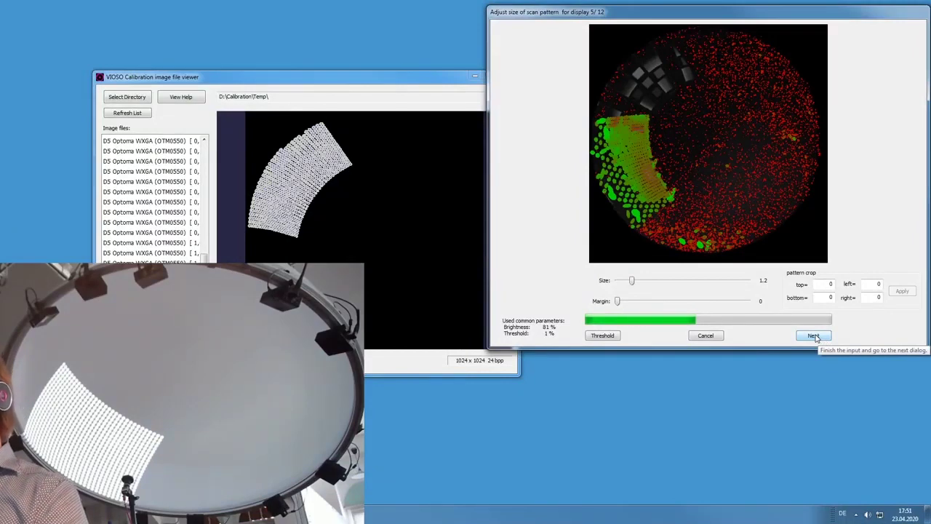
- Scan display 5 with a pattern size of 1.2 and inspect its detected bubbles in the camera and display images of the calibration image viewer
{"action": "left_click", "coordinate": [814, 336]}
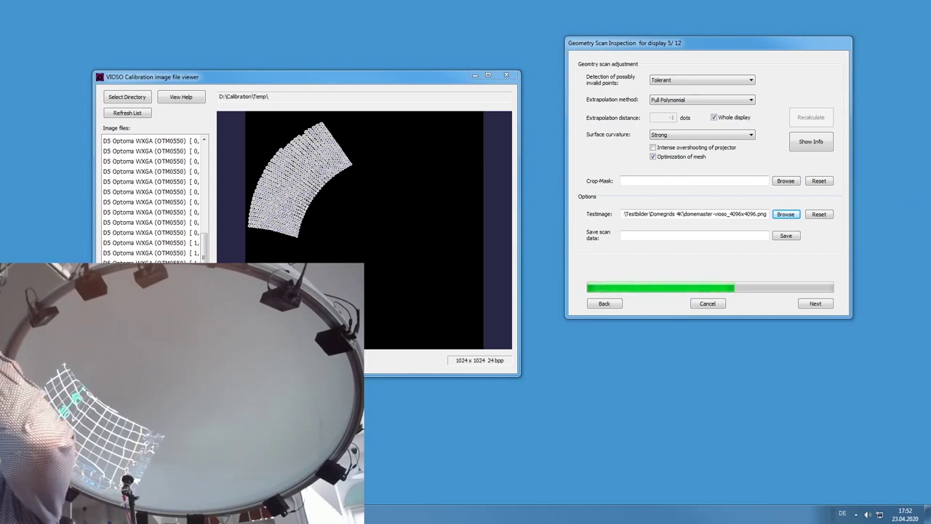
{"action": "left_click", "coordinate": [150, 192]}
{"action": "scroll", "coordinate": [149, 191], "scroll_direction": "down", "scroll_amount": 2}
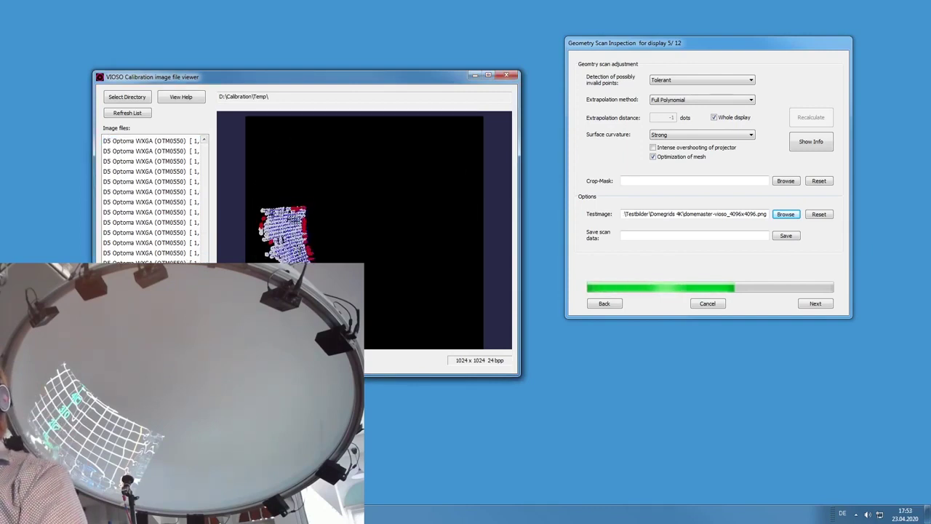
{"action": "key", "text": "Down"}
{"action": "key", "text": "Down"}
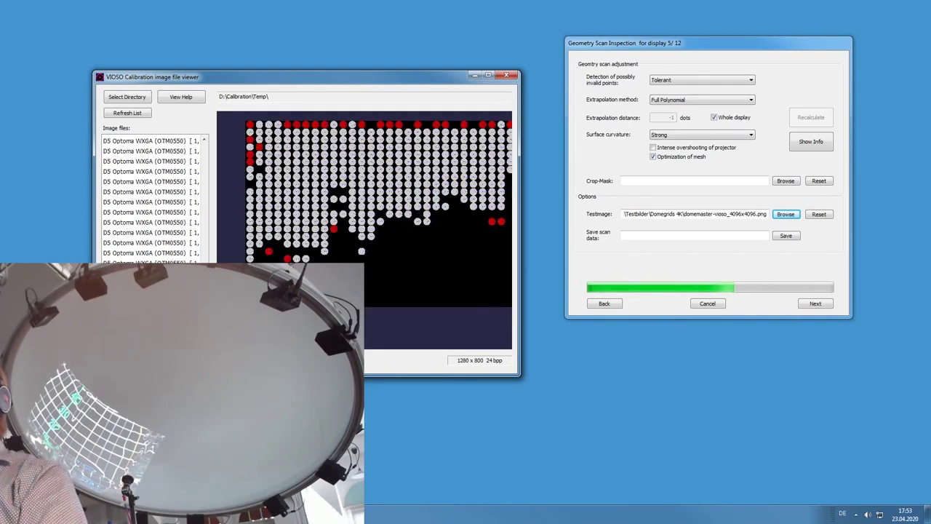
{"action": "key", "text": "Down"}
{"action": "key", "text": "Down"}
{"action": "key", "text": "Down"}
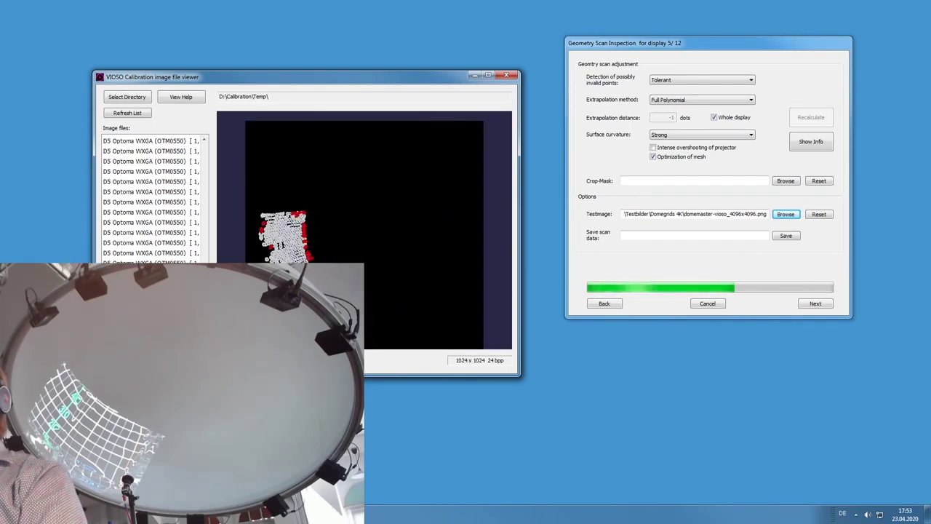
{"action": "scroll", "coordinate": [294, 248], "scroll_direction": "up", "scroll_amount": 5}
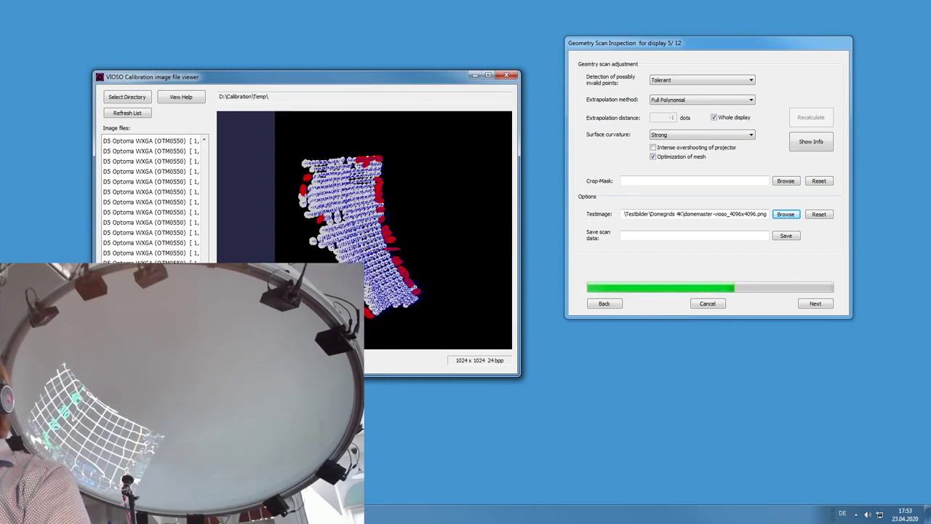
- Compare display 5's captured dot patterns and bubble detection images in the calibration image viewer, and close the viewer
{"action": "left_click", "coordinate": [168, 261]}
{"action": "left_click", "coordinate": [168, 253]}
{"action": "left_click", "coordinate": [167, 242]}
{"action": "left_click", "coordinate": [167, 232]}
{"action": "left_click", "coordinate": [166, 222]}
{"action": "left_click", "coordinate": [163, 212]}
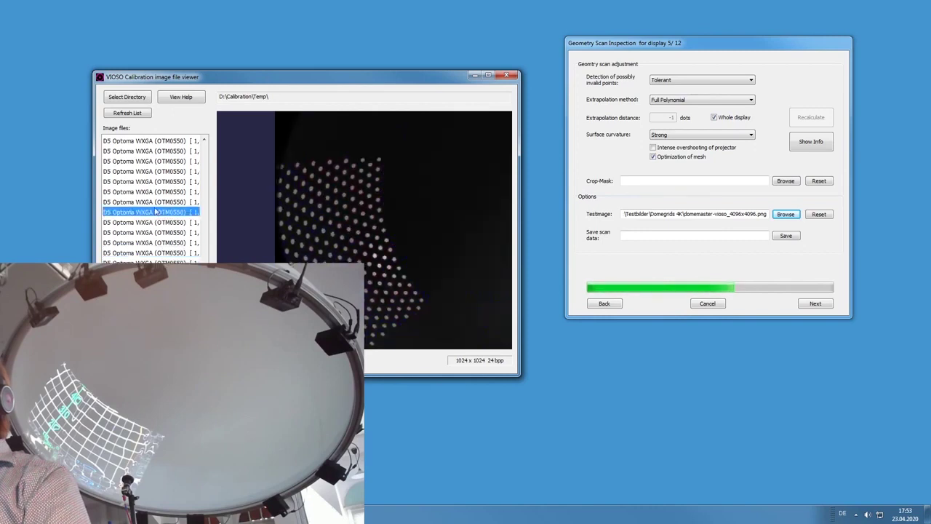
{"action": "left_click", "coordinate": [157, 202]}
{"action": "left_click", "coordinate": [153, 193]}
{"action": "left_click", "coordinate": [155, 206]}
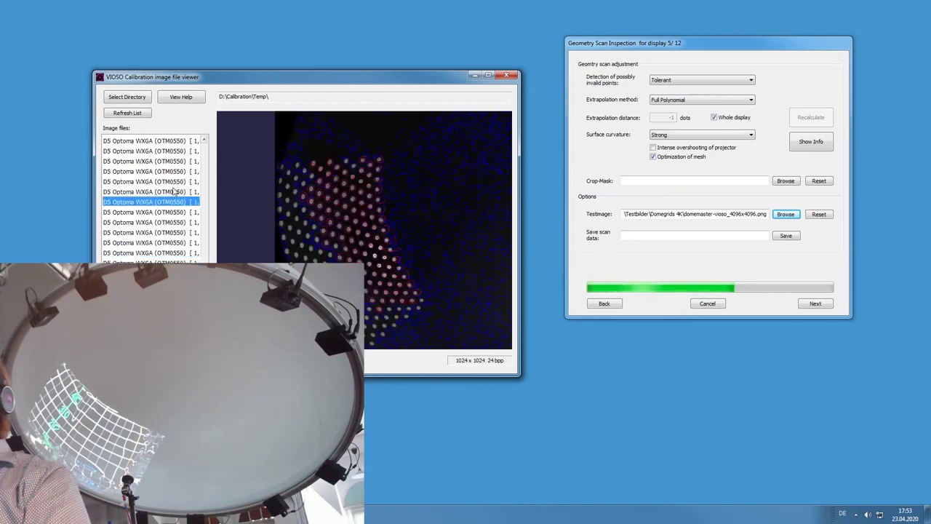
{"action": "key", "text": "Up"}
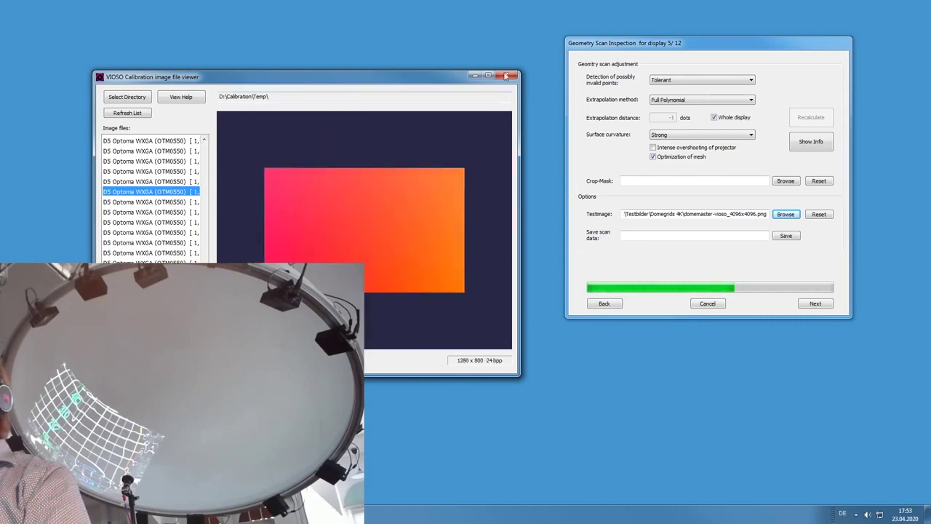
{"action": "left_click", "coordinate": [506, 76]}
- Open the scan information for display 5 and review its camera display map and bubble detect images 1 to 3
{"action": "left_click", "coordinate": [812, 143]}
{"action": "left_click", "coordinate": [542, 81]}
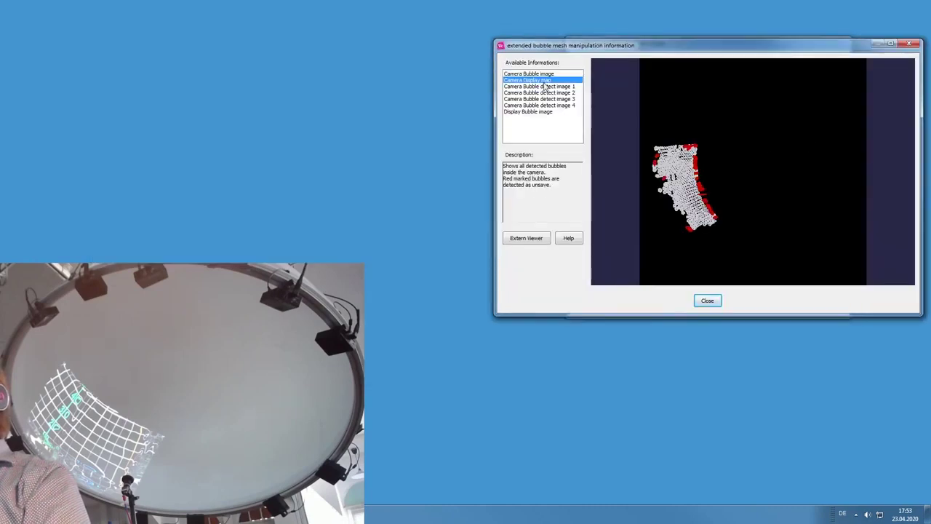
{"action": "left_click", "coordinate": [544, 86]}
{"action": "key", "text": "Down"}
{"action": "key", "text": "Down"}
{"action": "key", "text": "Up"}
{"action": "key", "text": "Up"}
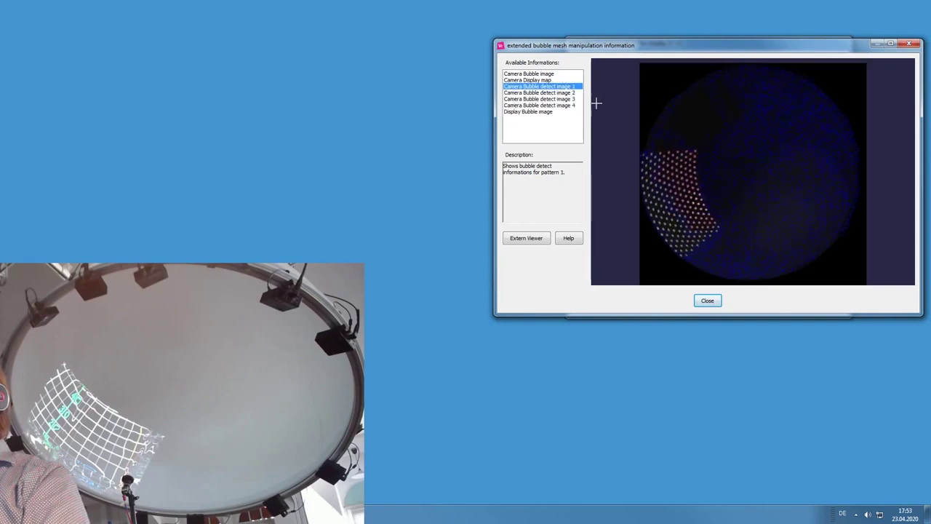
{"action": "key", "text": "Up"}
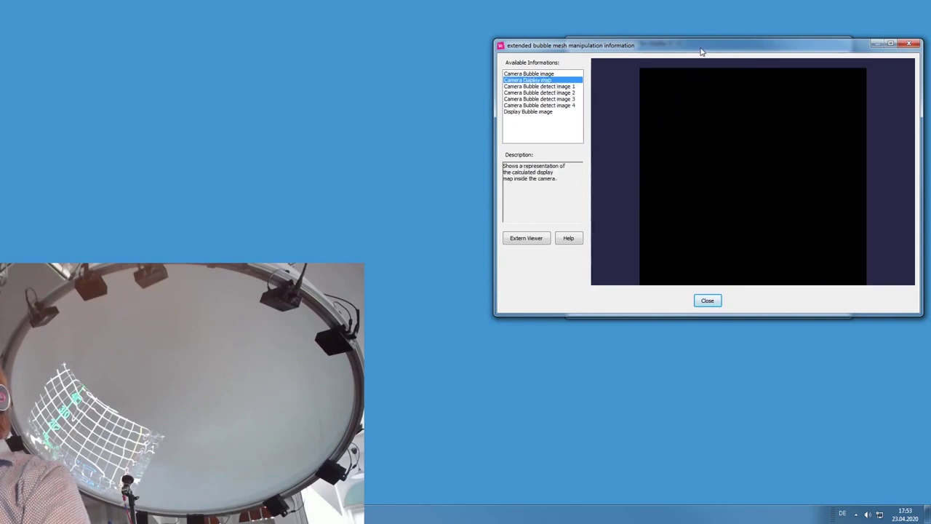
- Move the scan information window beside the inspection dialog, compare bubble detect images 1, 2 and 4, and close it
{"action": "left_click_drag", "start_coordinate": [701, 51], "coordinate": [310, 48]}
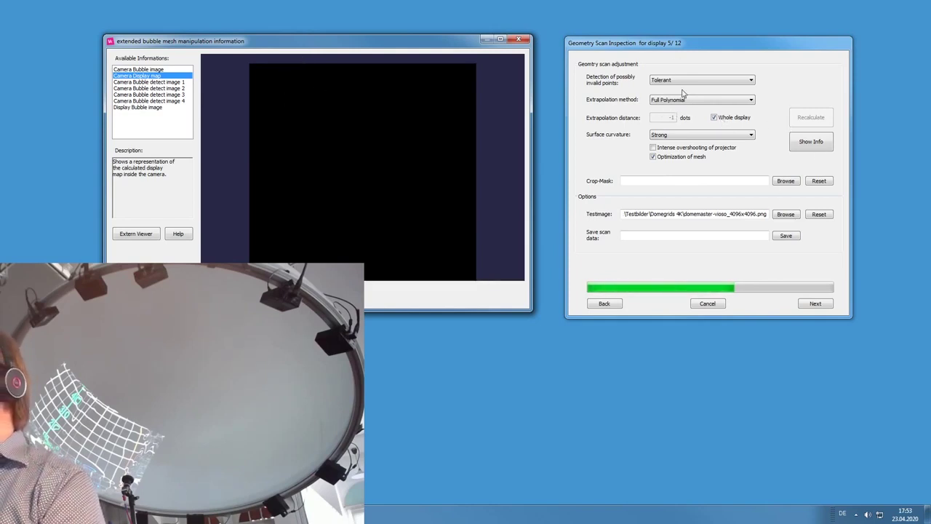
{"action": "left_click", "coordinate": [149, 82]}
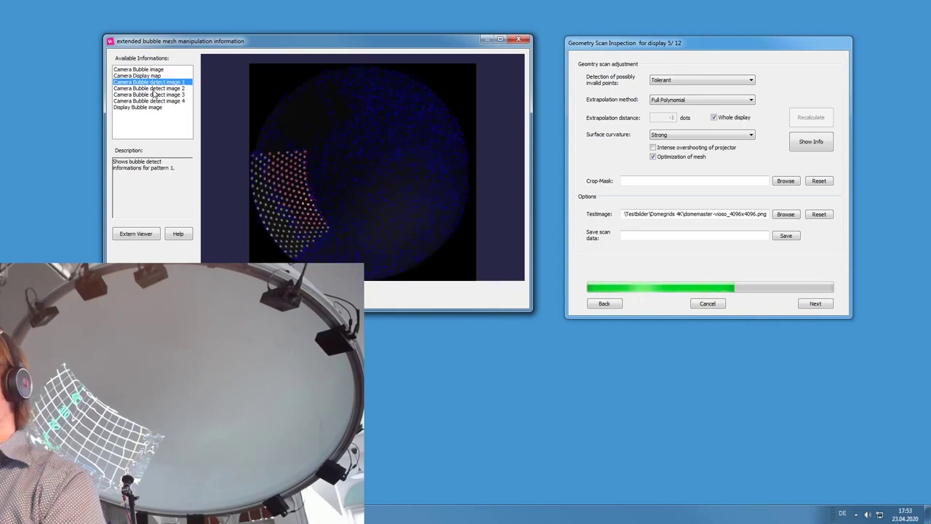
{"action": "left_click", "coordinate": [154, 90]}
{"action": "left_click", "coordinate": [166, 99]}
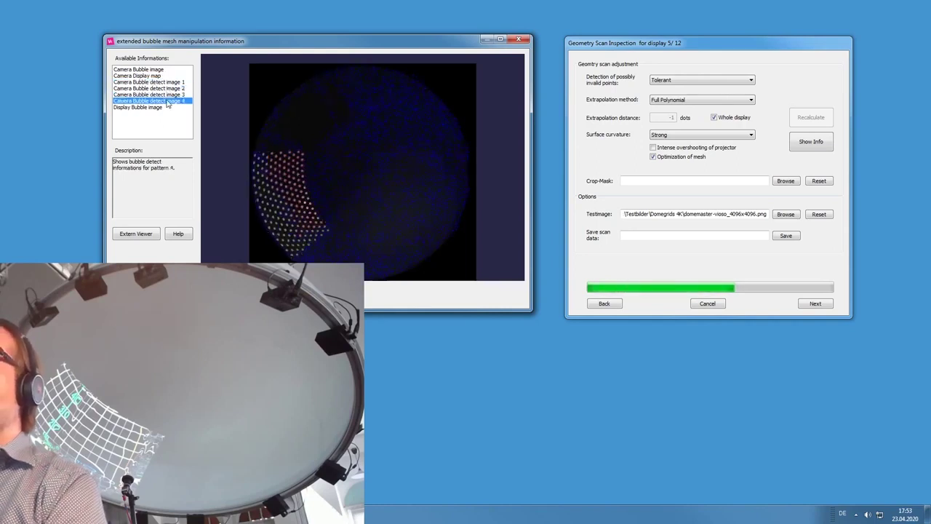
{"action": "left_click", "coordinate": [171, 91]}
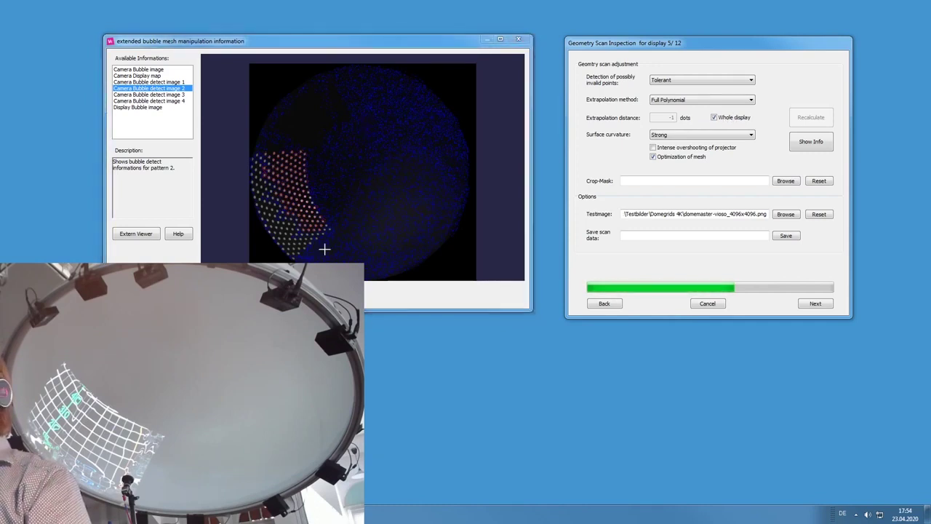
{"action": "left_click", "coordinate": [518, 39]}
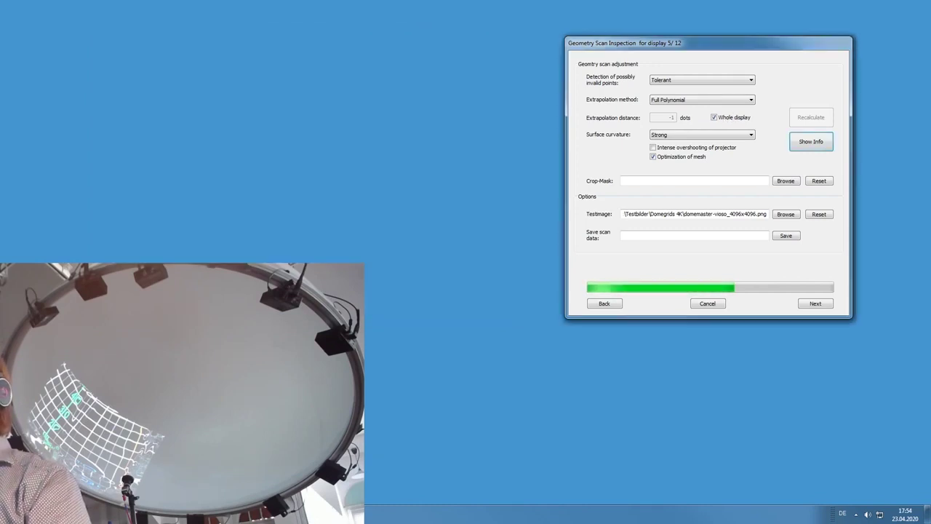
- Try display 5's geometry with whole-display extrapolation off and a distance of 0 dots, and check its camera bubble image
{"action": "left_click", "coordinate": [726, 119]}
{"action": "type", "text": "6"}
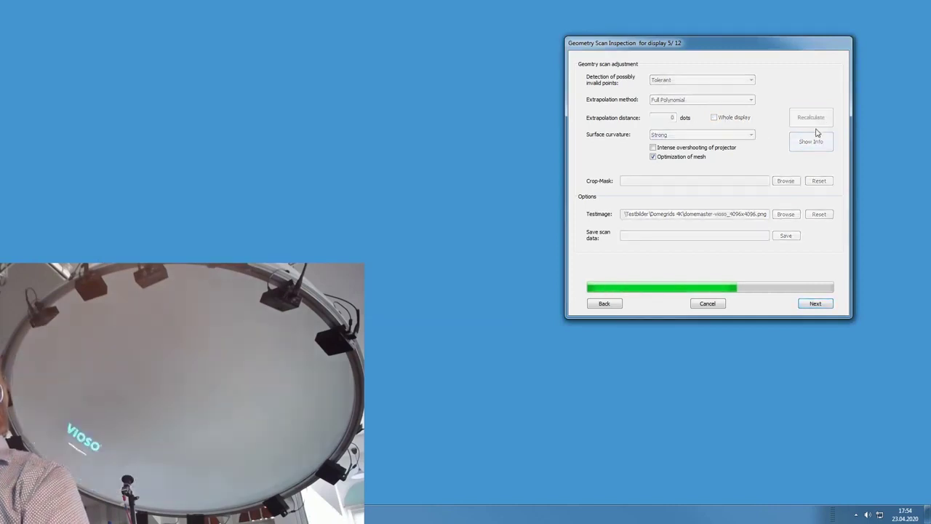
{"action": "left_click", "coordinate": [812, 143]}
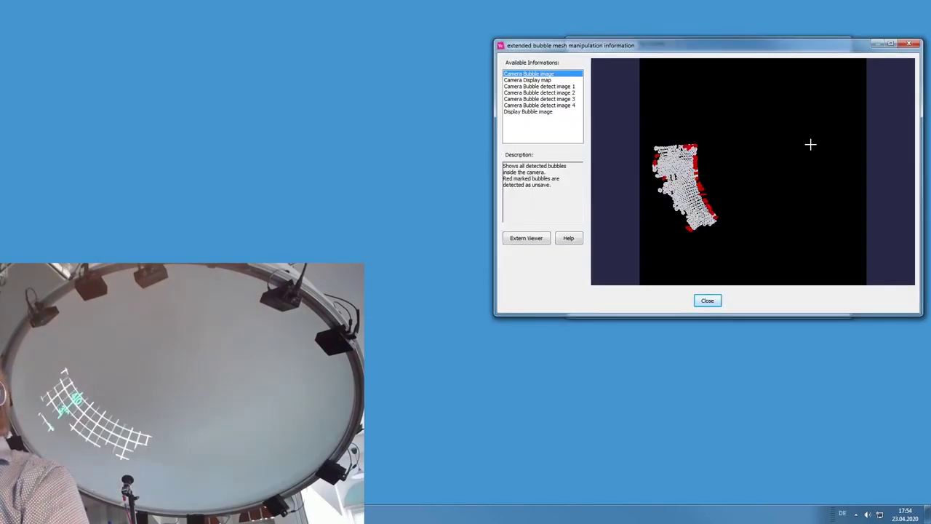
{"action": "left_click_drag", "start_coordinate": [785, 57], "coordinate": [327, 54]}
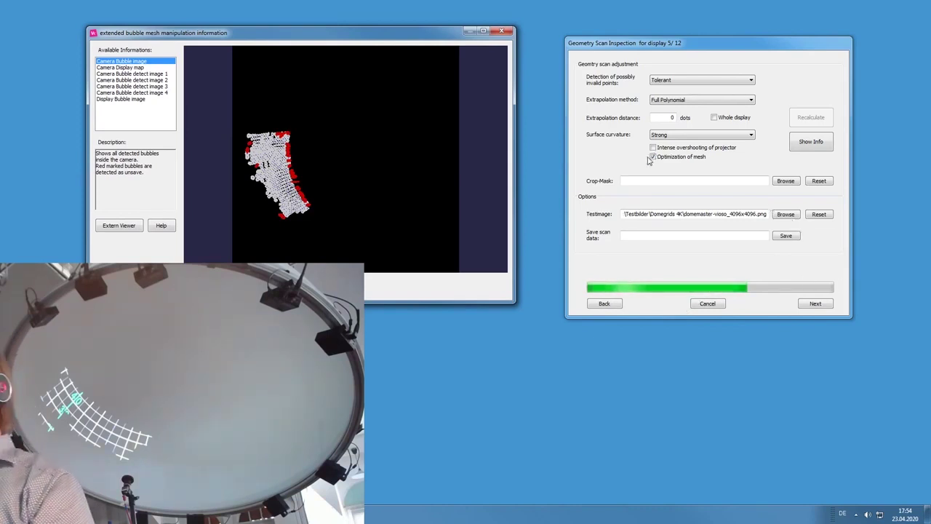
{"action": "left_click", "coordinate": [673, 118]}
{"action": "type", "text": "0"}
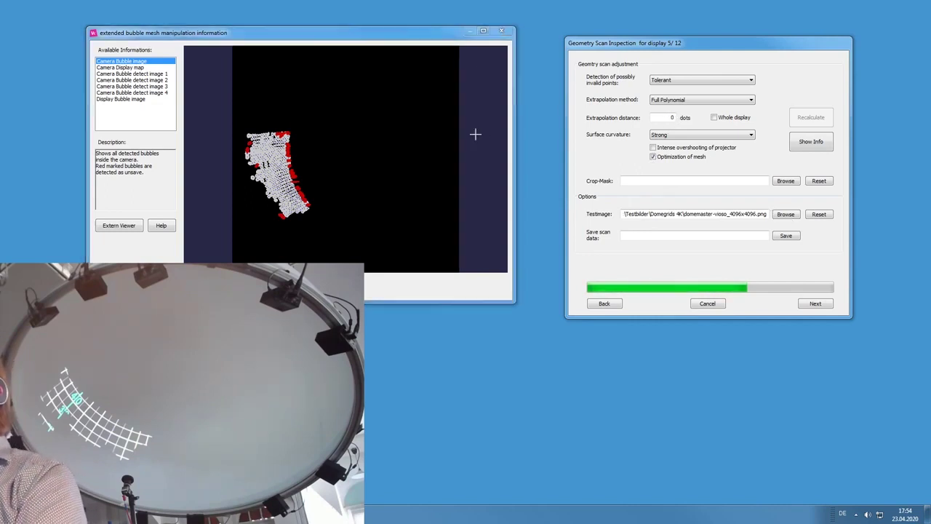
{"action": "left_click", "coordinate": [507, 33]}
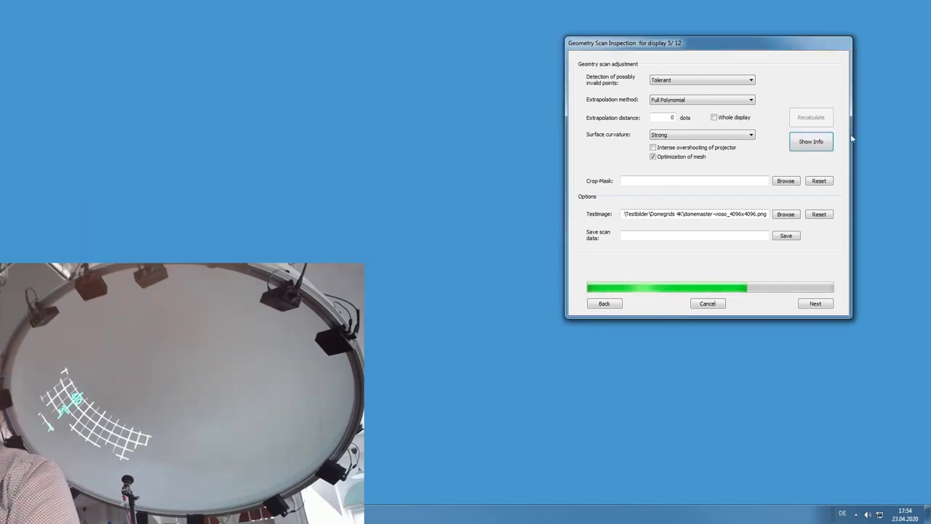
- Try an extrapolation distance of 1 dot for display 5 and recalculate its geometry
{"action": "double_click", "coordinate": [670, 117]}
{"action": "type", "text": "1"}
{"action": "left_click", "coordinate": [818, 121]}
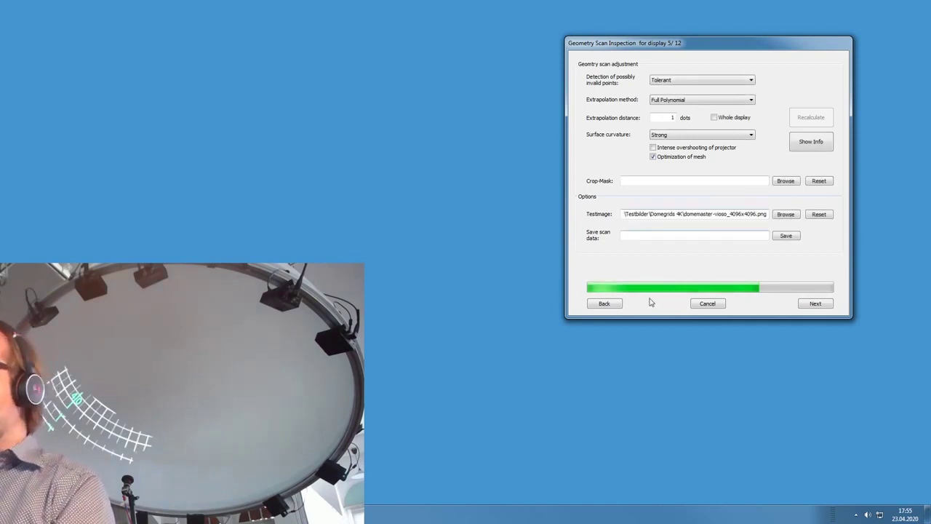
- Return to display 5's noise filter and set the threshold to 8
{"action": "left_click", "coordinate": [607, 304]}
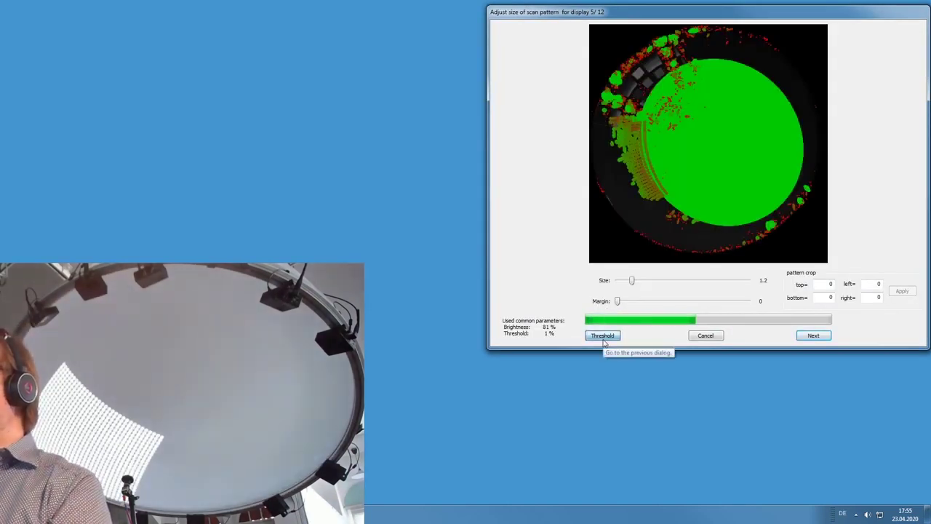
{"action": "left_click", "coordinate": [604, 336]}
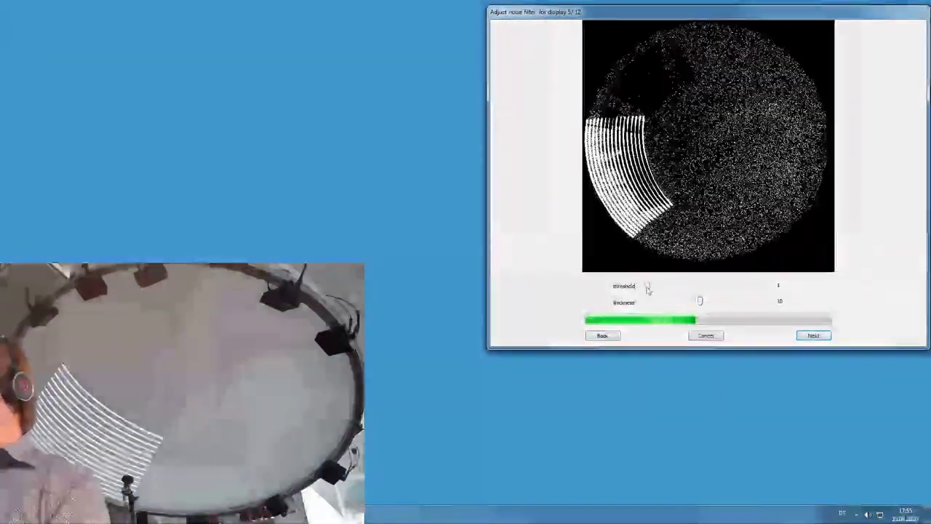
{"action": "left_click_drag", "start_coordinate": [647, 289], "coordinate": [655, 288]}
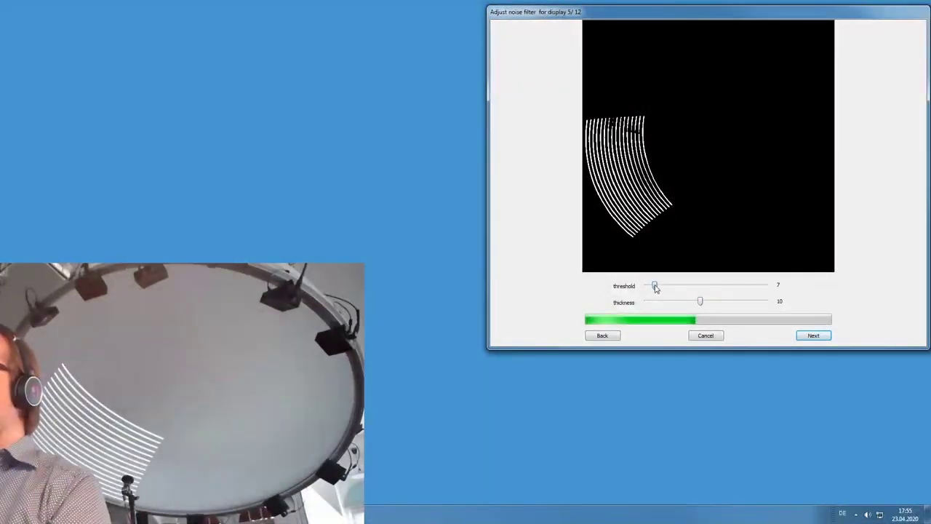
{"action": "left_click", "coordinate": [814, 336]}
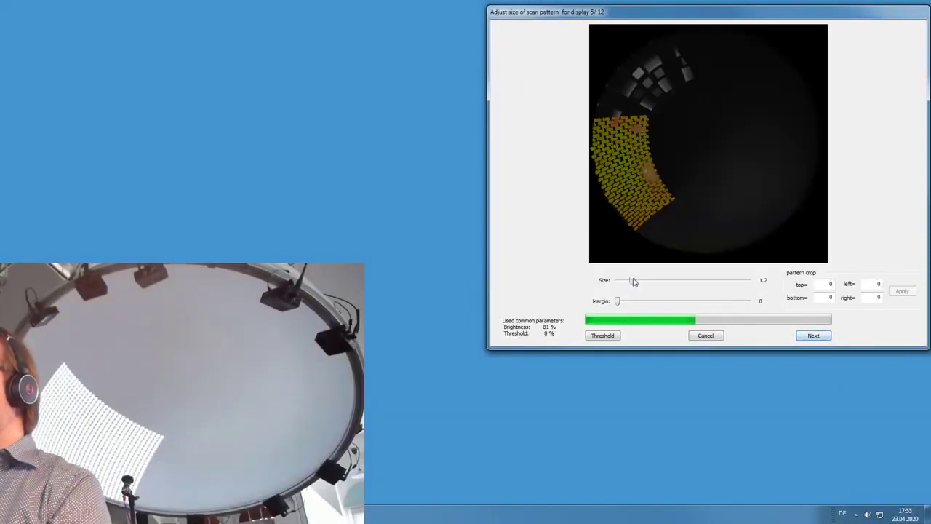
- Set display 5's scan pattern size to 1.7, rescan it, and accept its geometry inspection and calibration result
{"action": "left_click_drag", "start_coordinate": [643, 283], "coordinate": [639, 283]}
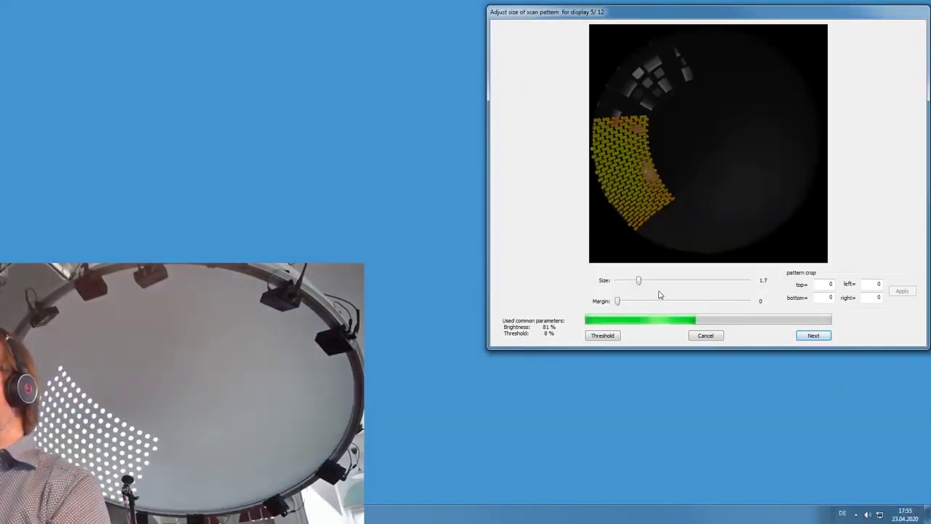
{"action": "left_click", "coordinate": [819, 336]}
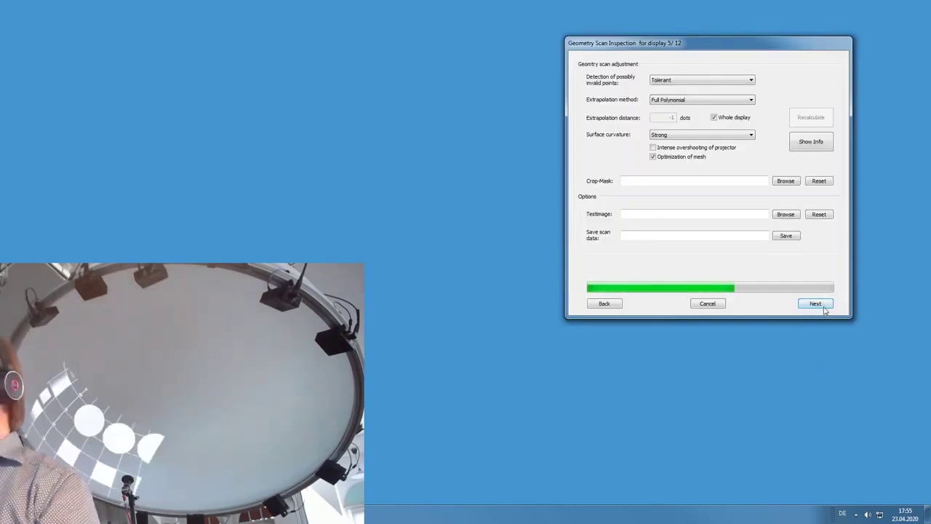
{"action": "left_click", "coordinate": [825, 310]}
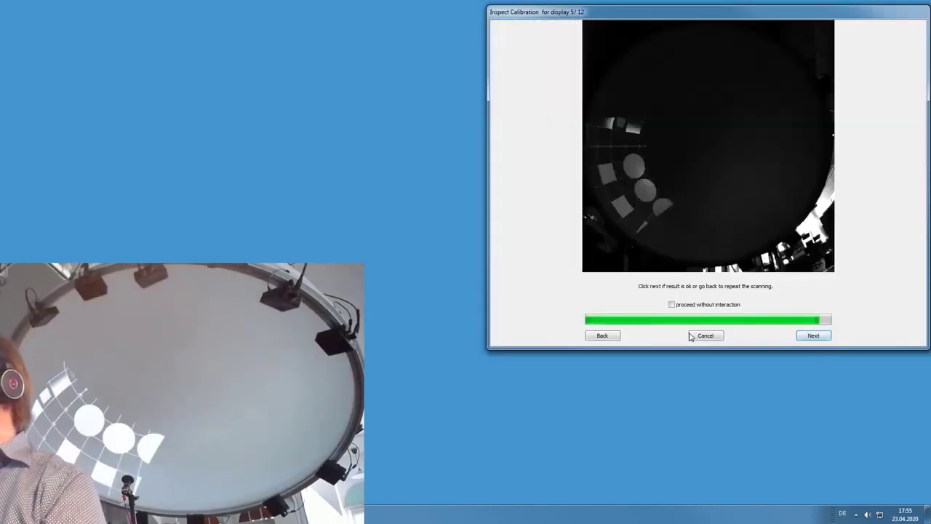
{"action": "left_click", "coordinate": [812, 336]}
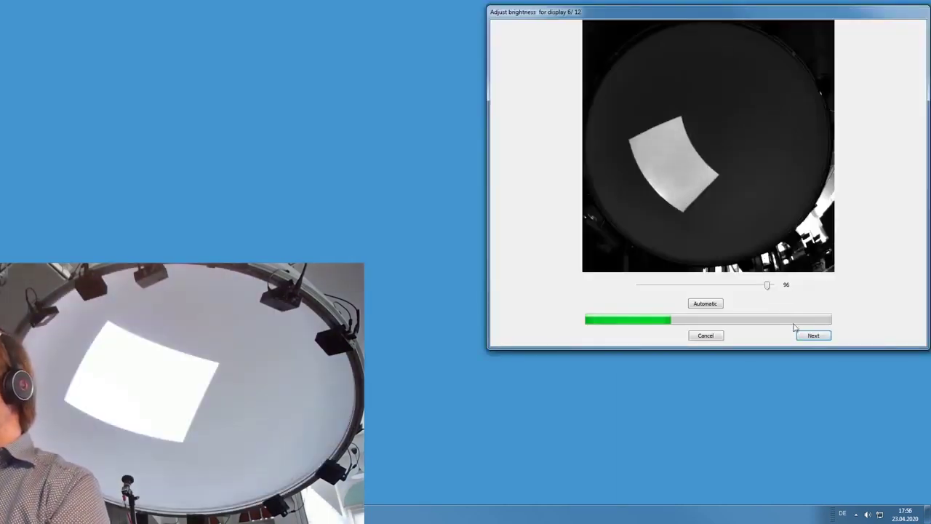
- Accept a brightness of 96 for display 6 and set its noise filter threshold to 4 after trying 5
{"action": "left_click", "coordinate": [813, 335]}
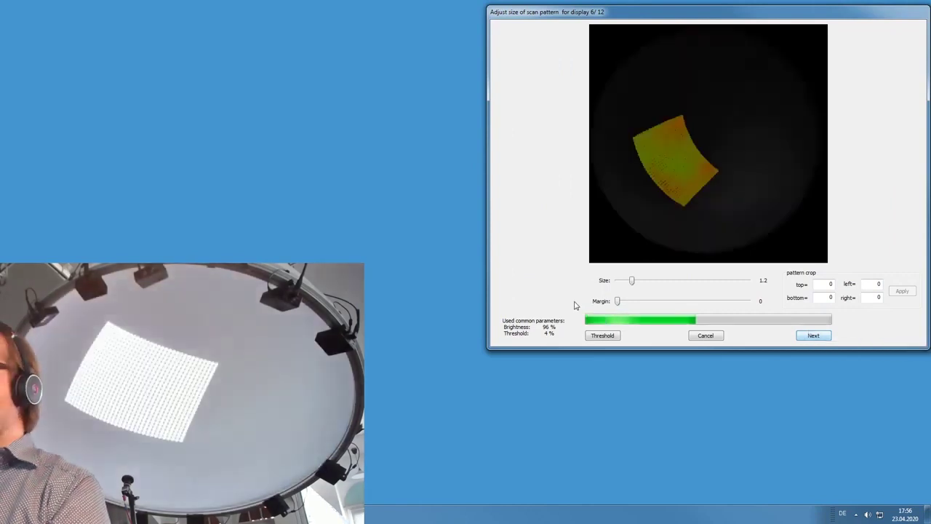
{"action": "left_click", "coordinate": [601, 337]}
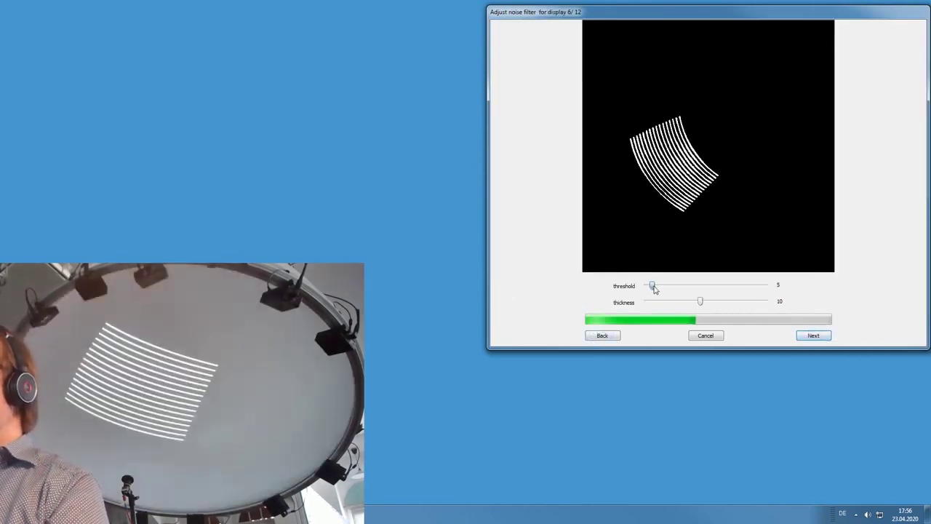
{"action": "left_click", "coordinate": [827, 339]}
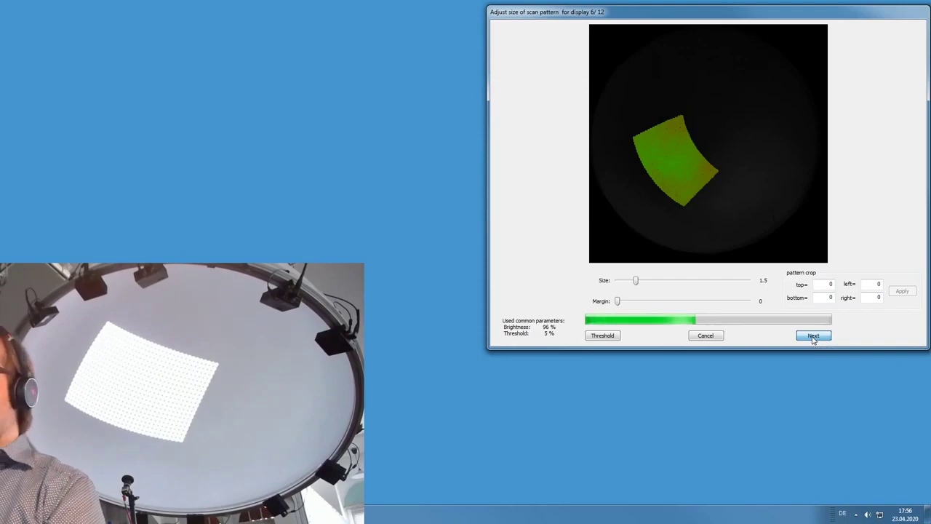
{"action": "left_click", "coordinate": [601, 335]}
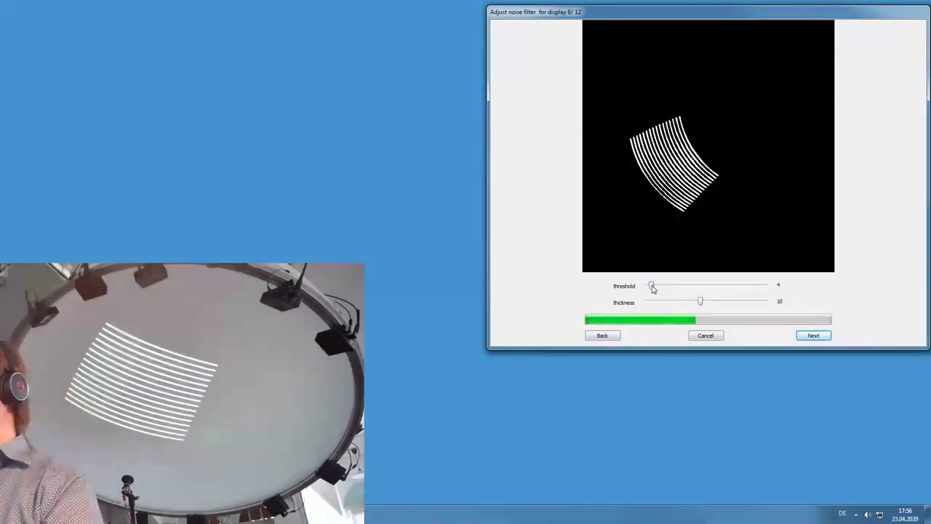
{"action": "left_click", "coordinate": [814, 336]}
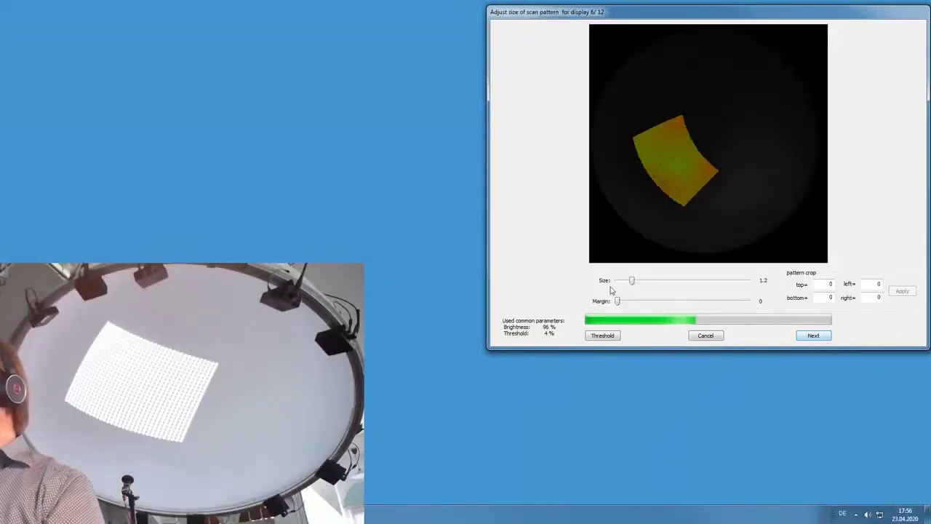
- Set display 6's scan pattern size to 1.4, scan it, and accept its calibration result
{"action": "left_click_drag", "start_coordinate": [633, 286], "coordinate": [636, 286]}
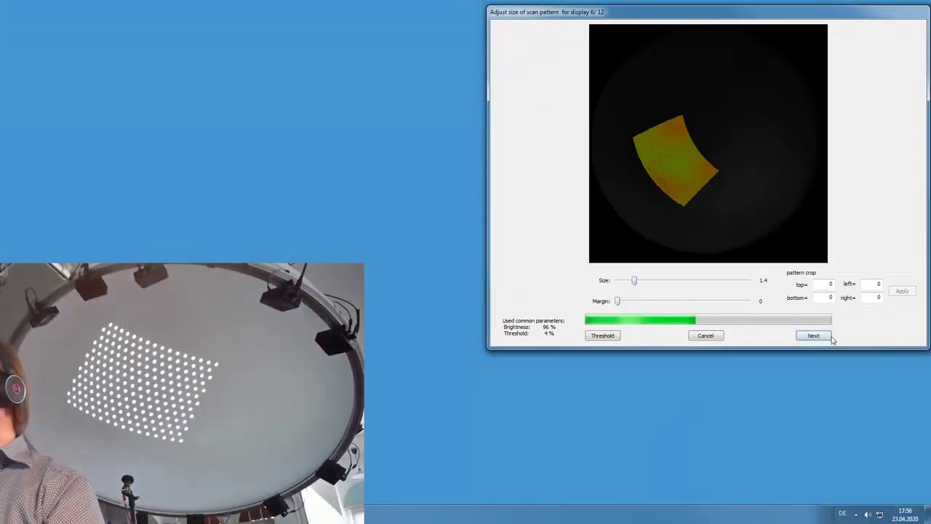
{"action": "left_click", "coordinate": [814, 335]}
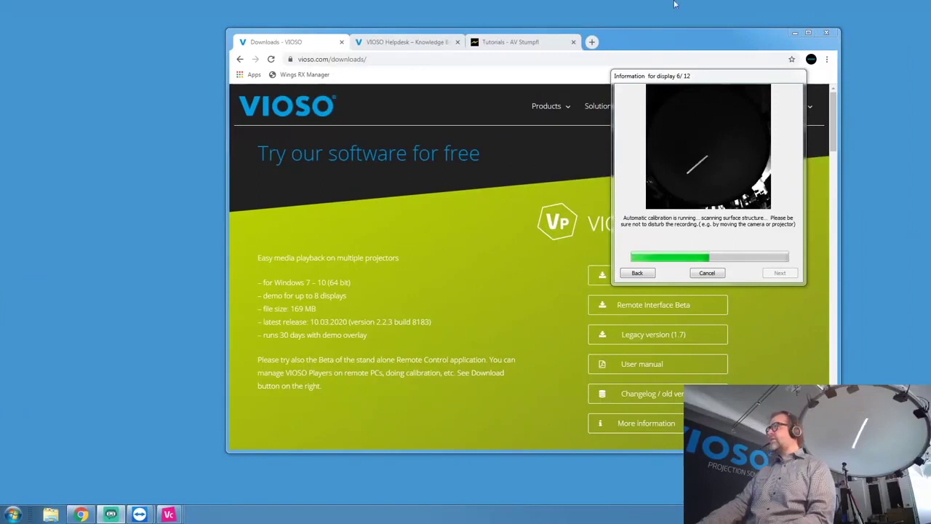
{"action": "left_click_drag", "start_coordinate": [644, 36], "coordinate": [466, 29]}
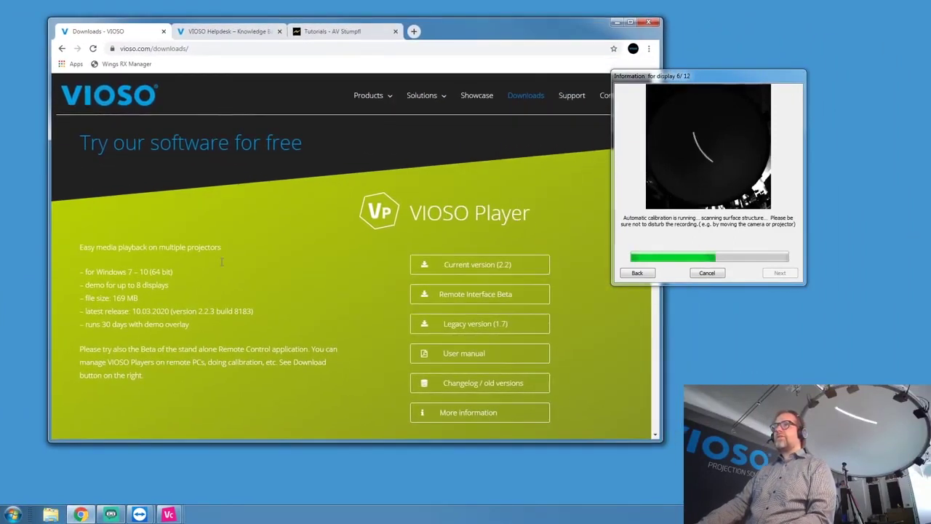
{"action": "left_click_drag", "start_coordinate": [713, 79], "coordinate": [789, 51]}
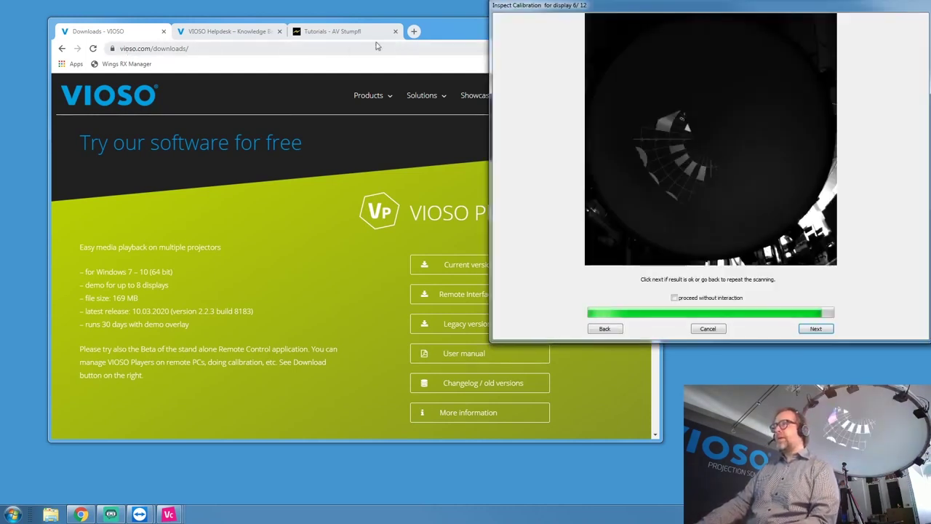
{"action": "left_click_drag", "start_coordinate": [423, 35], "coordinate": [344, 41]}
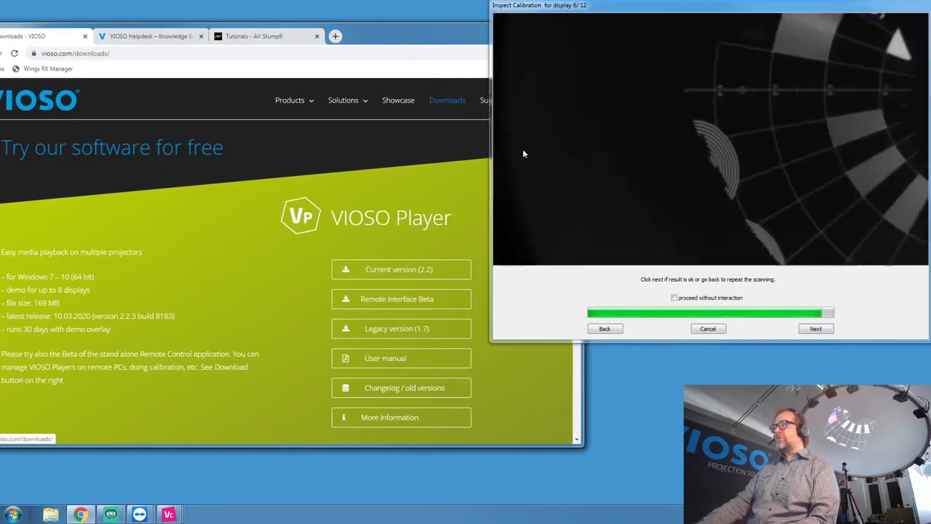
{"action": "left_click", "coordinate": [815, 329]}
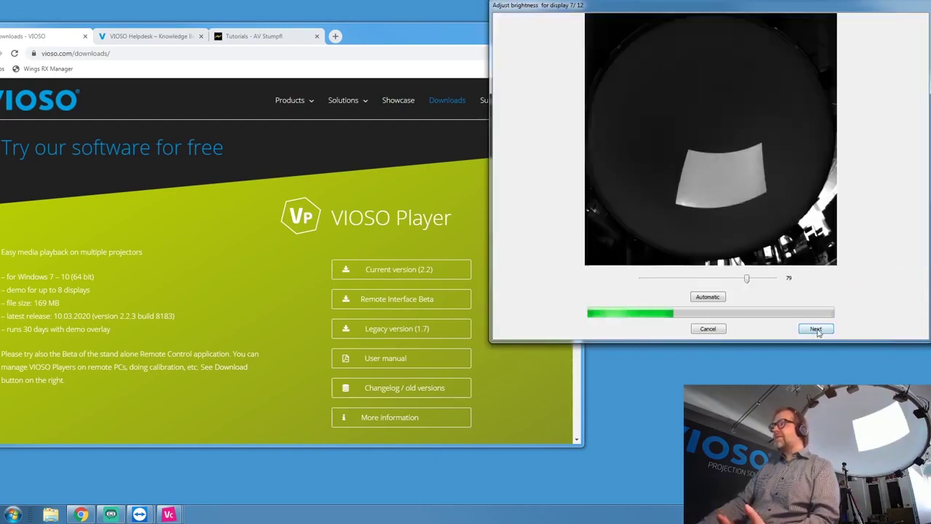
- Accept a brightness of 79 for display 7, set its noise filter threshold to 6, and start its scan
{"action": "left_click", "coordinate": [817, 329]}
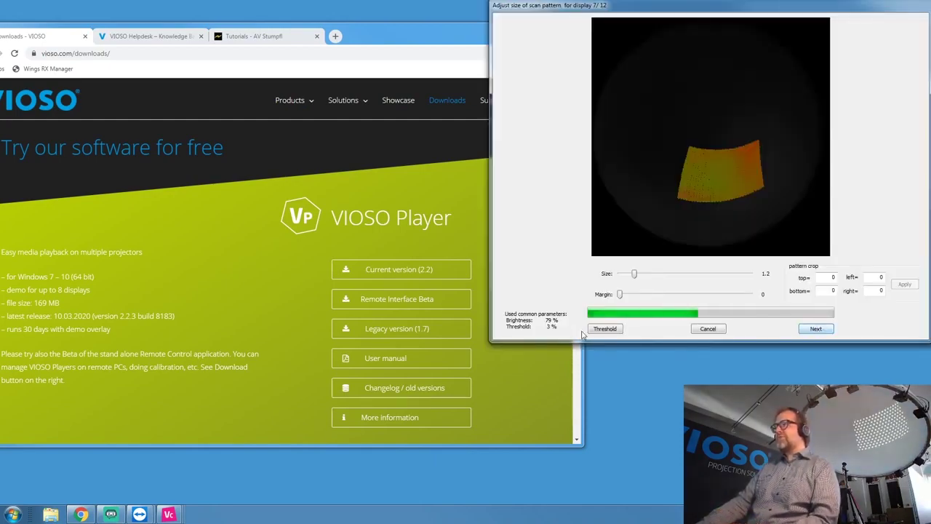
{"action": "left_click", "coordinate": [604, 328]}
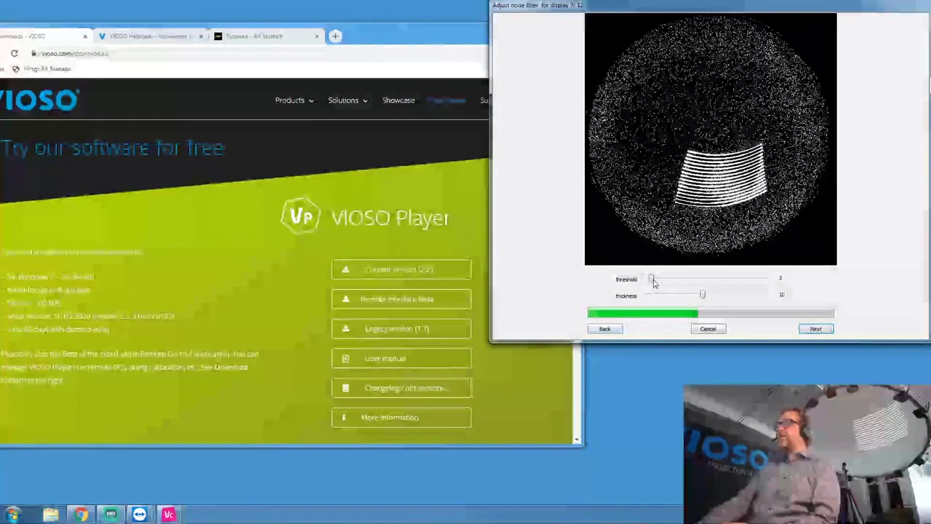
{"action": "left_click_drag", "start_coordinate": [652, 279], "coordinate": [659, 279]}
{"action": "left_click", "coordinate": [828, 329]}
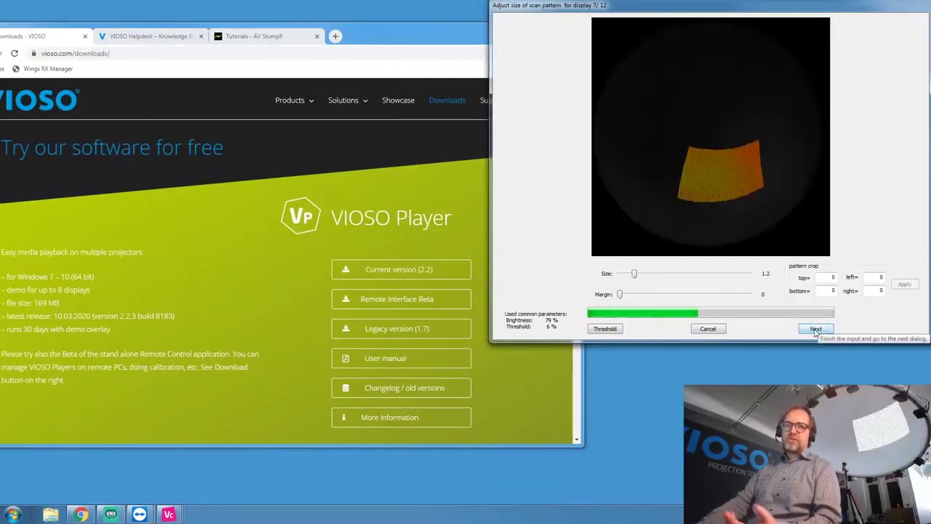
{"action": "left_click", "coordinate": [816, 329]}
- Switch to the VIOSO Helpdesk in the browser and look through its categories and the Quality Improvement articles in the knowledge base
{"action": "left_click_drag", "start_coordinate": [690, 73], "coordinate": [766, 43]}
{"action": "left_click_drag", "start_coordinate": [392, 29], "coordinate": [472, 32]}
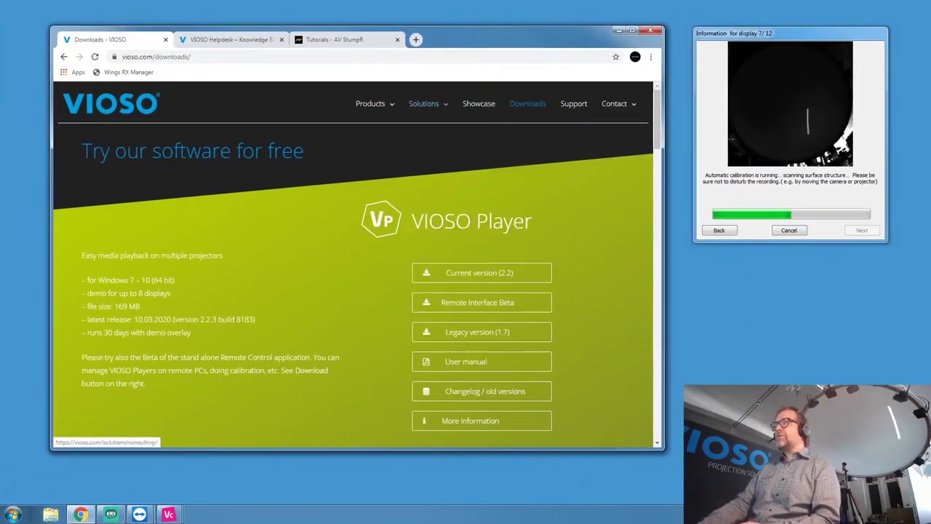
{"action": "left_click", "coordinate": [231, 40]}
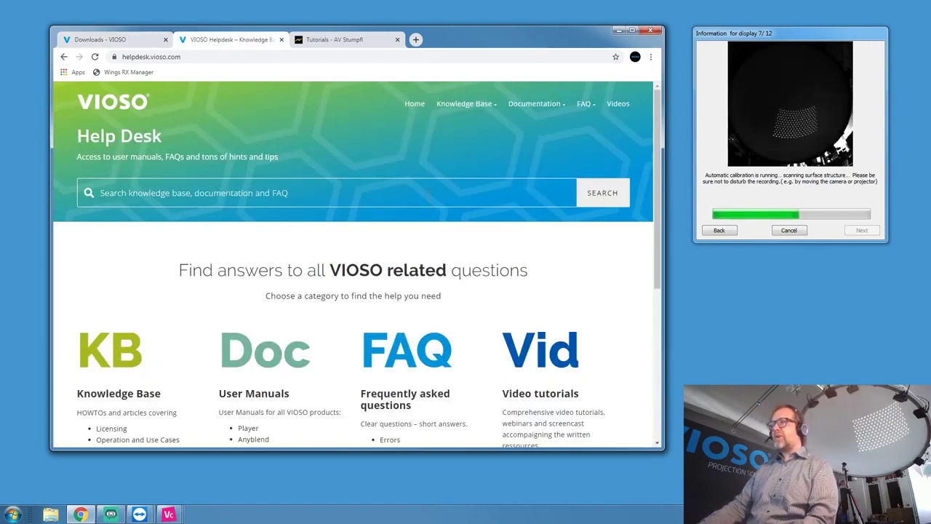
{"action": "scroll", "coordinate": [280, 332], "scroll_direction": "down", "scroll_amount": 1}
{"action": "scroll", "coordinate": [280, 332], "scroll_direction": "down", "scroll_amount": 2}
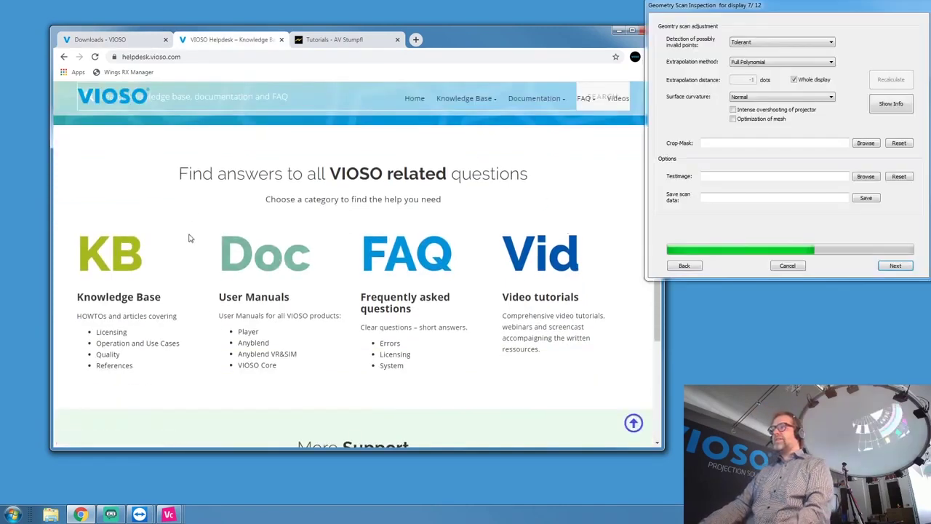
{"action": "scroll", "coordinate": [304, 234], "scroll_direction": "up", "scroll_amount": 2}
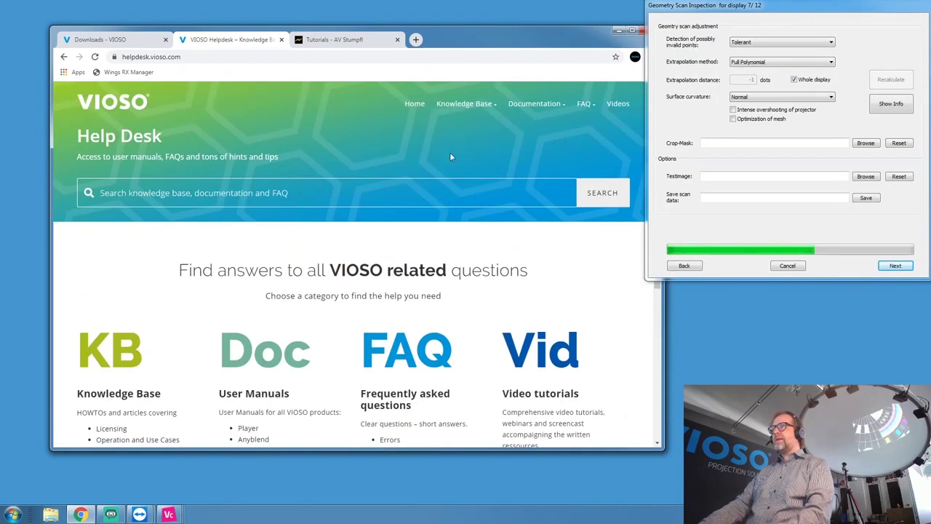
{"action": "mouse_move", "coordinate": [539, 119]}
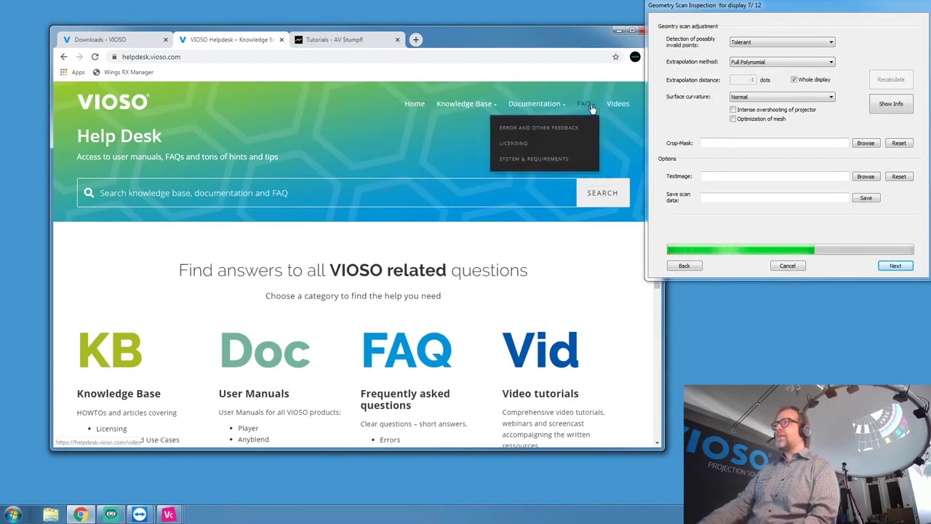
{"action": "mouse_move", "coordinate": [470, 106]}
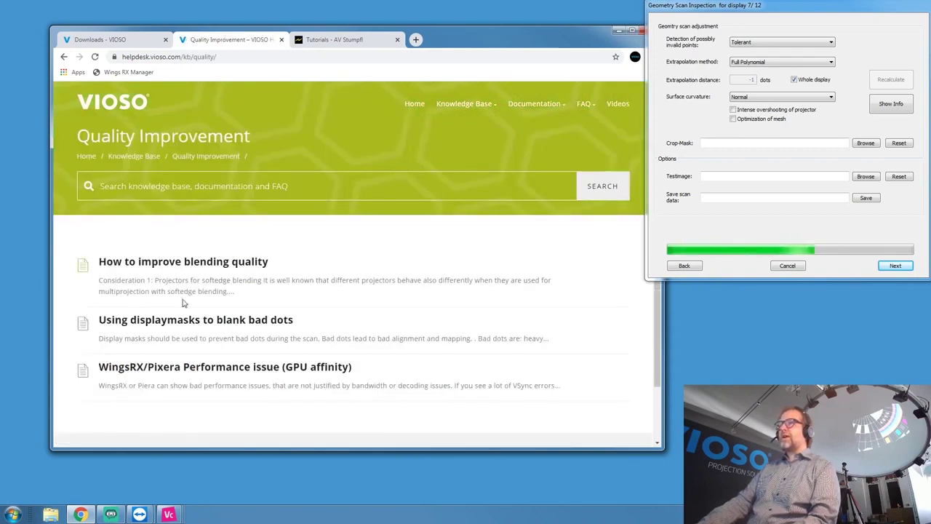
- Minimize the browser and accept display 7's geometry inspection and calibration result
{"action": "left_click", "coordinate": [617, 30]}
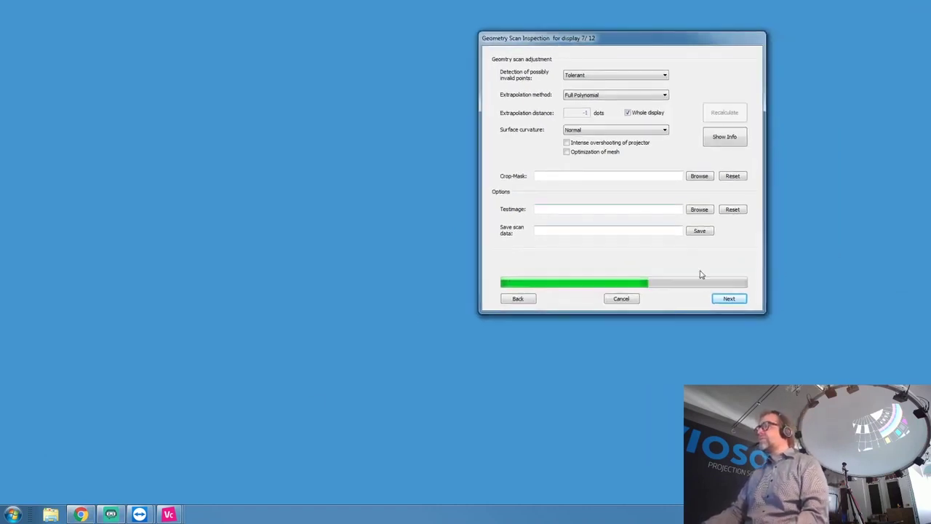
{"action": "left_click", "coordinate": [729, 299]}
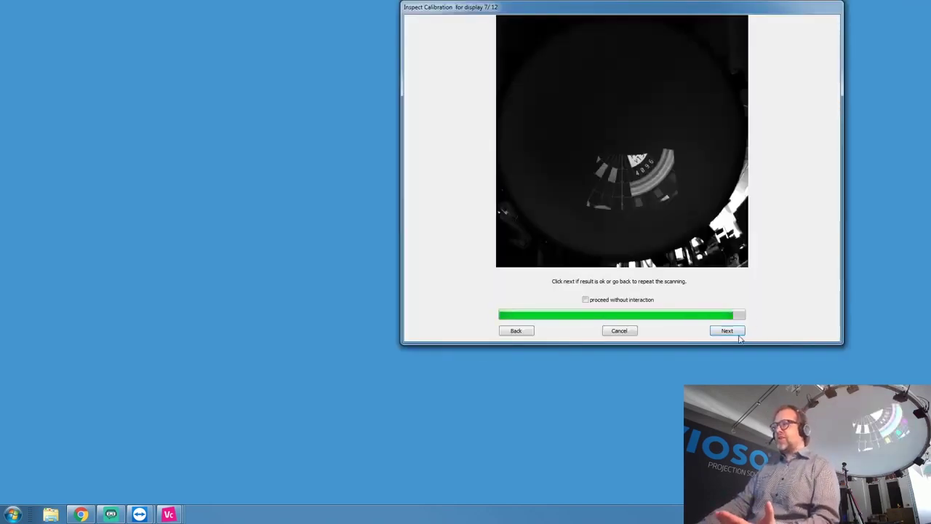
{"action": "left_click", "coordinate": [728, 331]}
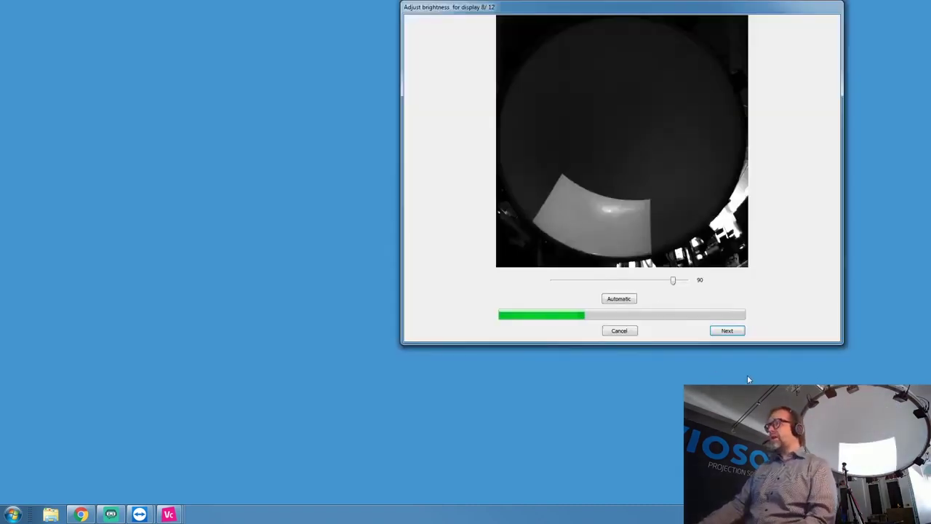
- Scan display 8 with a brightness of 90, check its camera display map, and accept its calibration result
{"action": "left_click", "coordinate": [738, 332]}
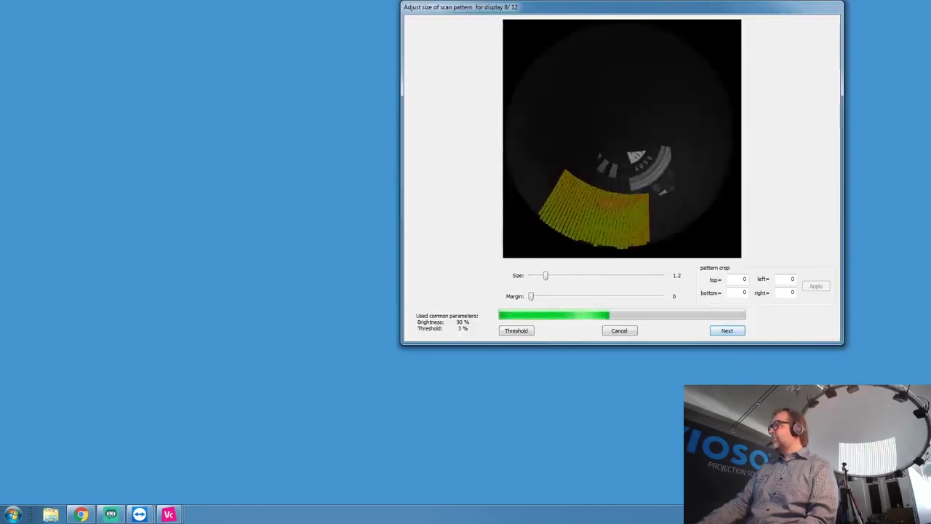
{"action": "left_click", "coordinate": [728, 333]}
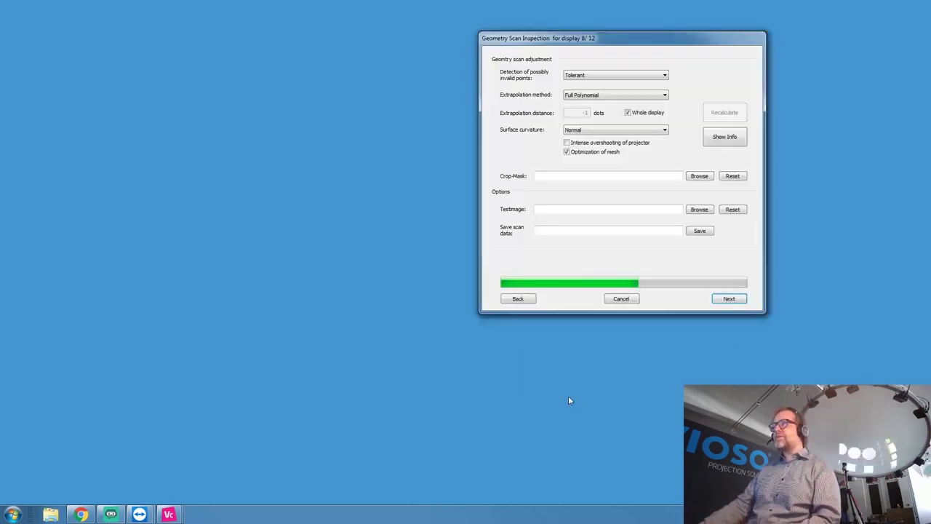
{"action": "left_click", "coordinate": [724, 137]}
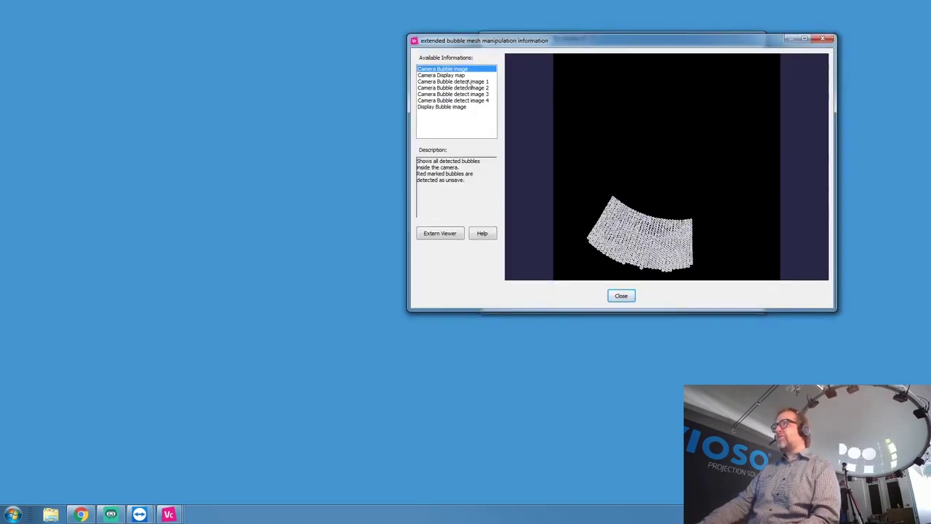
{"action": "left_click", "coordinate": [463, 76]}
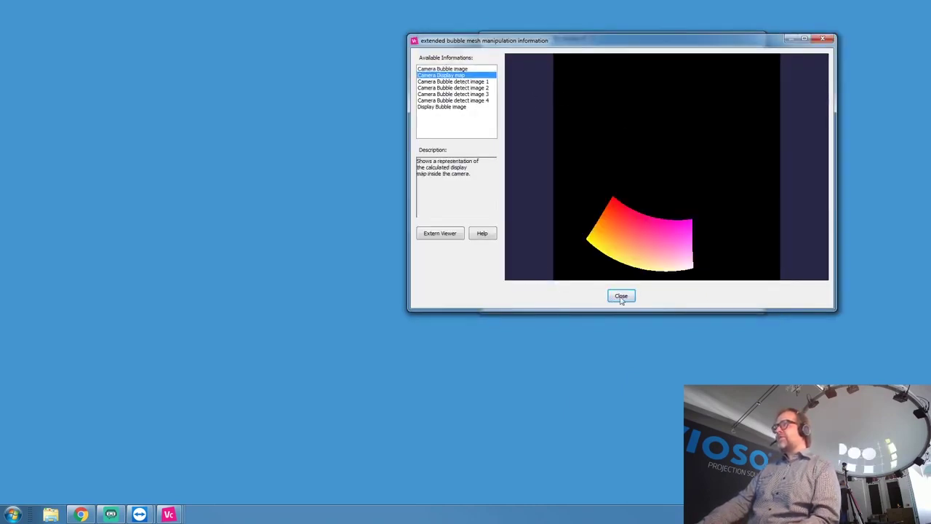
{"action": "left_click", "coordinate": [622, 296]}
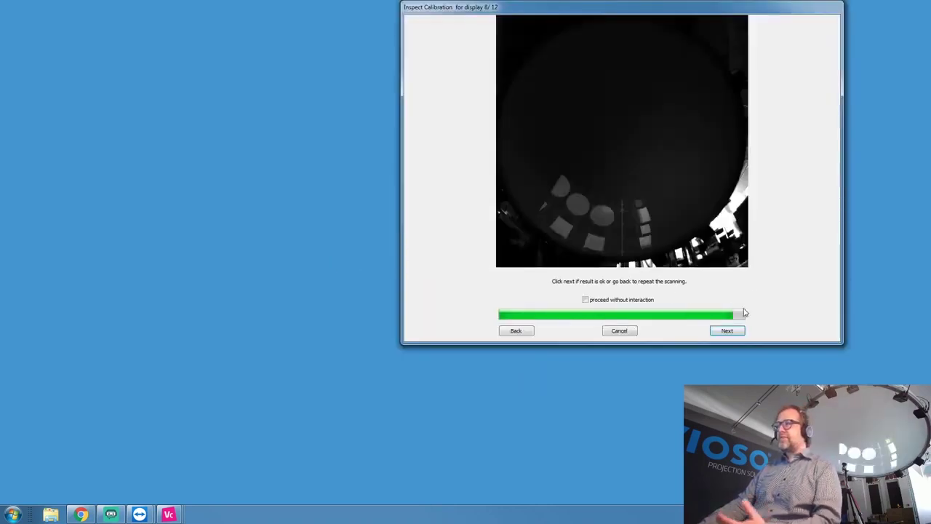
{"action": "left_click", "coordinate": [728, 331]}
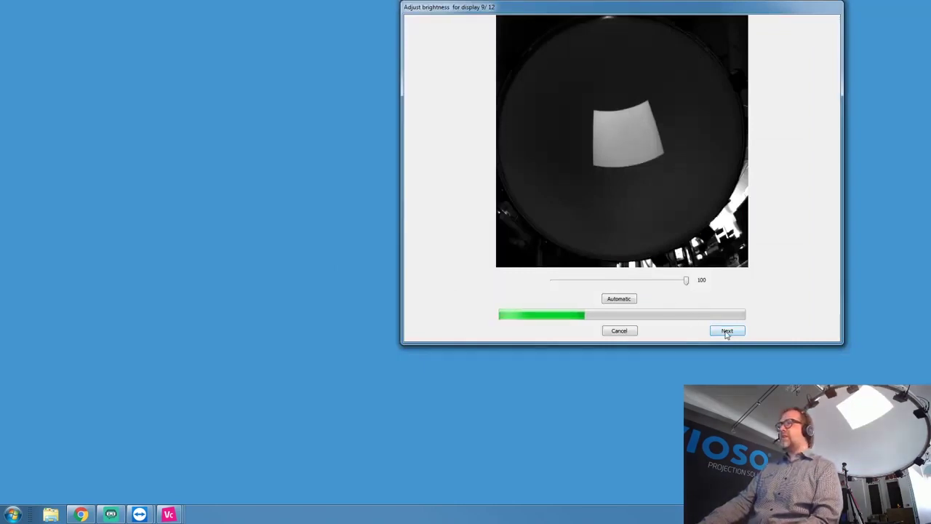
- Accept a brightness of 100 for display 9, set its noise filter threshold to 10, and scan it
{"action": "left_click", "coordinate": [726, 332]}
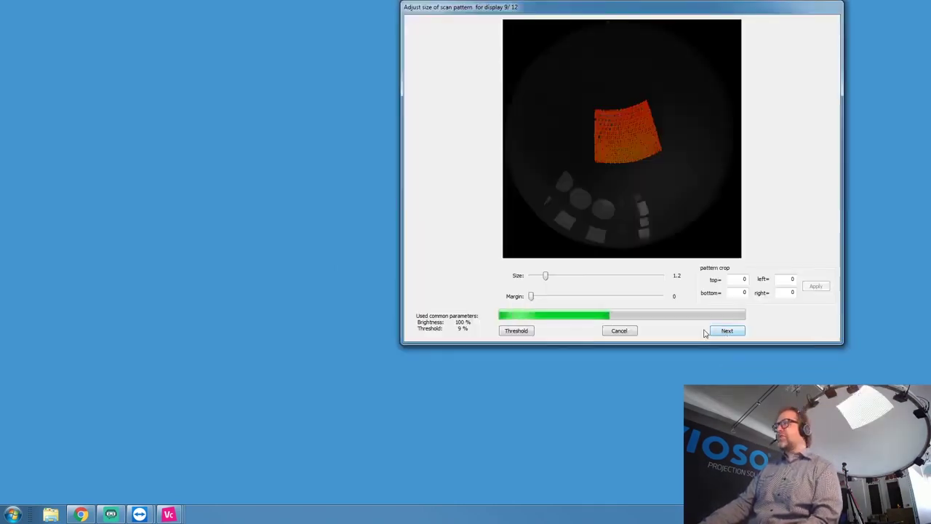
{"action": "left_click", "coordinate": [518, 330]}
{"action": "left_click_drag", "start_coordinate": [563, 281], "coordinate": [574, 282]}
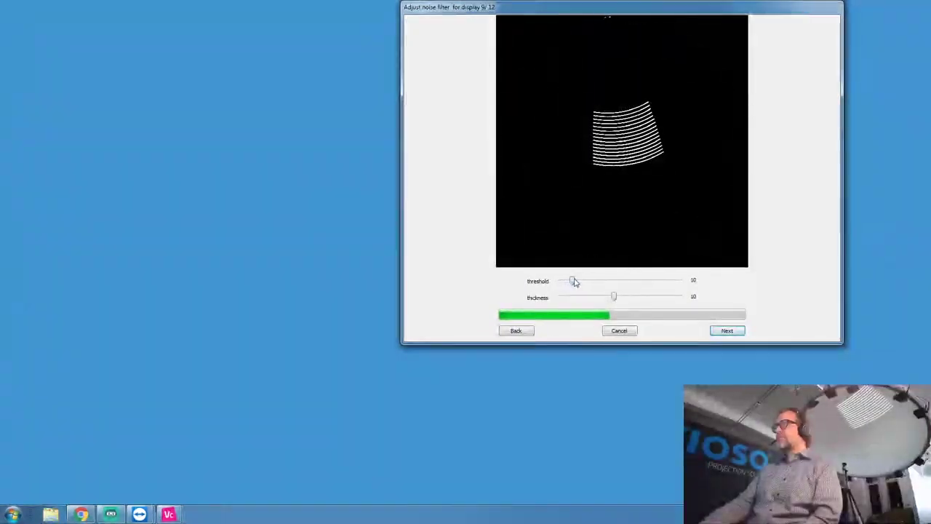
{"action": "left_click", "coordinate": [731, 334]}
{"action": "left_click", "coordinate": [726, 332]}
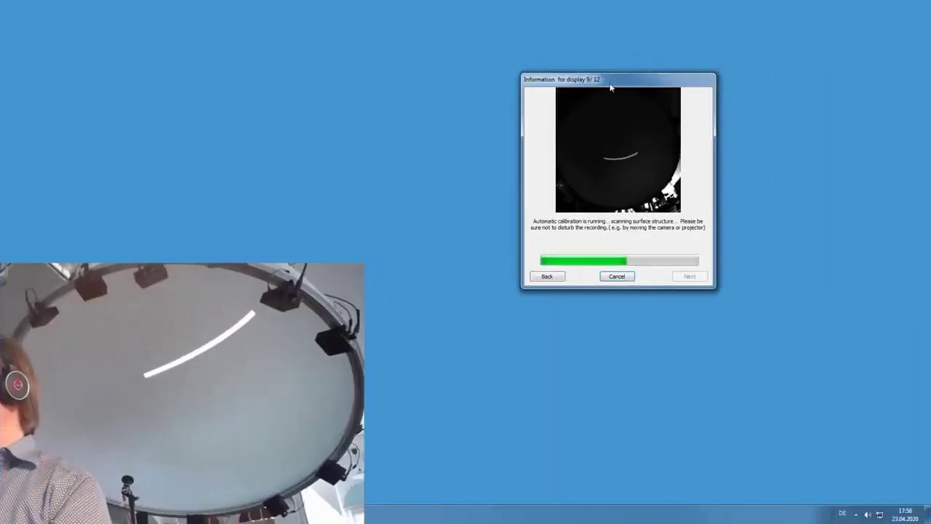
{"action": "left_click_drag", "start_coordinate": [611, 87], "coordinate": [595, 109]}
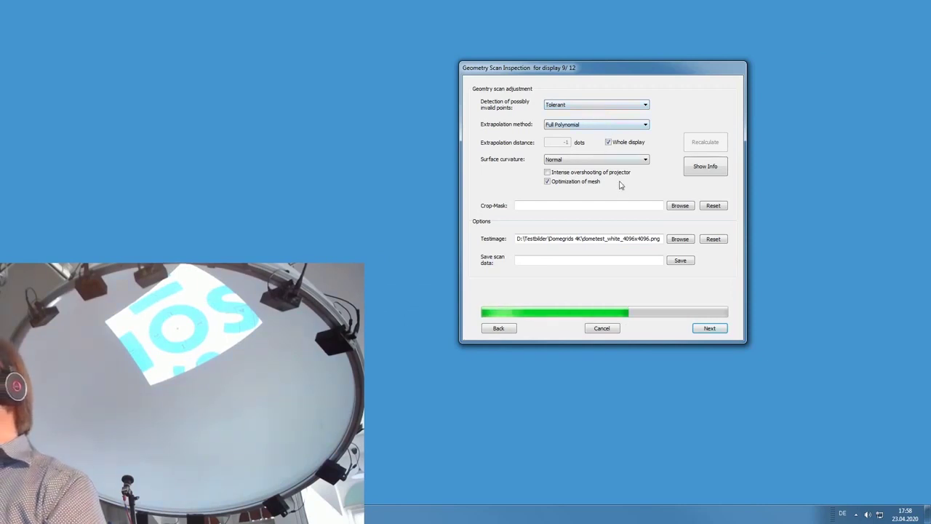
- Reset display 9's test image and examine its camera bubble image and bubble detect image 2
{"action": "left_click", "coordinate": [713, 239]}
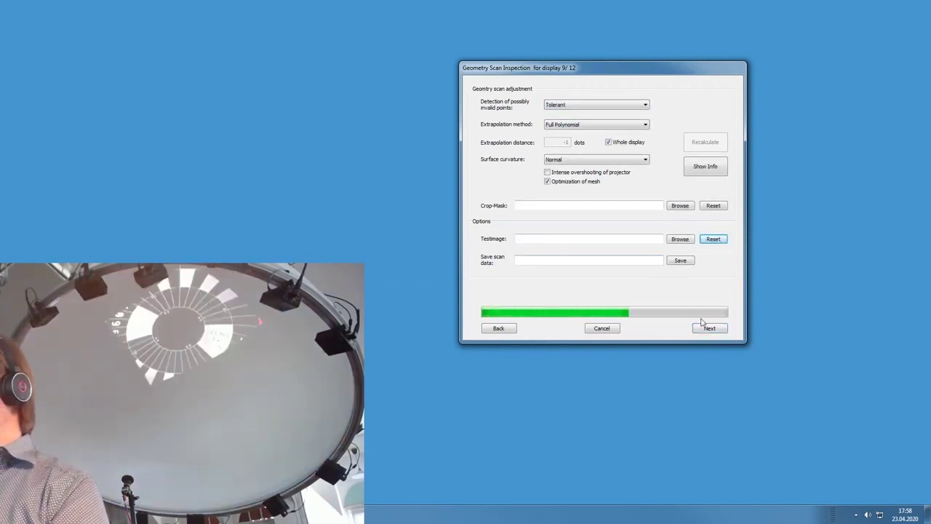
{"action": "left_click", "coordinate": [705, 165]}
{"action": "left_click_drag", "start_coordinate": [674, 83], "coordinate": [379, 67]}
{"action": "scroll", "coordinate": [372, 212], "scroll_direction": "up", "scroll_amount": 5}
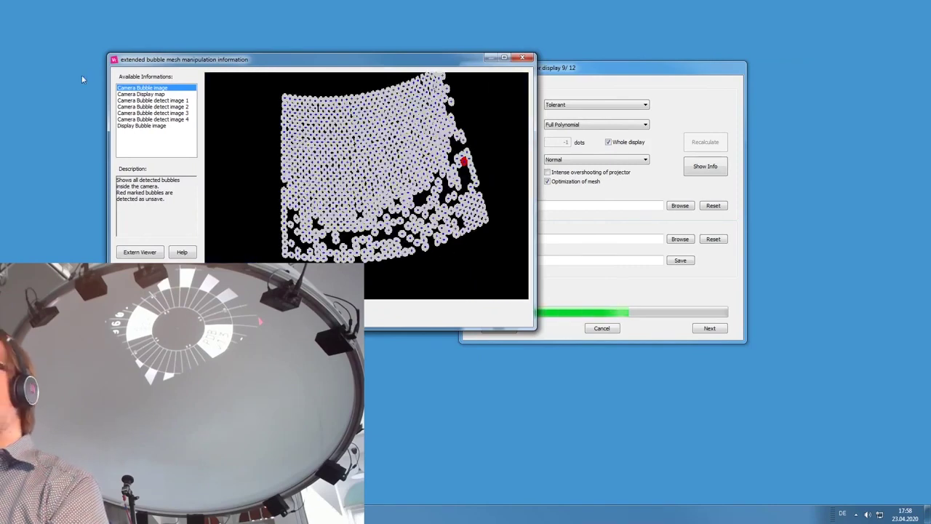
{"action": "left_click", "coordinate": [157, 107]}
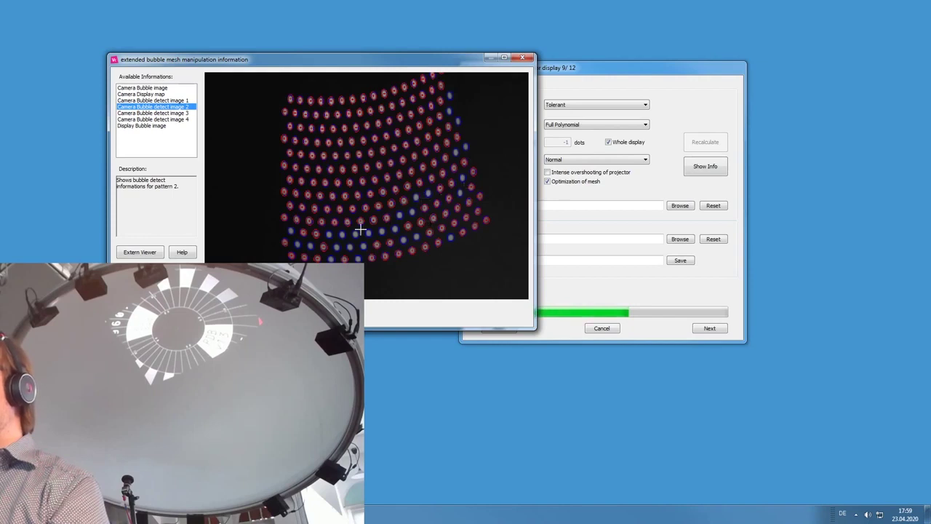
{"action": "left_click_drag", "start_coordinate": [316, 62], "coordinate": [280, 43]}
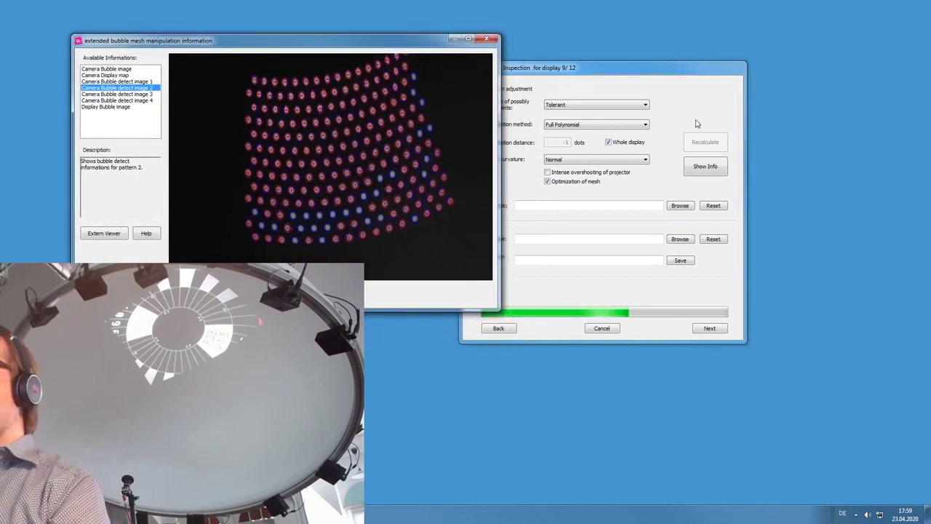
{"action": "left_click", "coordinate": [486, 38]}
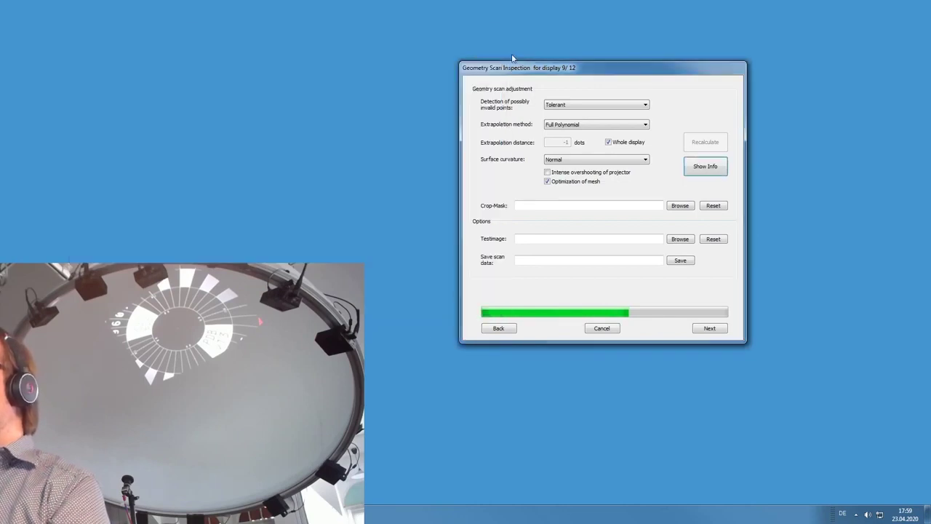
- Open display 9's scan images in the external image viewer and place it beside the geometry inspection
{"action": "left_click", "coordinate": [708, 173]}
{"action": "left_click", "coordinate": [417, 263]}
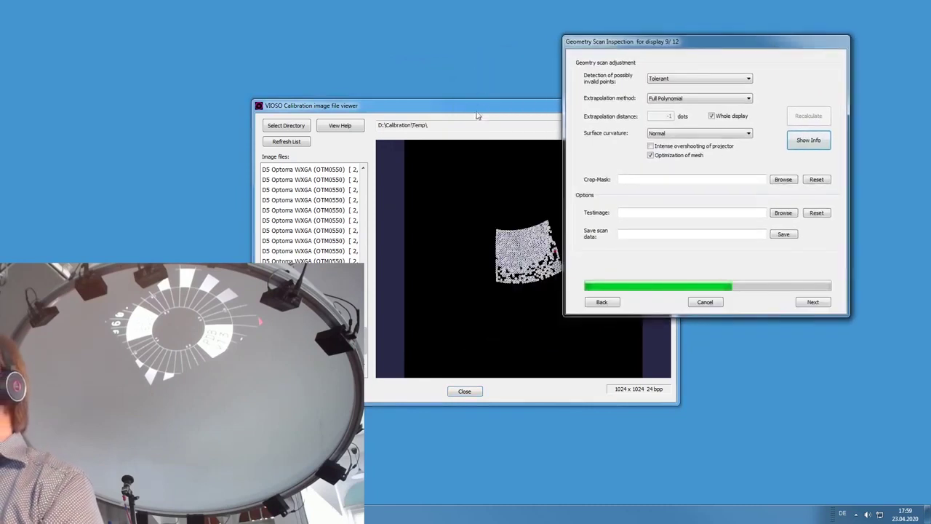
{"action": "left_click_drag", "start_coordinate": [480, 114], "coordinate": [363, 58]}
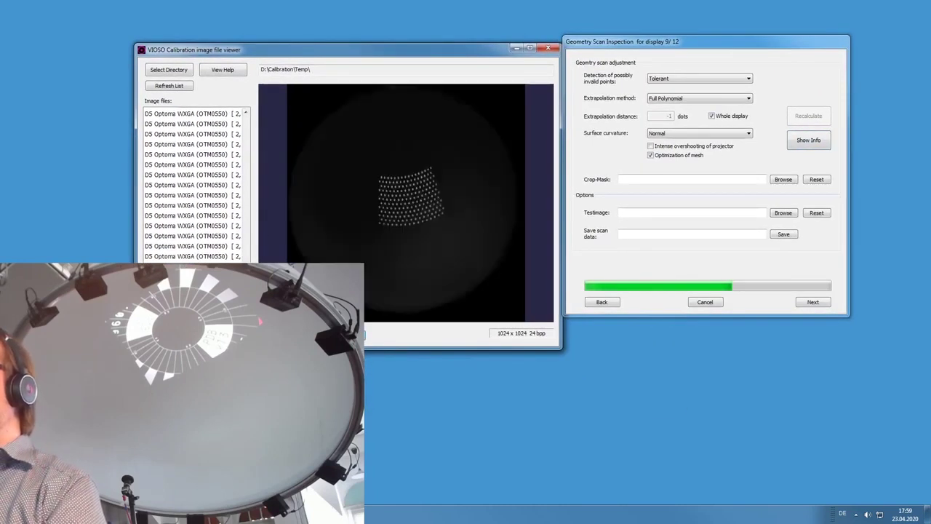
- Look through display 9's scan images in the image viewer, from the dot pattern captures back to the 1280 x 800 camera image
{"action": "key", "text": "Up"}
{"action": "key", "text": "Up"}
{"action": "key", "text": "Up"}
{"action": "key", "text": "Up"}
{"action": "key", "text": "Up"}
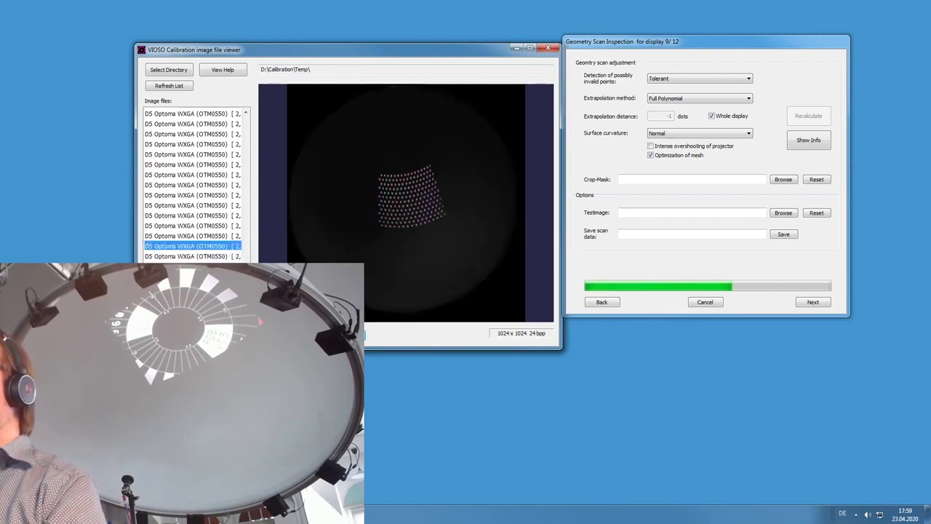
{"action": "key", "text": "Up"}
{"action": "key", "text": "Up"}
{"action": "key", "text": "Up"}
{"action": "key", "text": "Up"}
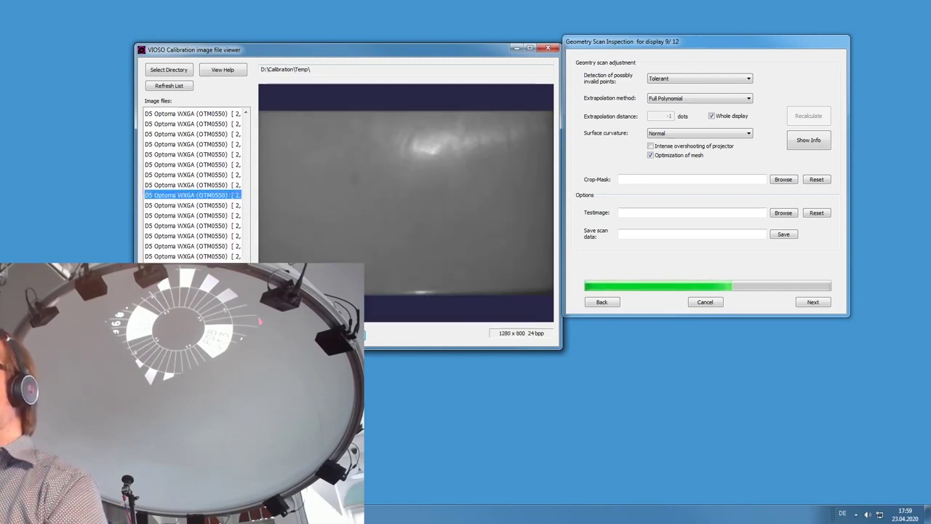
- Examine display 9's dot detection image close up to check which dots were recognised
{"action": "key", "text": "Down"}
{"action": "key", "text": "Down"}
{"action": "key", "text": "Down"}
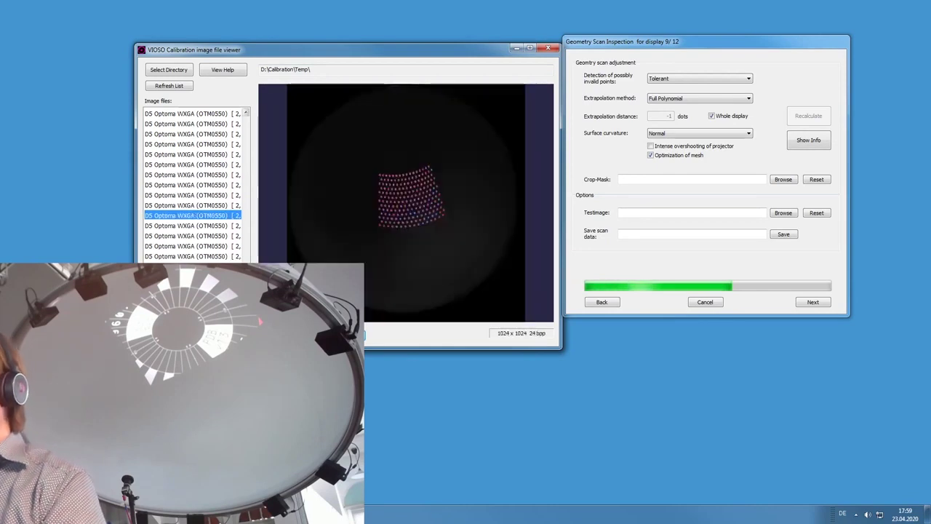
{"action": "key", "text": "Right"}
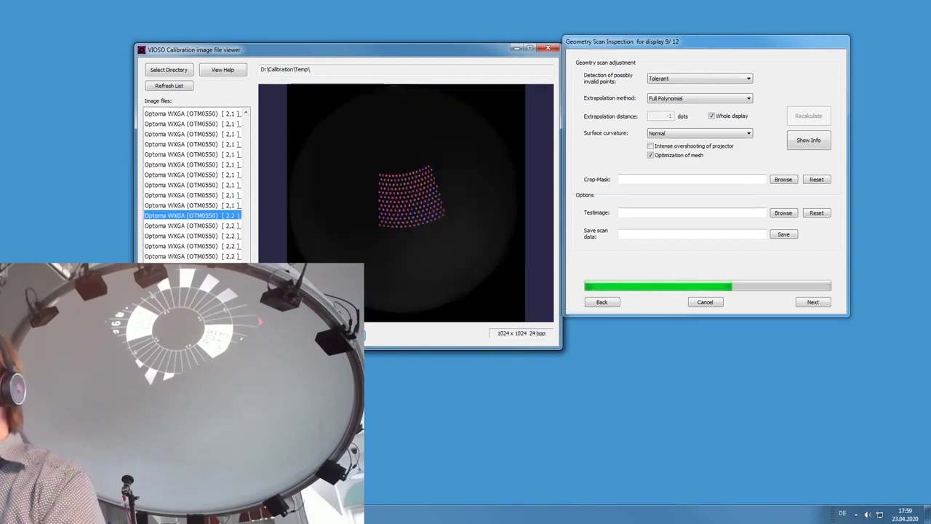
{"action": "key", "text": "Left"}
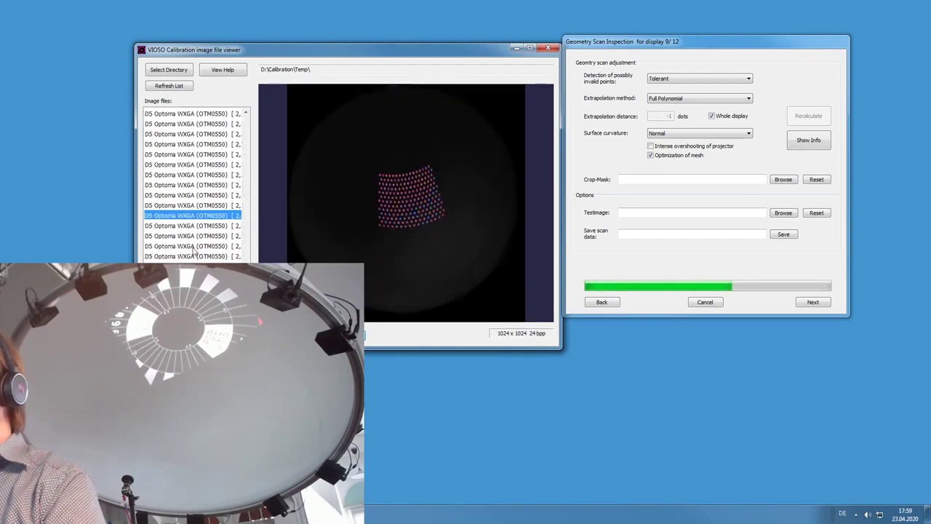
{"action": "scroll", "coordinate": [402, 192], "scroll_direction": "up", "scroll_amount": 4}
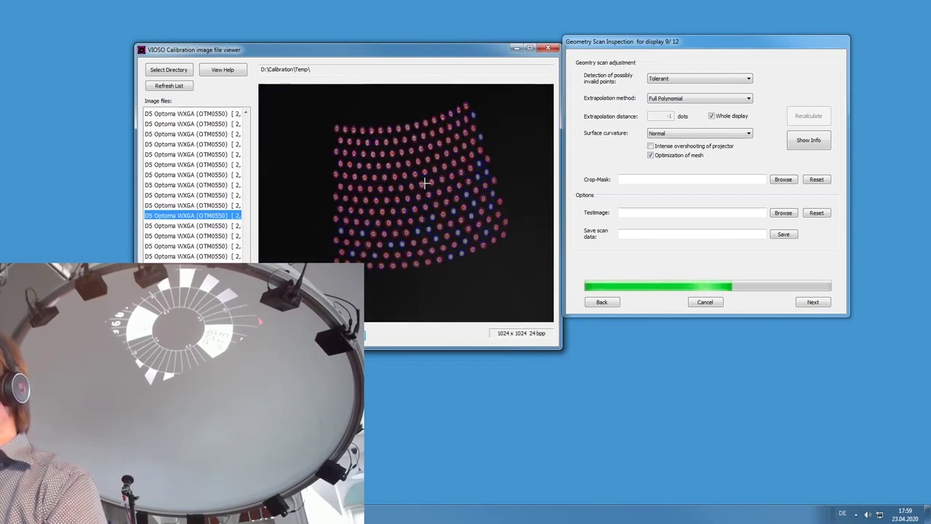
- Compare display 9's remaining dot detection images with the combined camera bubble image
{"action": "key", "text": "Down"}
{"action": "key", "text": "Down"}
{"action": "key", "text": "Down"}
{"action": "key", "text": "Down"}
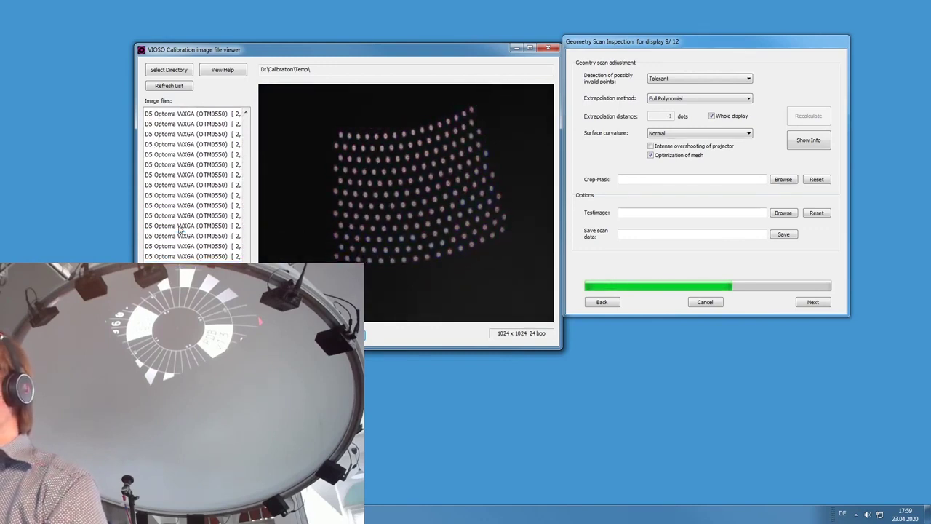
{"action": "key", "text": "Down"}
{"action": "key", "text": "Down"}
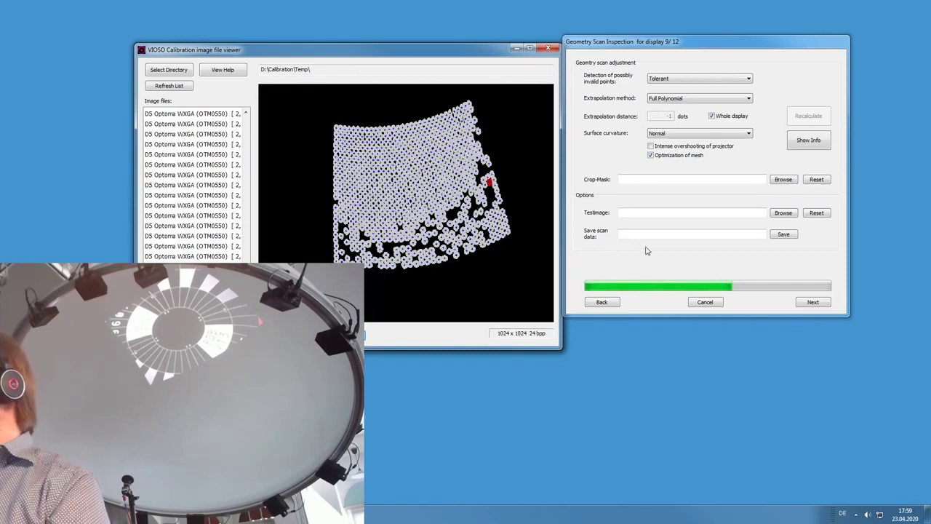
- Load domemaster-vioso_4096x4096.png as test image and recalculate display 9 with whole-display extrapolation off and a distance of 0 dots
{"action": "left_click", "coordinate": [784, 213]}
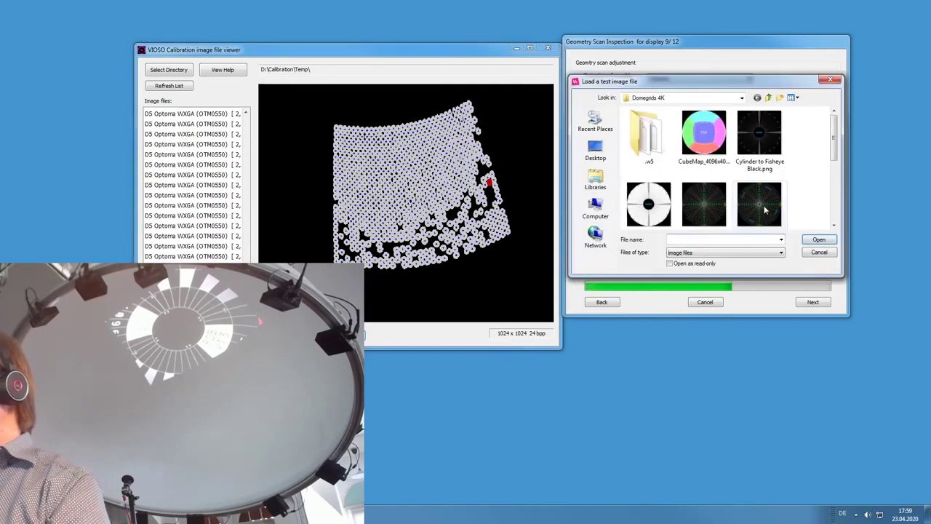
{"action": "double_click", "coordinate": [762, 208]}
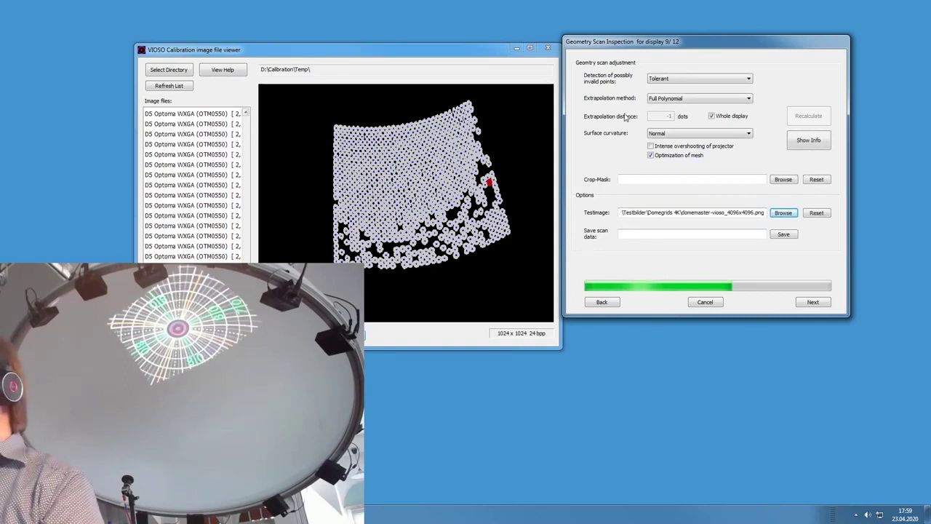
{"action": "left_click", "coordinate": [734, 116]}
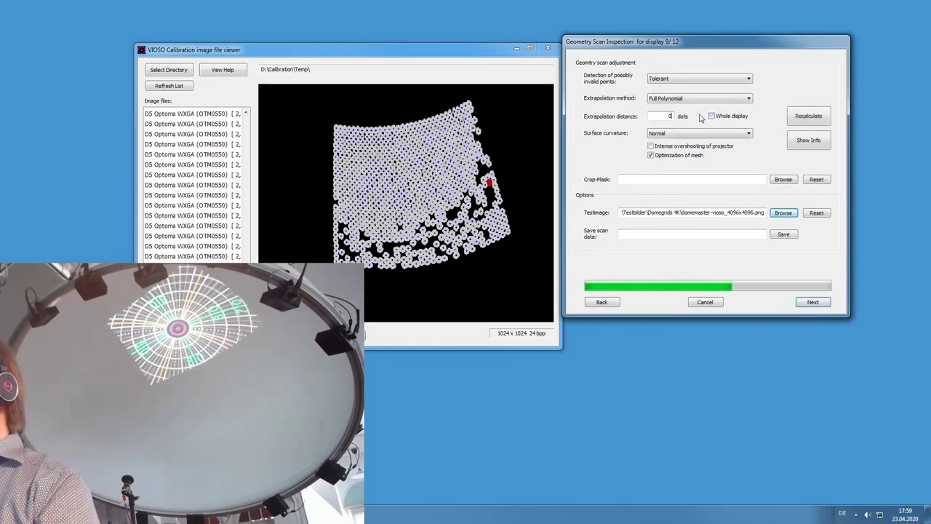
{"action": "left_click", "coordinate": [817, 117]}
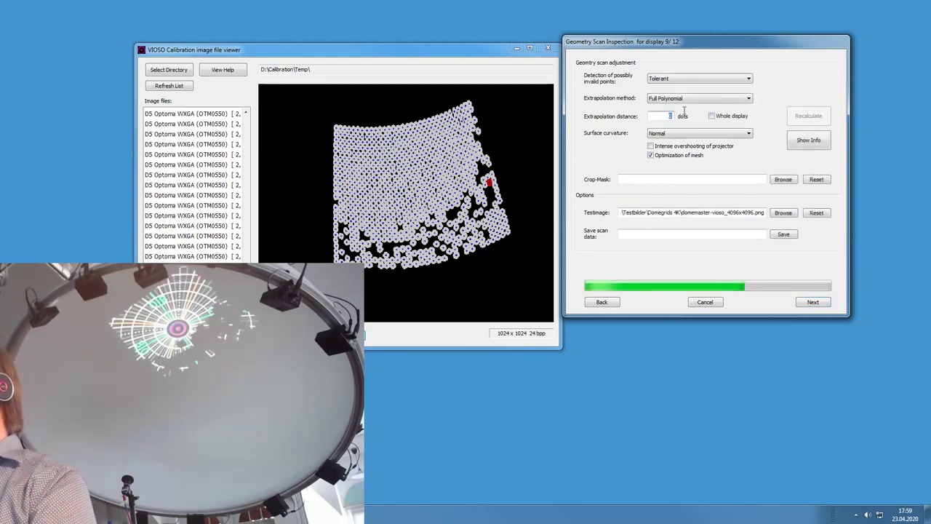
- Recalculate display 9 with extrapolation distances of 1 and 0 dots for comparison, settle on 1 dot, and accept its calibration result
{"action": "left_click", "coordinate": [805, 118]}
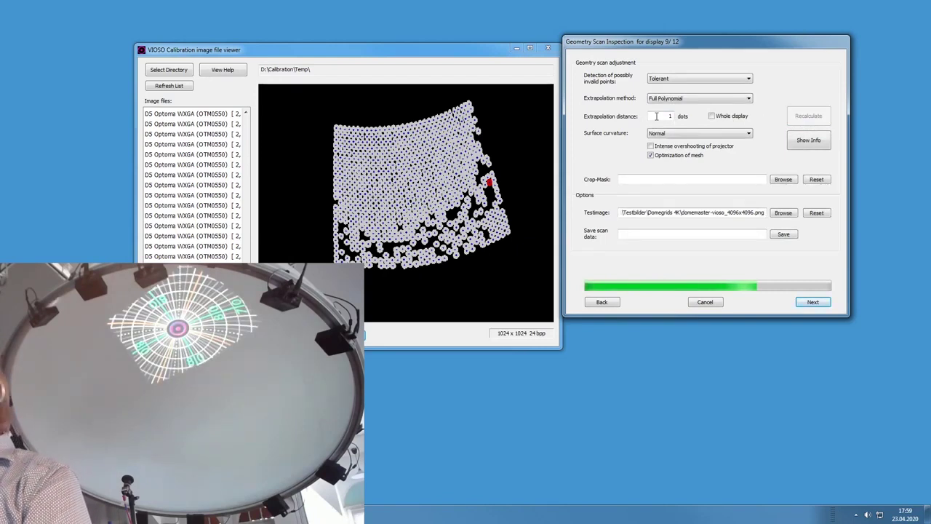
{"action": "scroll", "coordinate": [656, 116], "scroll_direction": "down", "scroll_amount": 1}
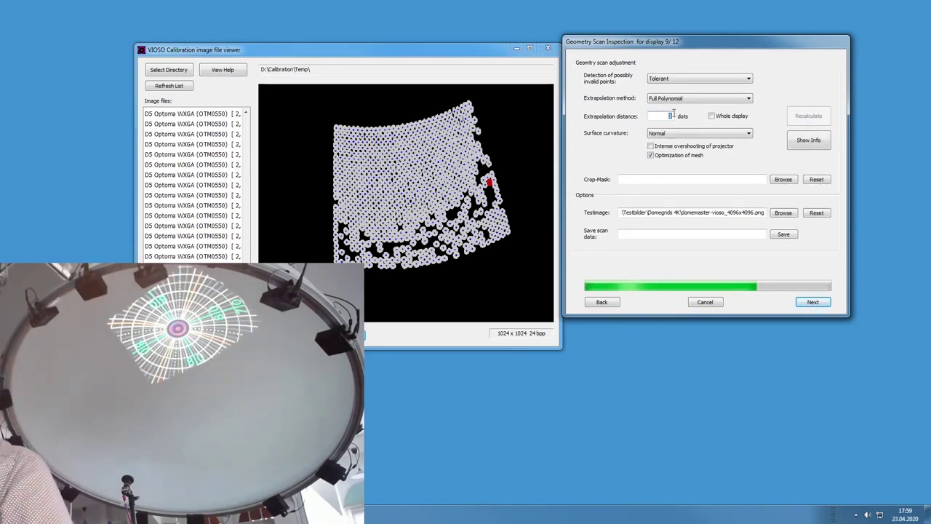
{"action": "left_click", "coordinate": [805, 118]}
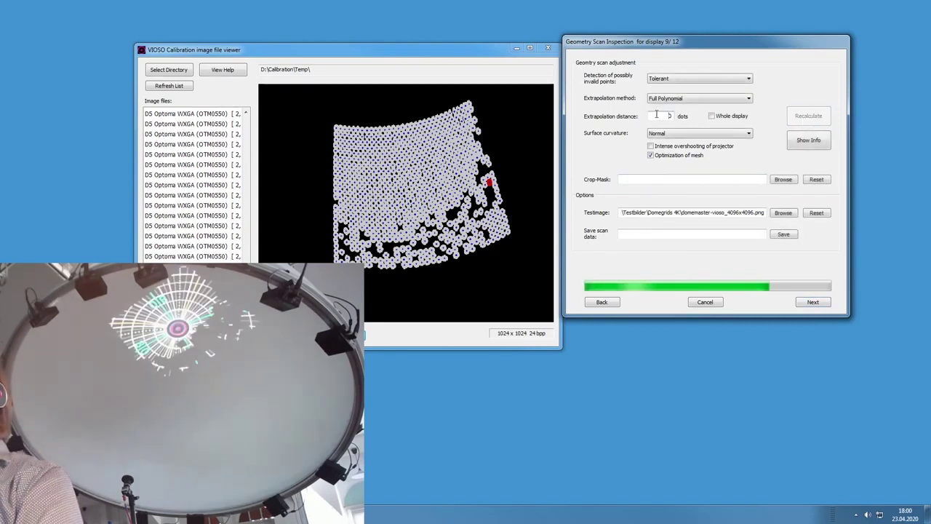
{"action": "scroll", "coordinate": [659, 116], "scroll_direction": "up", "scroll_amount": 1}
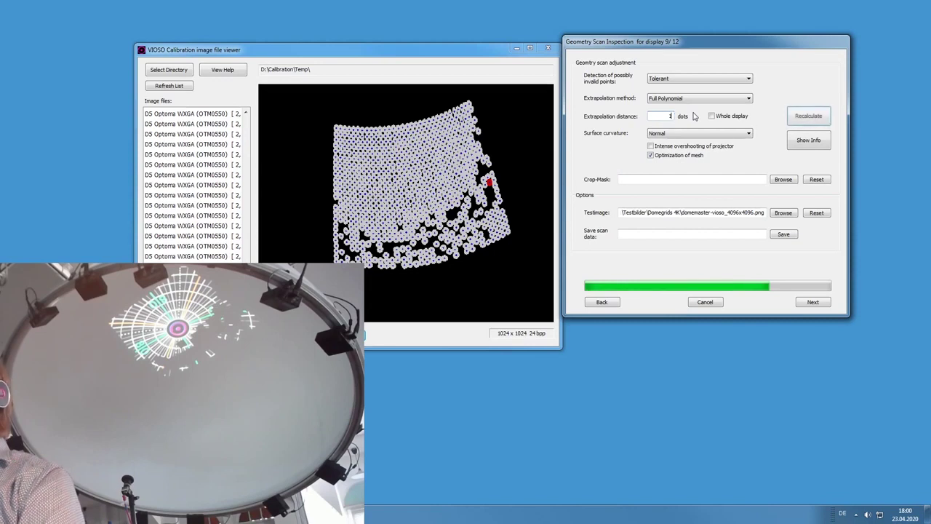
{"action": "left_click", "coordinate": [803, 118]}
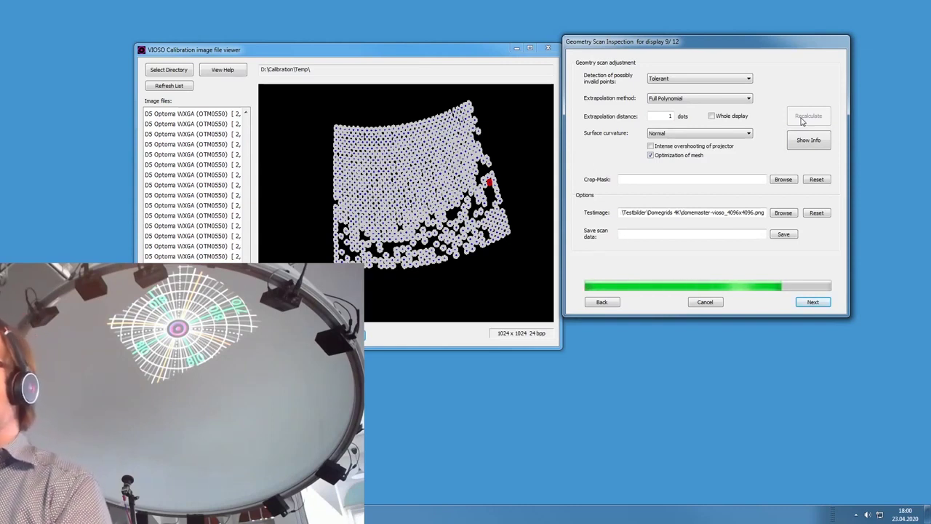
{"action": "left_click", "coordinate": [815, 302]}
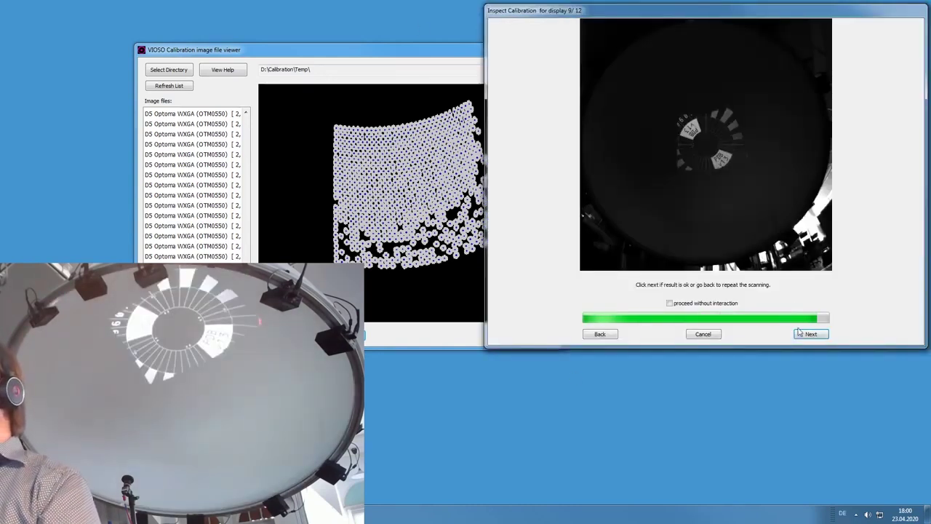
{"action": "left_click", "coordinate": [806, 334]}
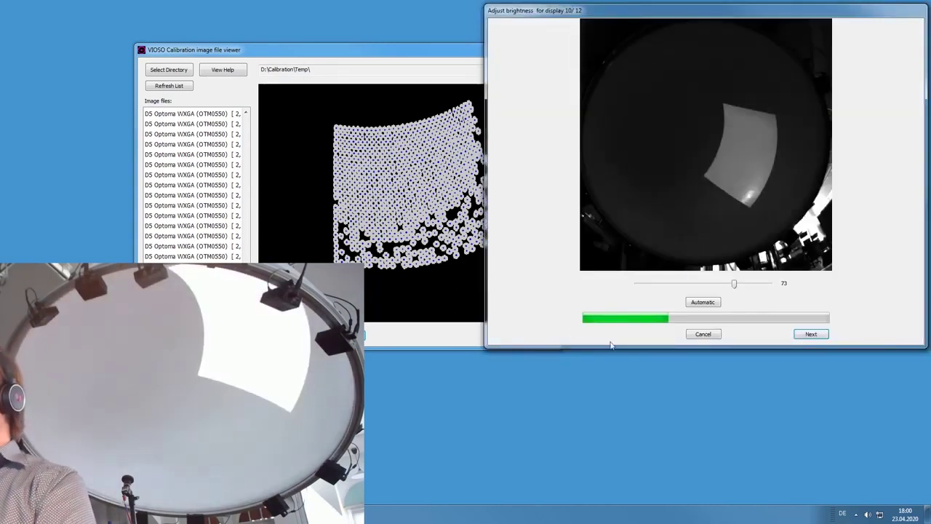
- Accept the brightness for display 10 and close the calibration image viewer
{"action": "left_click", "coordinate": [812, 334]}
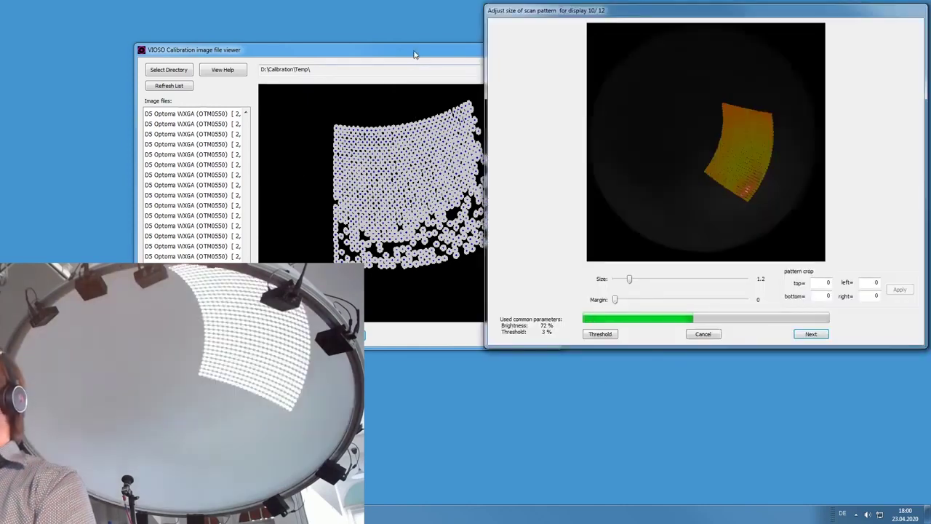
{"action": "left_click_drag", "start_coordinate": [412, 51], "coordinate": [229, 56]}
{"action": "left_click", "coordinate": [366, 54]}
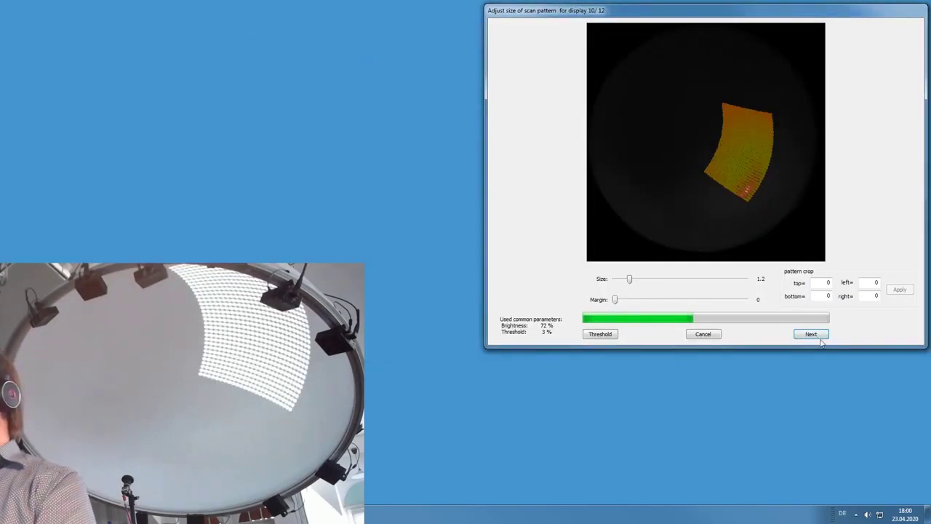
- Set display 10's noise filter threshold to 4 and scan the display
{"action": "left_click", "coordinate": [601, 335]}
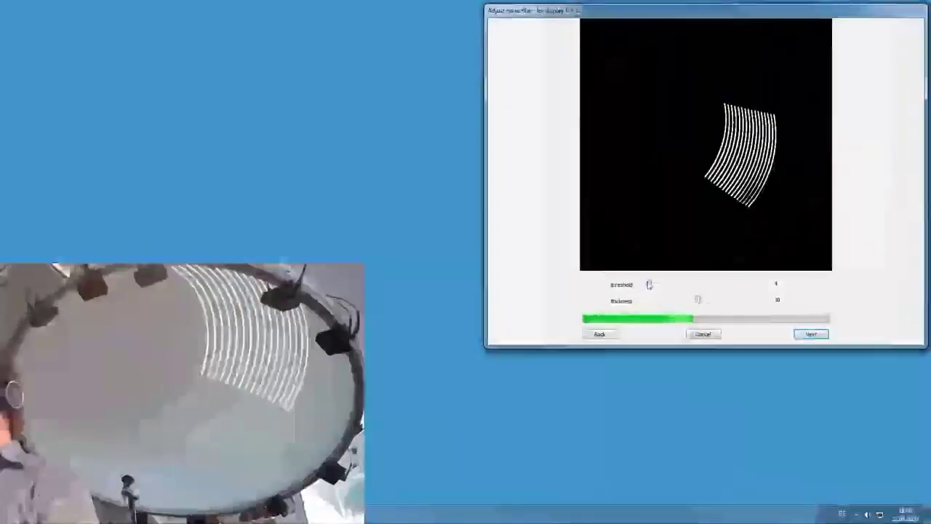
{"action": "left_click", "coordinate": [812, 335]}
{"action": "left_click", "coordinate": [813, 335]}
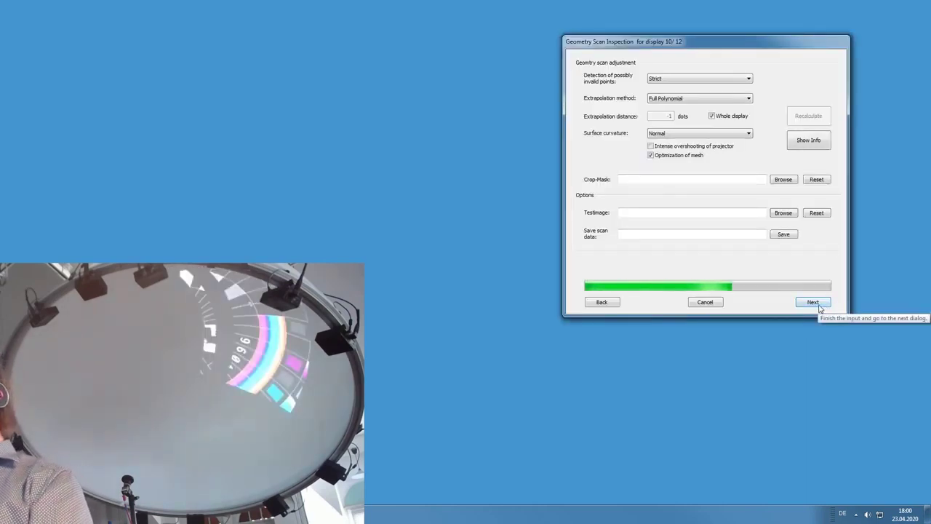
- Check display 10's calibration result, go back, and repeat its scan
{"action": "left_click", "coordinate": [813, 302]}
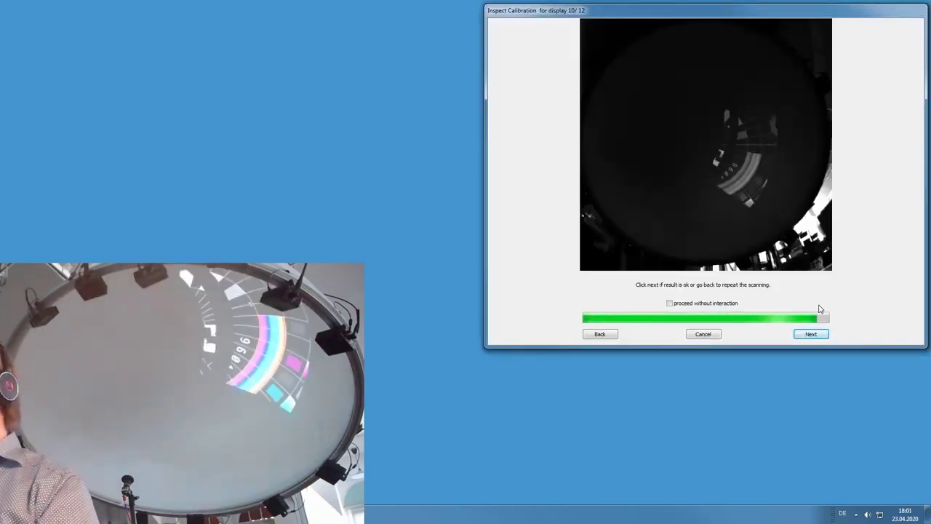
{"action": "left_click", "coordinate": [802, 335]}
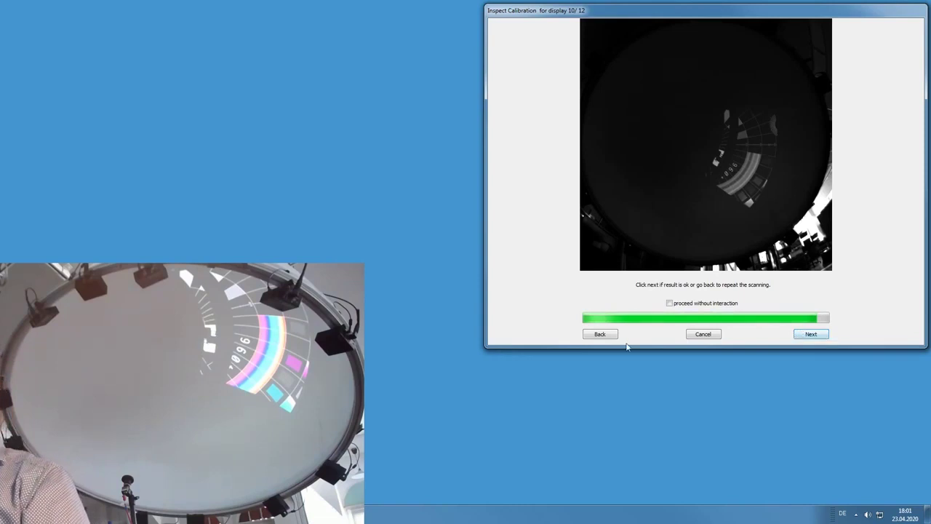
{"action": "left_click", "coordinate": [811, 335]}
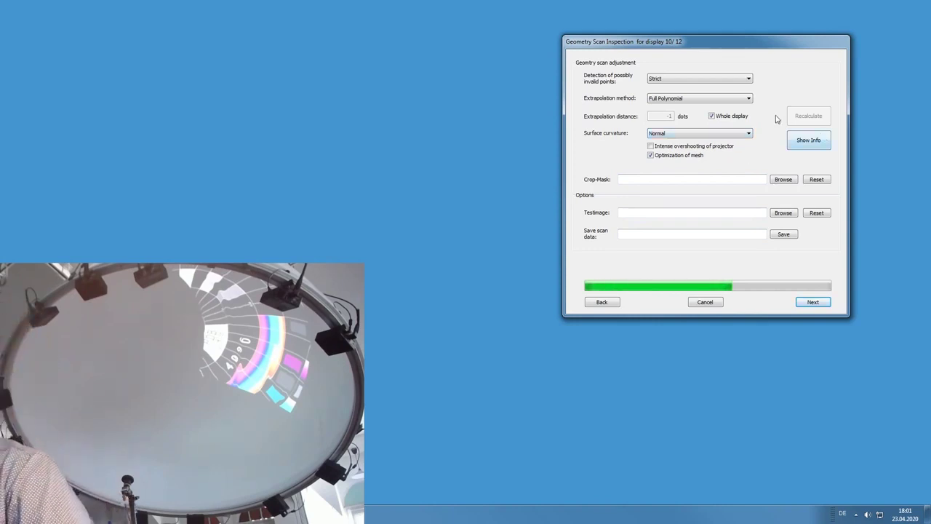
- Set display 10's detection of possibly invalid points to Fair and recalculate the geometry
{"action": "left_click", "coordinate": [711, 78]}
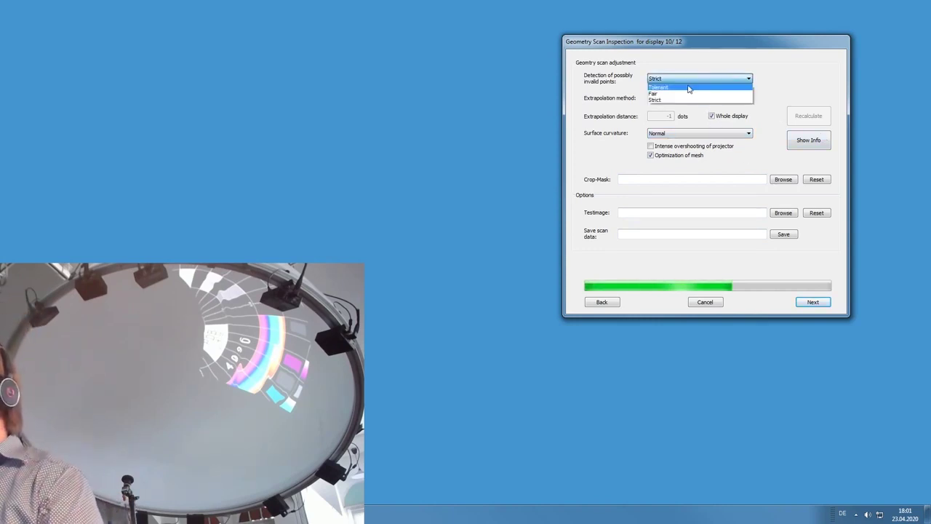
{"action": "left_click", "coordinate": [684, 94]}
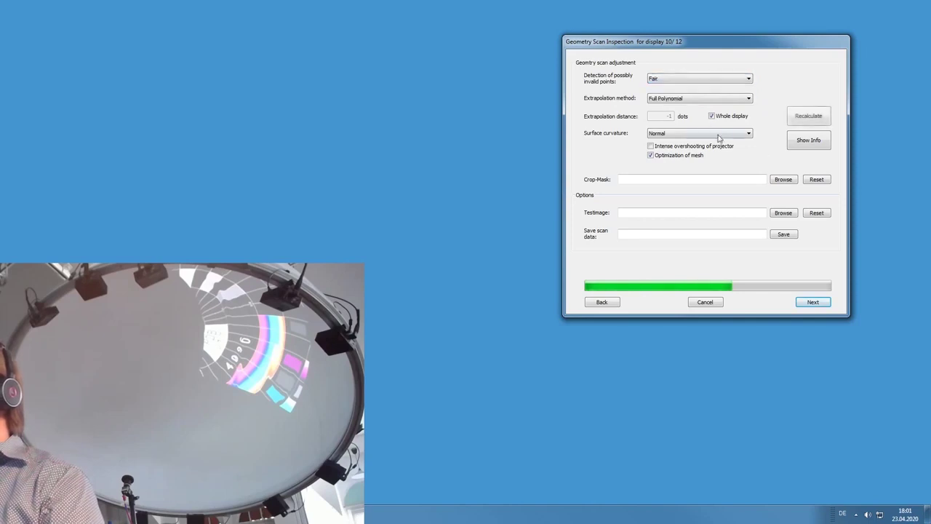
{"action": "left_click", "coordinate": [816, 119]}
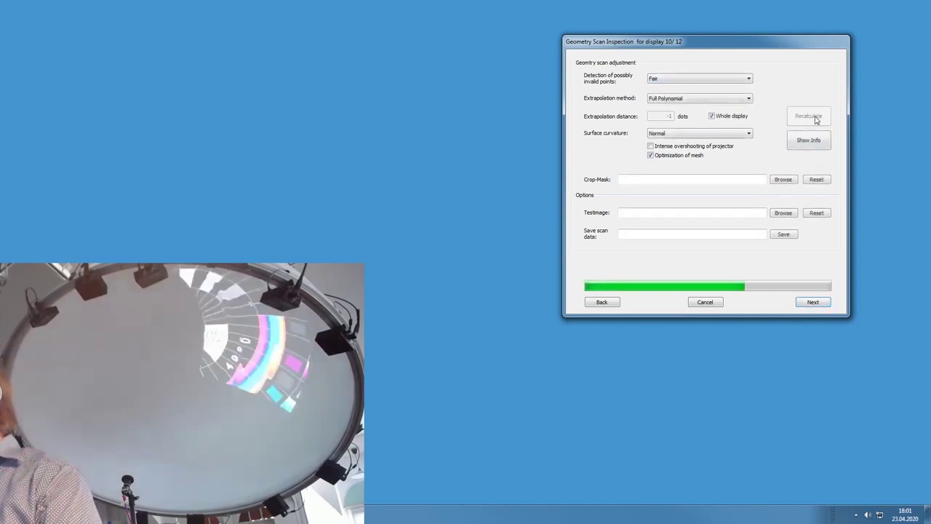
- Inspect display 10's camera bubble image and camera display map
{"action": "left_click", "coordinate": [809, 139]}
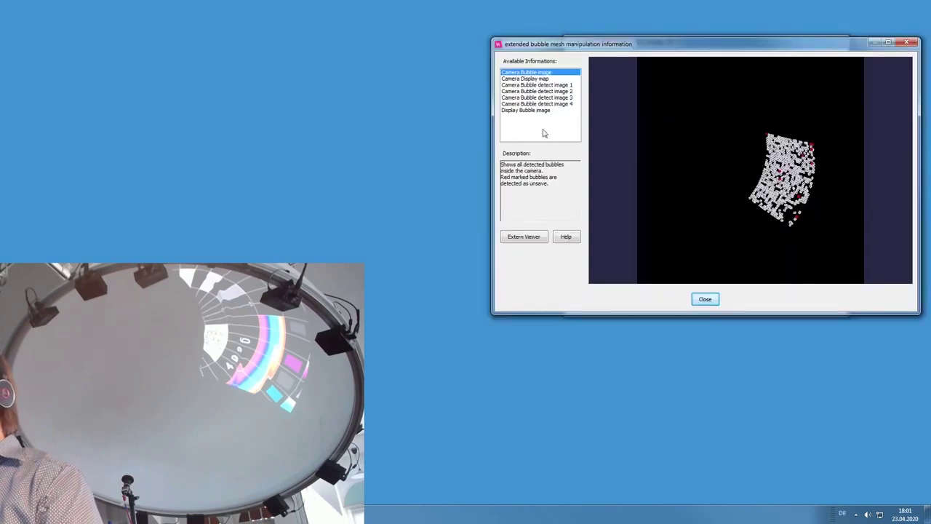
{"action": "left_click", "coordinate": [540, 78]}
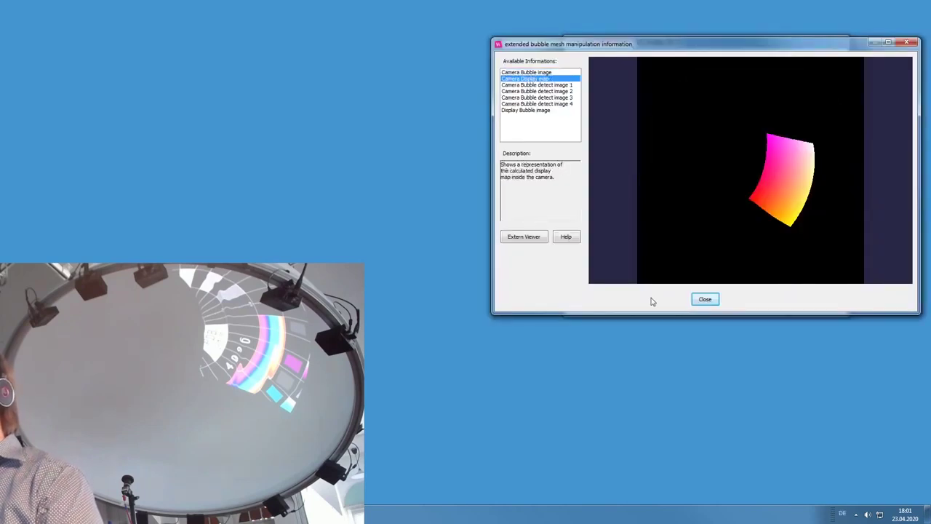
{"action": "left_click", "coordinate": [705, 300]}
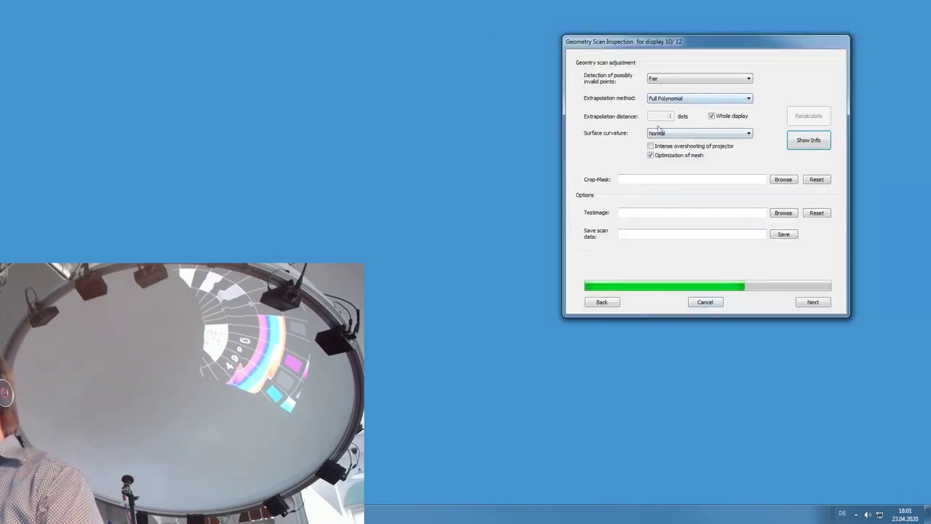
- Recalculate display 10 without whole-display extrapolation at a distance of 1 dot, and go back to its scan pattern adjustment
{"action": "left_click", "coordinate": [712, 116]}
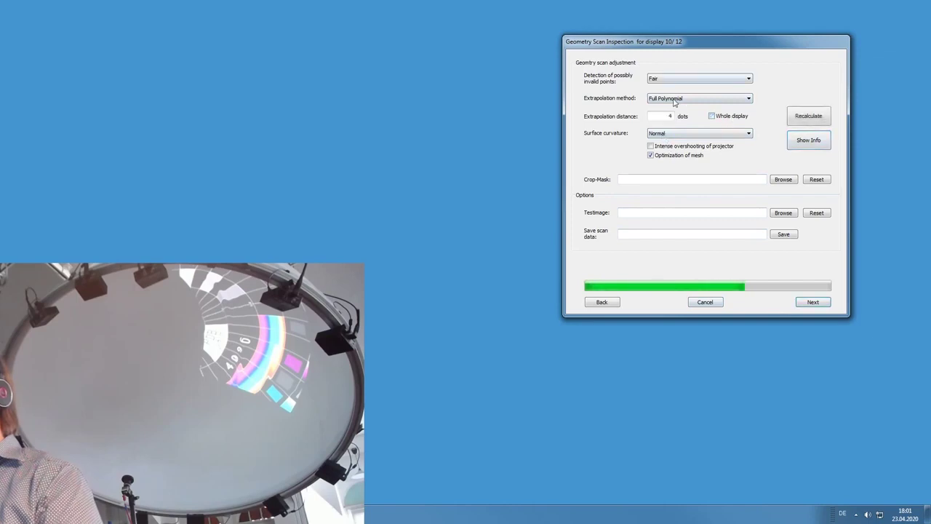
{"action": "left_click", "coordinate": [815, 117]}
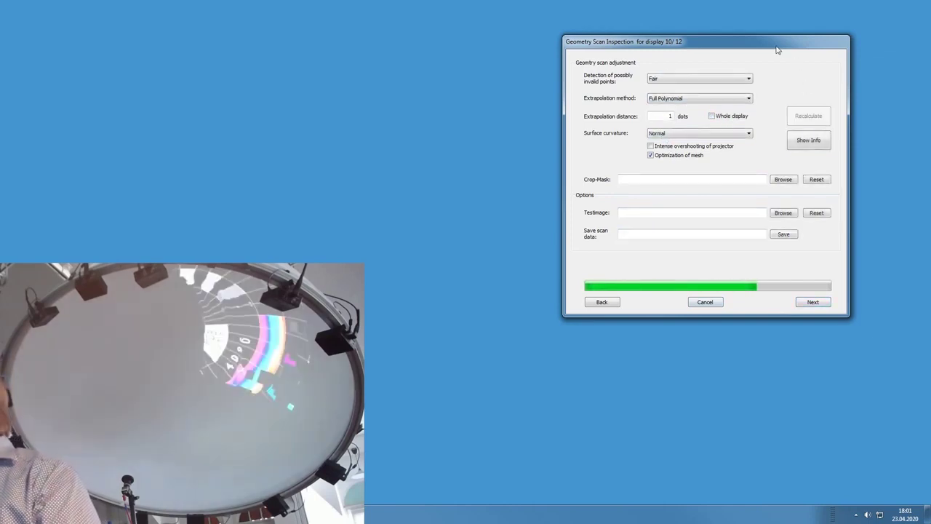
{"action": "left_click_drag", "start_coordinate": [777, 49], "coordinate": [637, 54]}
{"action": "left_click", "coordinate": [462, 306]}
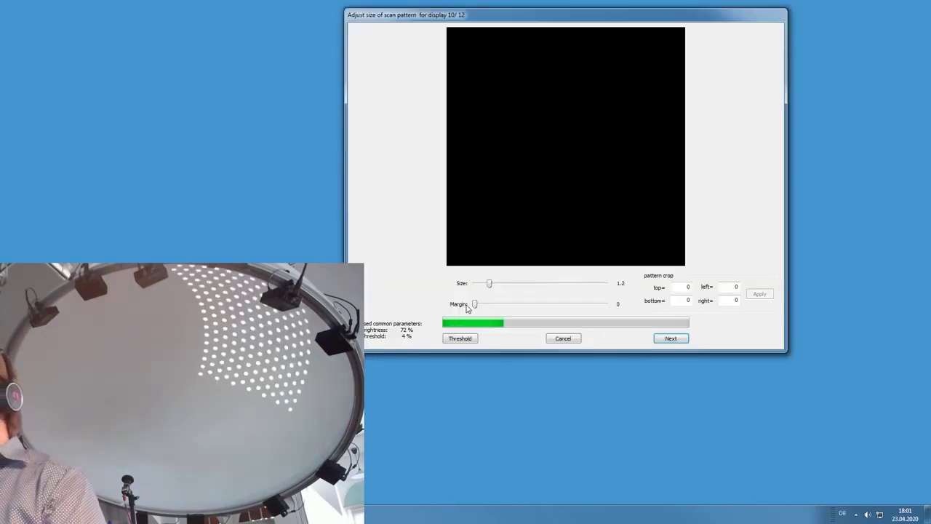
- Raise display 10's noise threshold to 5, scan it at pattern size 1.2, and go back to its scan pattern adjustment
{"action": "left_click", "coordinate": [460, 339]}
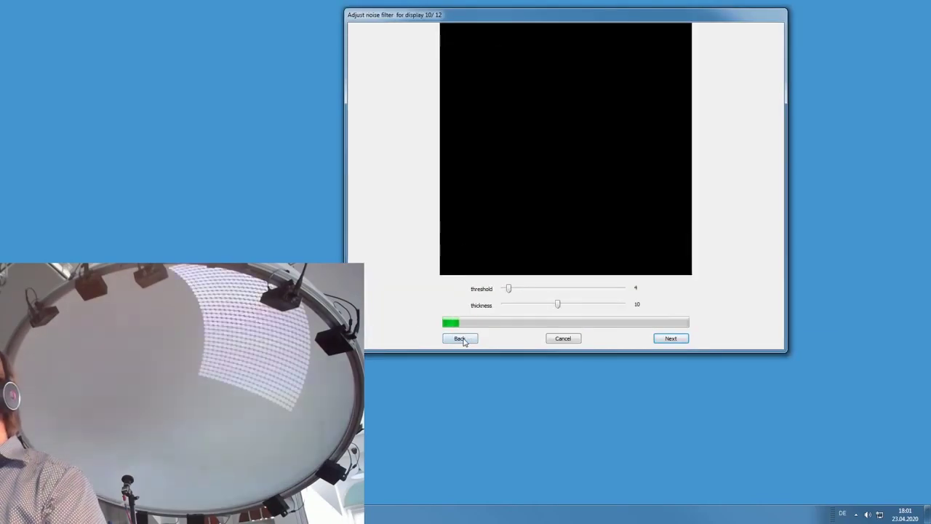
{"action": "left_click_drag", "start_coordinate": [506, 292], "coordinate": [512, 294]}
{"action": "left_click", "coordinate": [669, 339]}
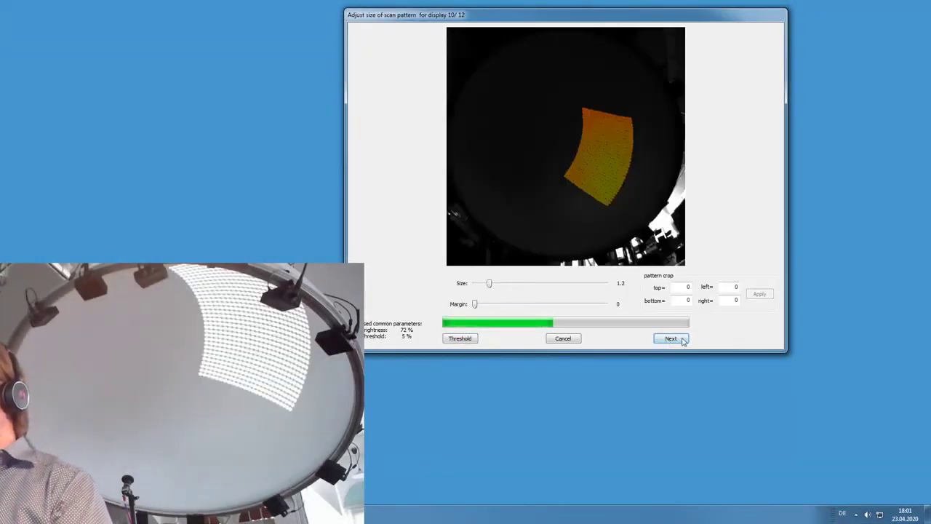
{"action": "left_click", "coordinate": [671, 338]}
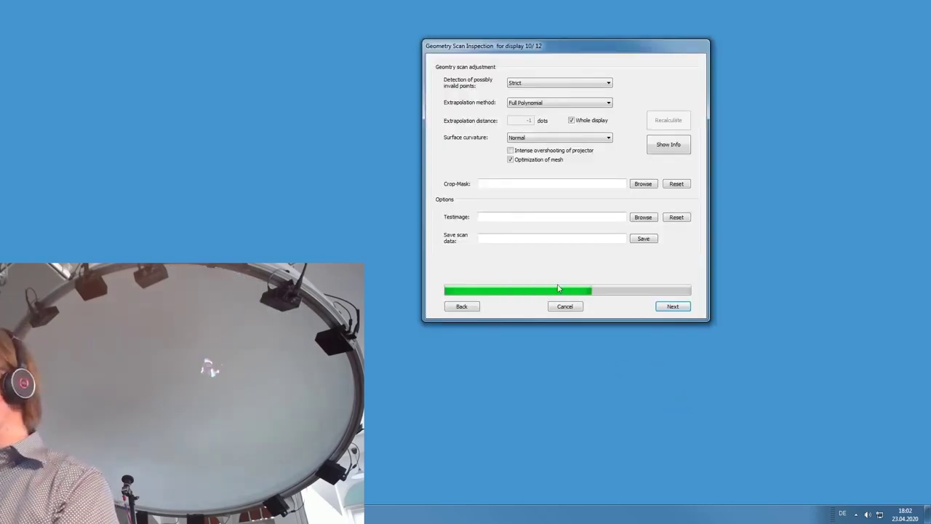
{"action": "left_click", "coordinate": [462, 307]}
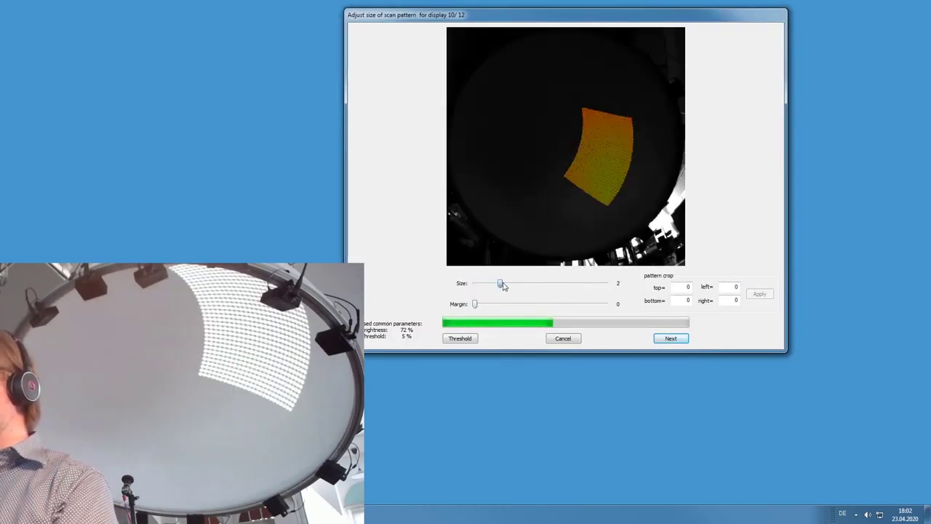
- Set display 10's noise threshold to 4 and scan pattern size to 2.3, and rescan it
{"action": "left_click", "coordinate": [502, 284]}
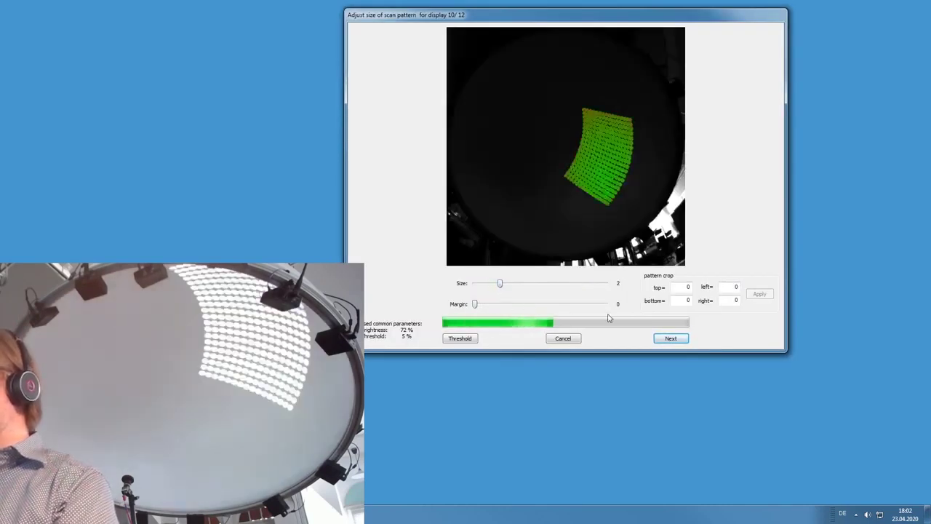
{"action": "left_click", "coordinate": [461, 340]}
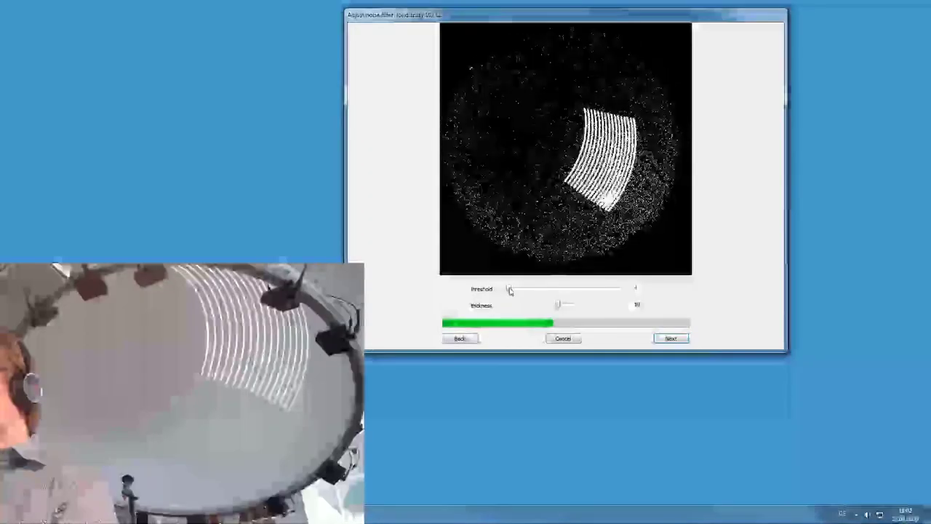
{"action": "left_click", "coordinate": [671, 338]}
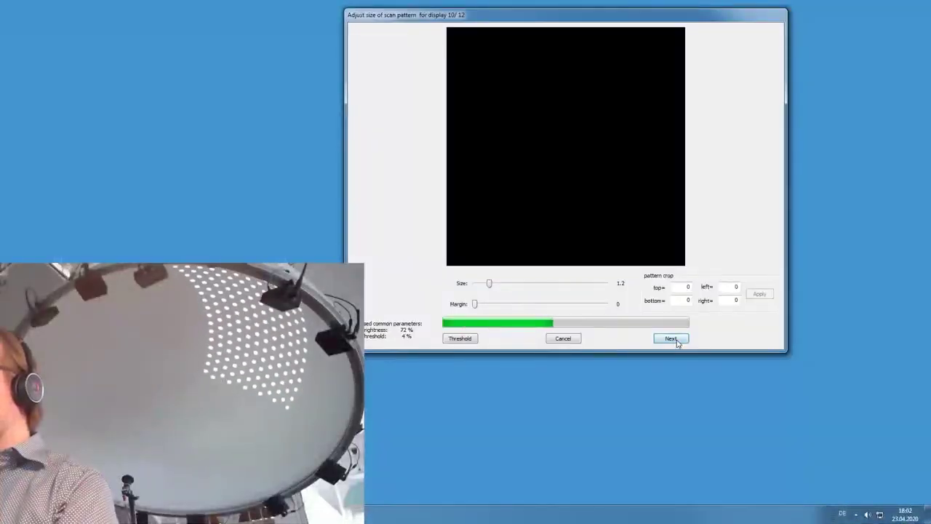
{"action": "left_click", "coordinate": [496, 289]}
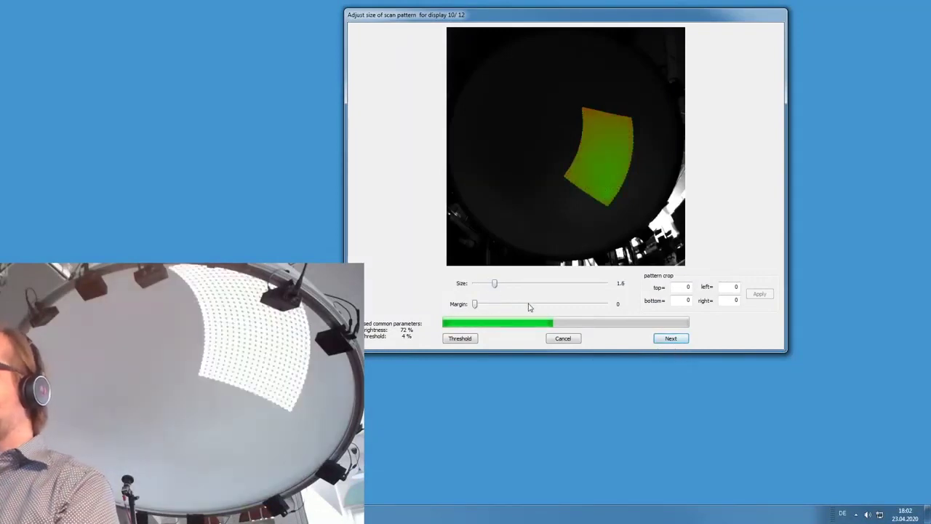
{"action": "left_click_drag", "start_coordinate": [501, 286], "coordinate": [504, 284]}
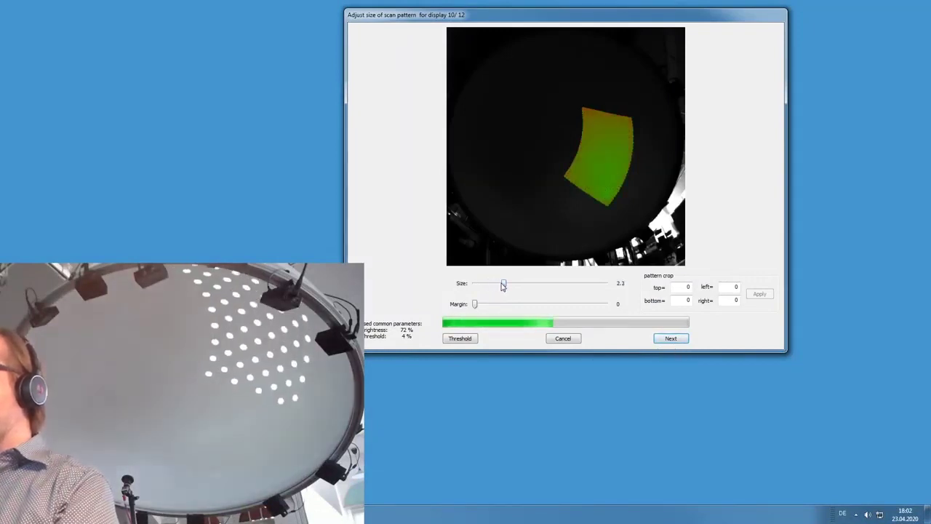
{"action": "left_click", "coordinate": [671, 338]}
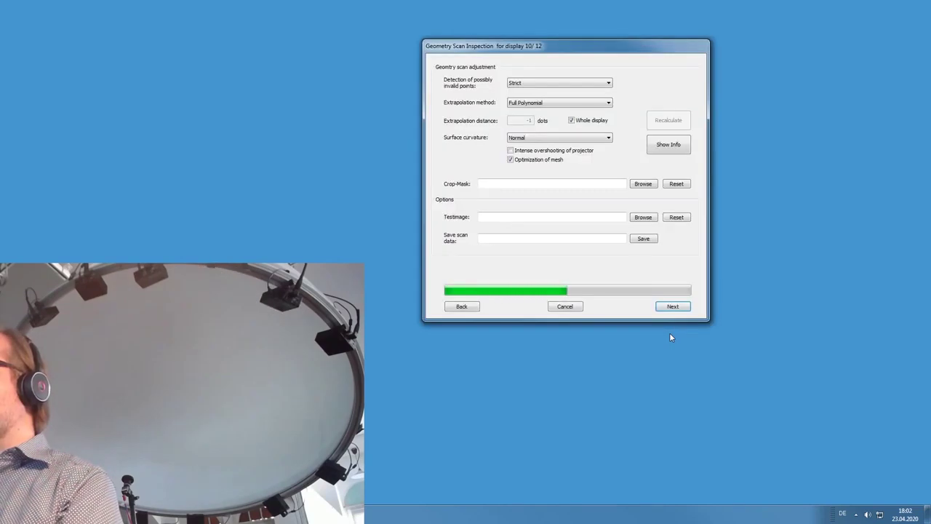
- Check display 10's scan info, recalculate with Tolerant point detection and Partial Polynomial extrapolation, and go back to its pattern adjustment
{"action": "left_click", "coordinate": [650, 146]}
{"action": "left_click", "coordinate": [565, 304]}
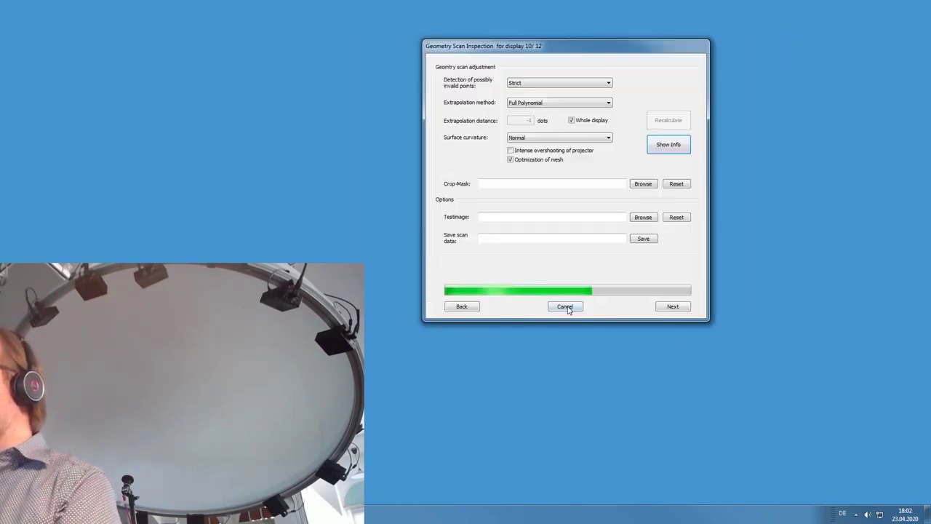
{"action": "left_click", "coordinate": [559, 94]}
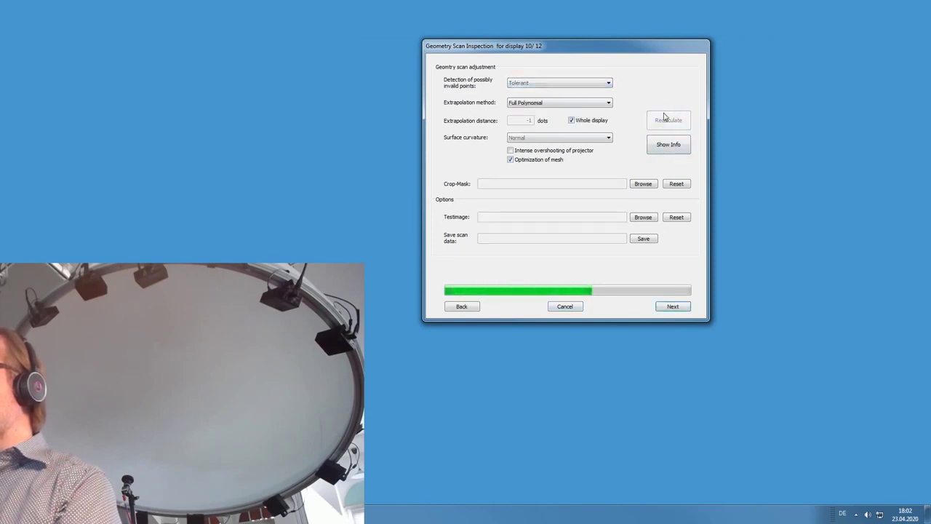
{"action": "left_click", "coordinate": [558, 104]}
{"action": "left_click", "coordinate": [553, 114]}
{"action": "left_click", "coordinate": [677, 122]}
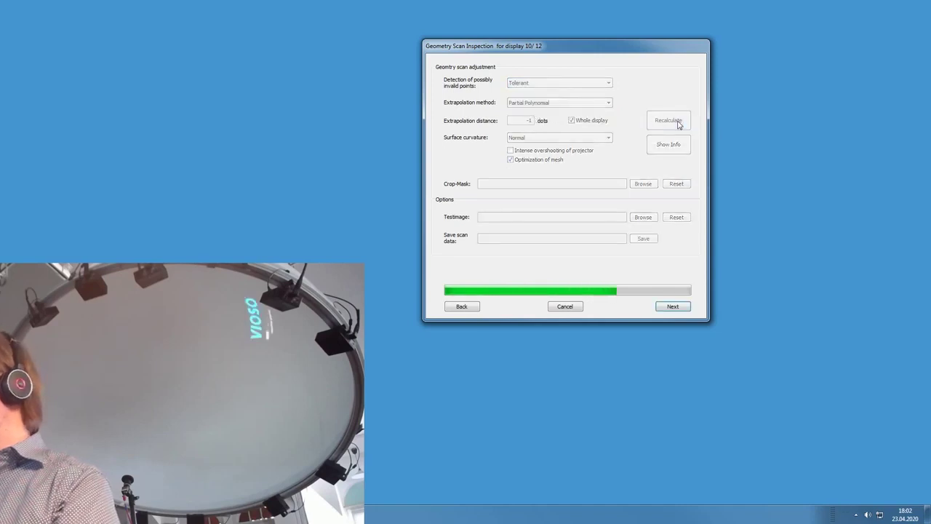
{"action": "left_click", "coordinate": [463, 307]}
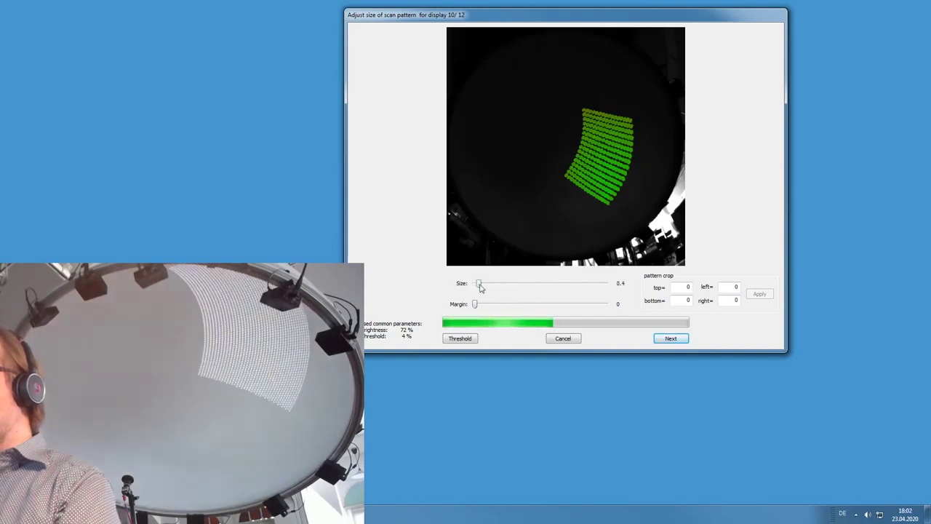
- Rescan display 10 with a noise threshold of 4 and a scan pattern size of 1.5
{"action": "left_click_drag", "start_coordinate": [480, 284], "coordinate": [487, 285]}
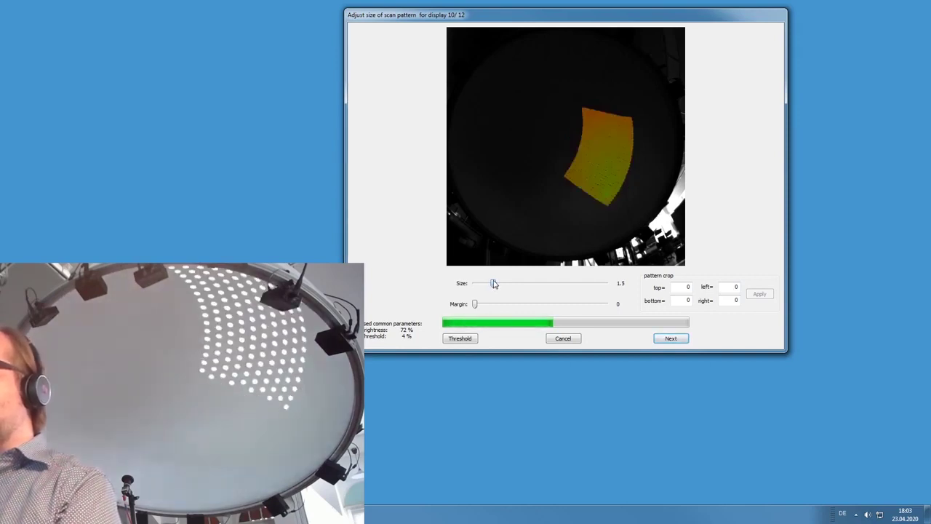
{"action": "left_click", "coordinate": [461, 339]}
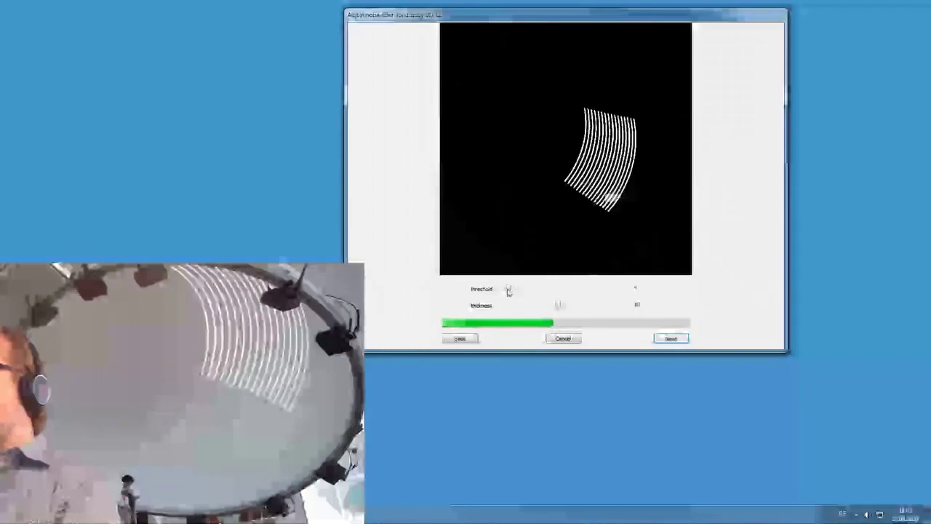
{"action": "left_click_drag", "start_coordinate": [512, 289], "coordinate": [510, 289]}
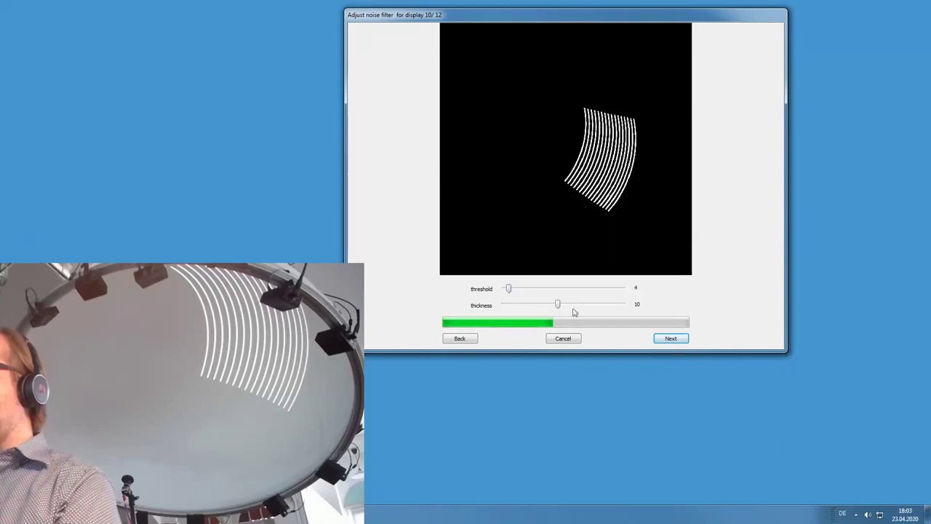
{"action": "left_click", "coordinate": [670, 339]}
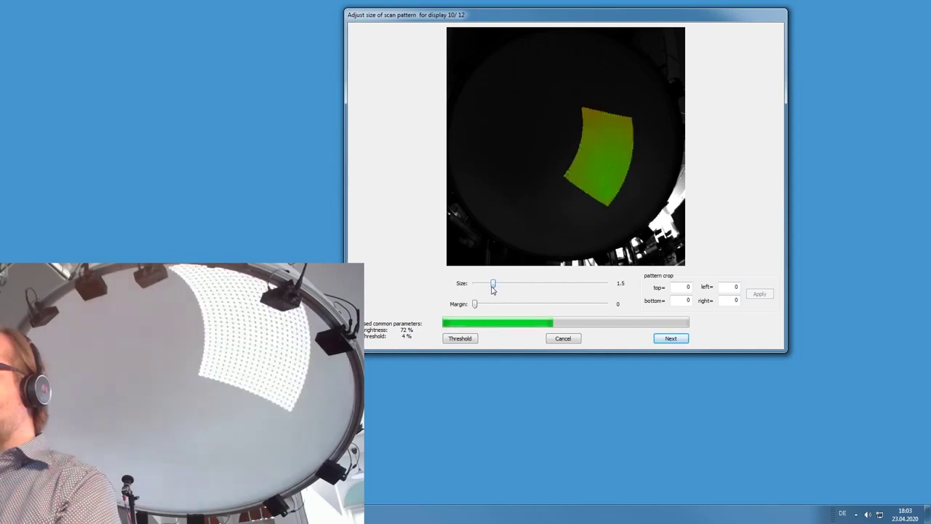
{"action": "left_click", "coordinate": [674, 339]}
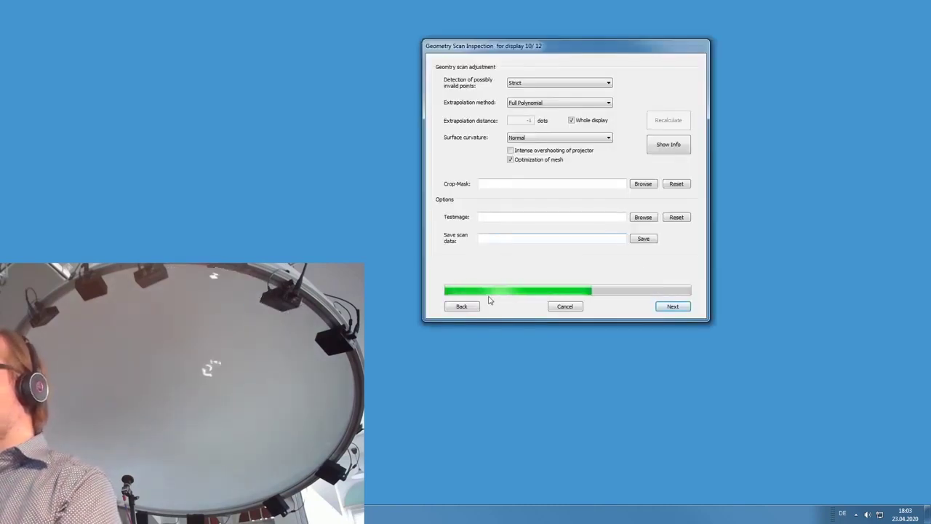
- Inspect the info of display 10's new geometry scan and return to its scan pattern adjustment
{"action": "left_click", "coordinate": [673, 144]}
{"action": "left_click", "coordinate": [571, 305]}
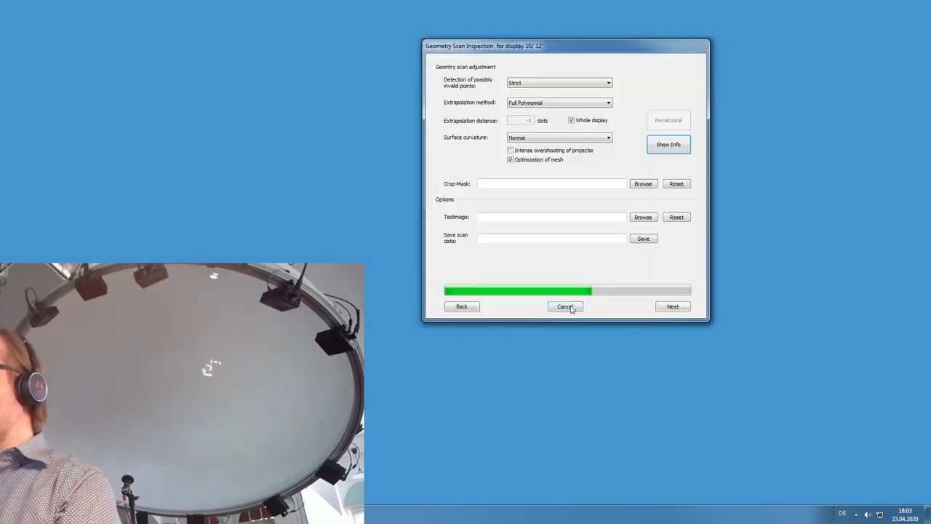
{"action": "left_click", "coordinate": [460, 308]}
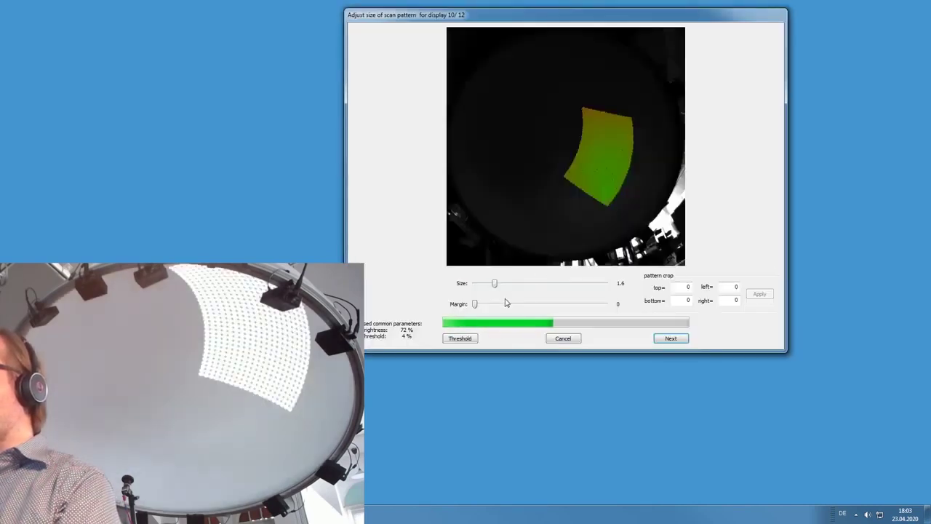
- Rescan display 10 with noise threshold 4 and pattern size 2.1, and accept its geometry and calibration
{"action": "left_click", "coordinate": [460, 338]}
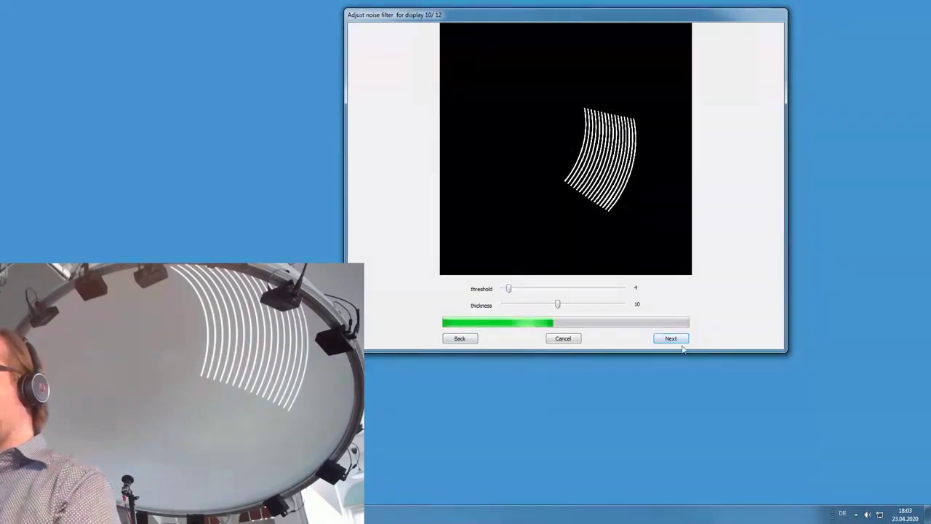
{"action": "left_click", "coordinate": [683, 342]}
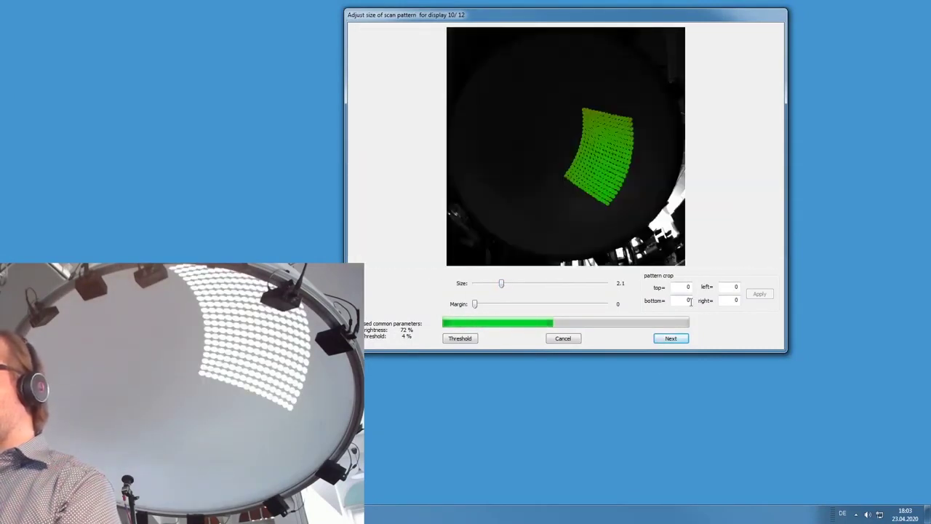
{"action": "left_click", "coordinate": [670, 339]}
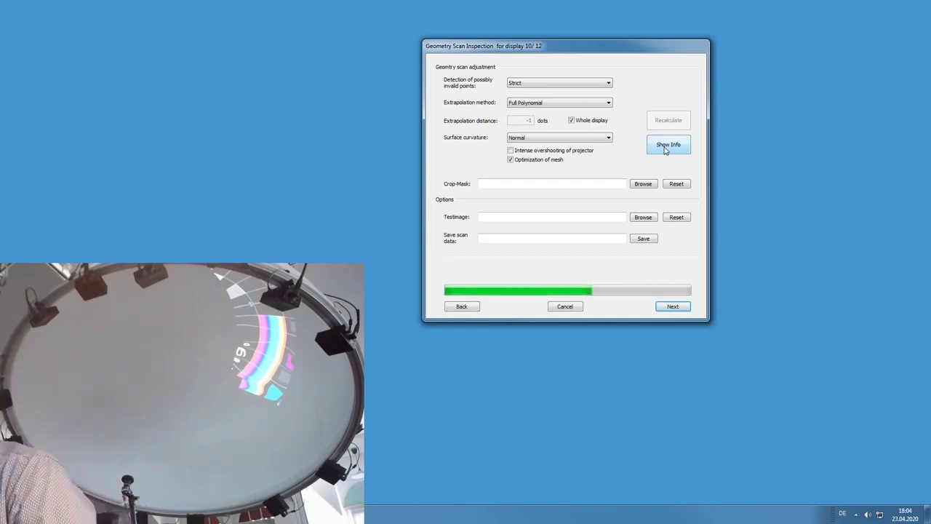
{"action": "left_click", "coordinate": [674, 307]}
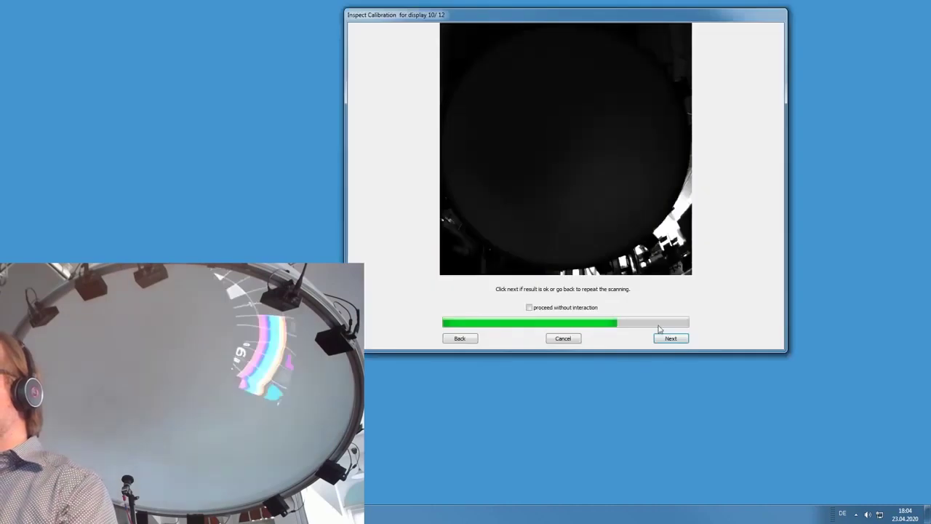
{"action": "left_click", "coordinate": [667, 339]}
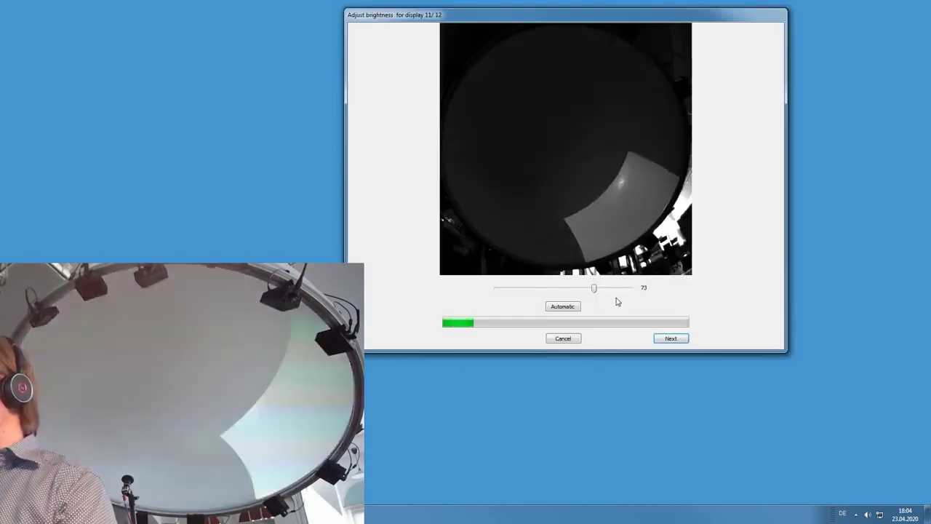
- Set display 11's brightness to 84 and its noise filter threshold to 4
{"action": "left_click_drag", "start_coordinate": [594, 289], "coordinate": [608, 290]}
{"action": "left_click", "coordinate": [667, 339]}
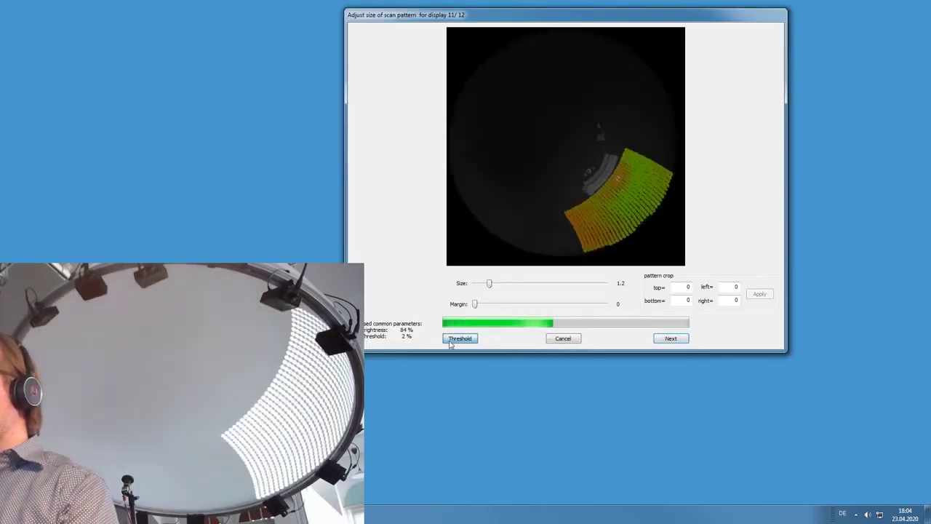
{"action": "left_click", "coordinate": [450, 340]}
{"action": "mouse_move", "coordinate": [508, 288]}
{"action": "left_mouse_down"}
{"action": "mouse_move", "coordinate": [521, 286]}
{"action": "mouse_move", "coordinate": [510, 292]}
{"action": "left_mouse_up"}
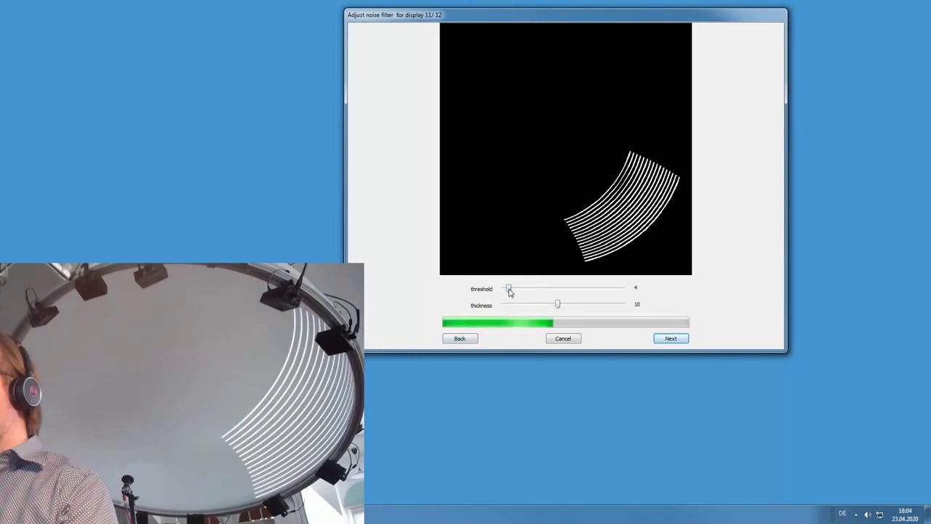
{"action": "left_click", "coordinate": [668, 337]}
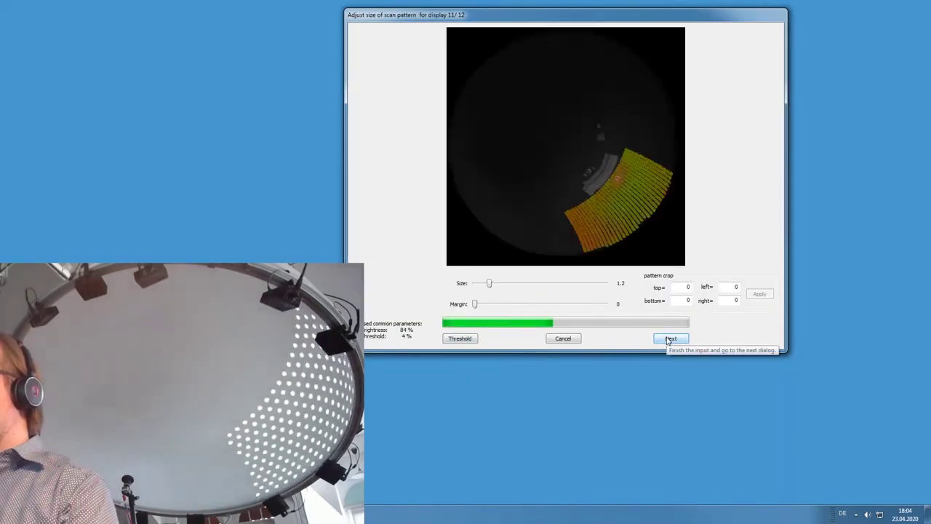
- Scan display 11 at pattern size 1.2 and accept its geometry and calibration
{"action": "left_click", "coordinate": [669, 340]}
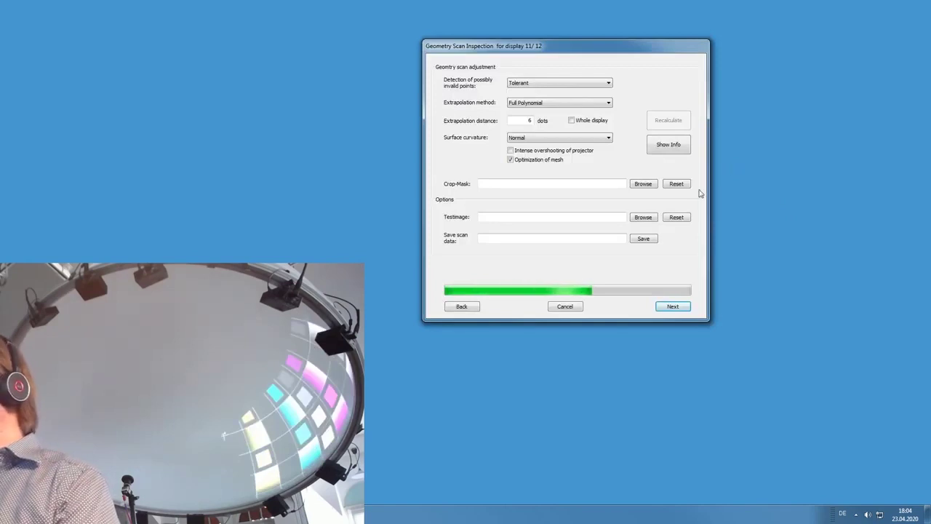
{"action": "left_click", "coordinate": [673, 306]}
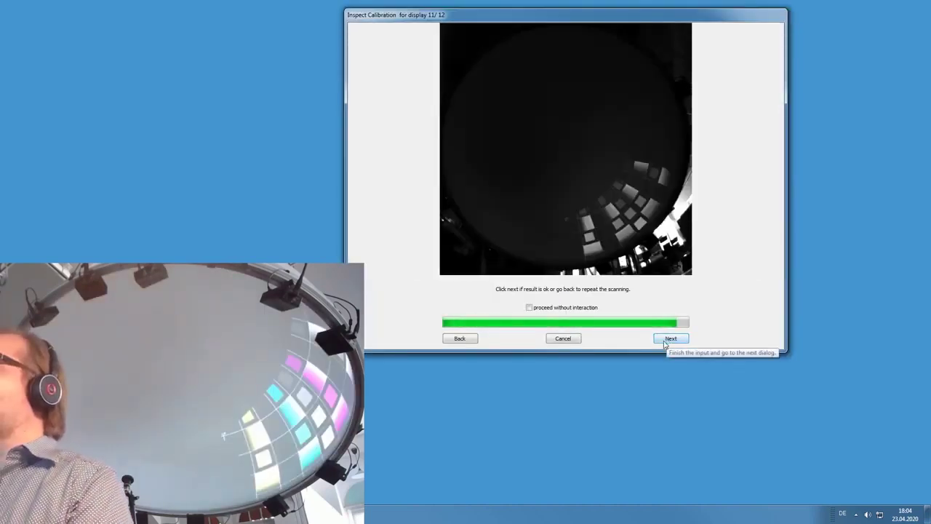
{"action": "left_click", "coordinate": [665, 341]}
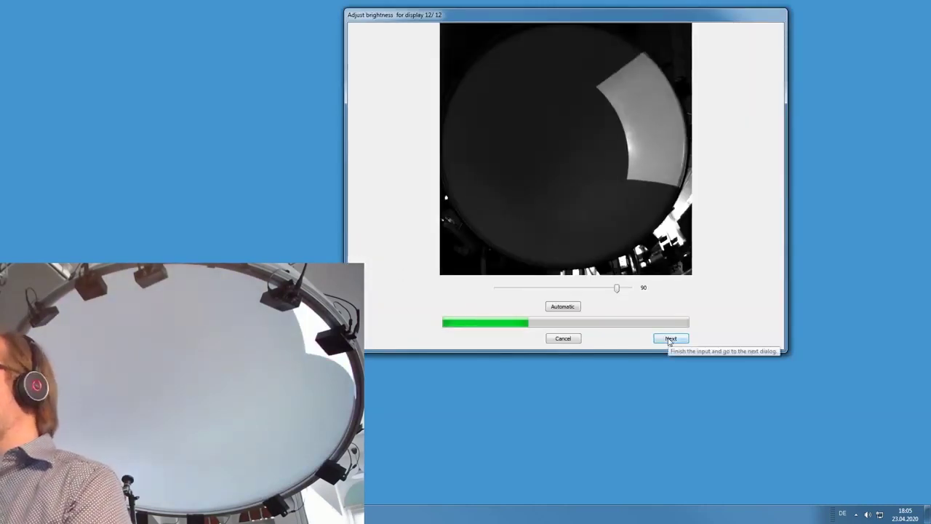
- Keep display 12's brightness, scan it at pattern size 1.2, and accept its geometry scan
{"action": "left_click", "coordinate": [670, 339]}
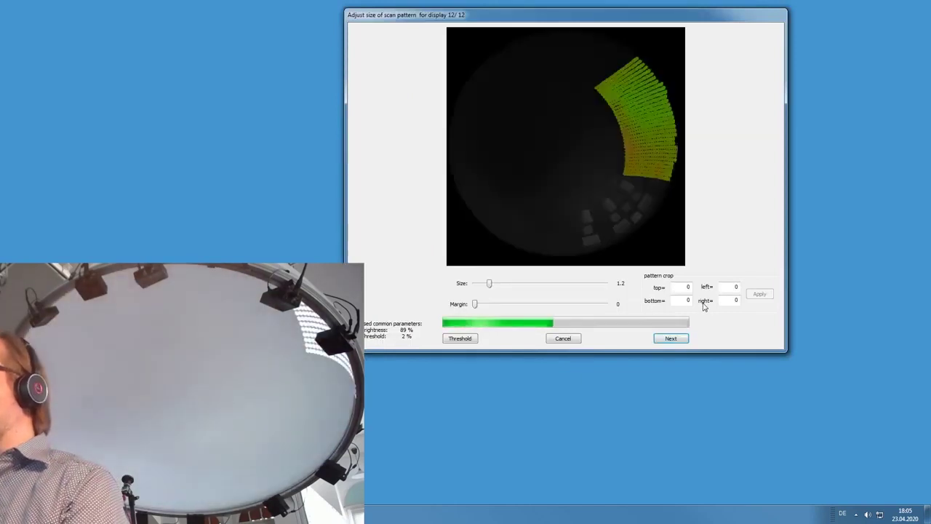
{"action": "left_click", "coordinate": [674, 339]}
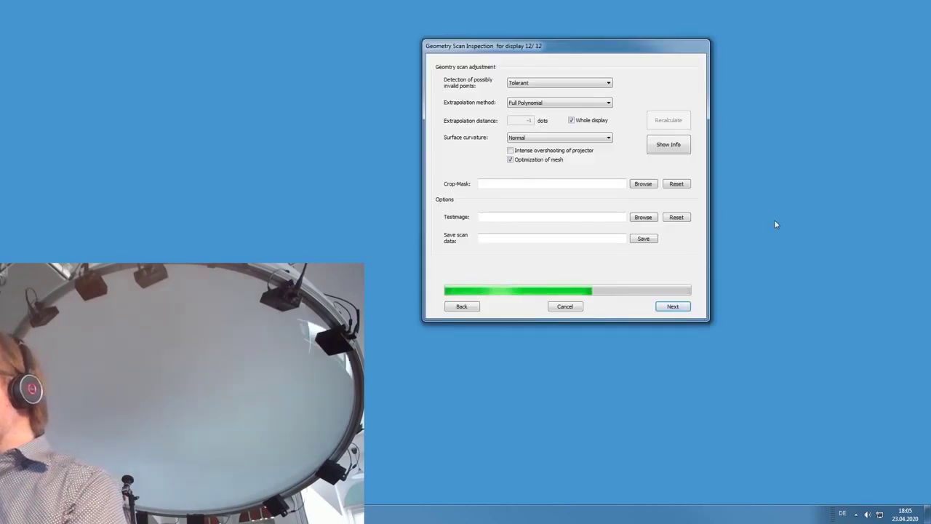
{"action": "left_click", "coordinate": [672, 308]}
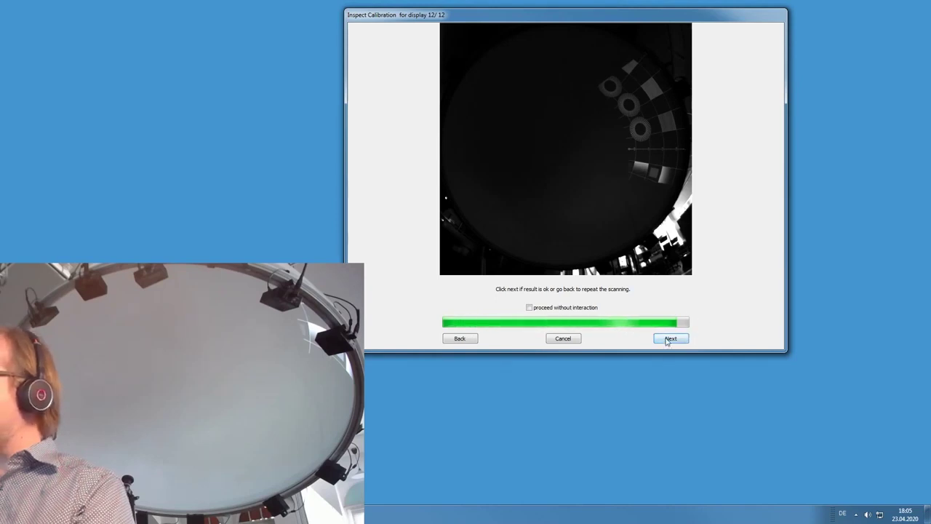
- Accept display 12's calibration, rotate the content frame upright over the dome, and remove its middle grid column
{"action": "left_click", "coordinate": [666, 339]}
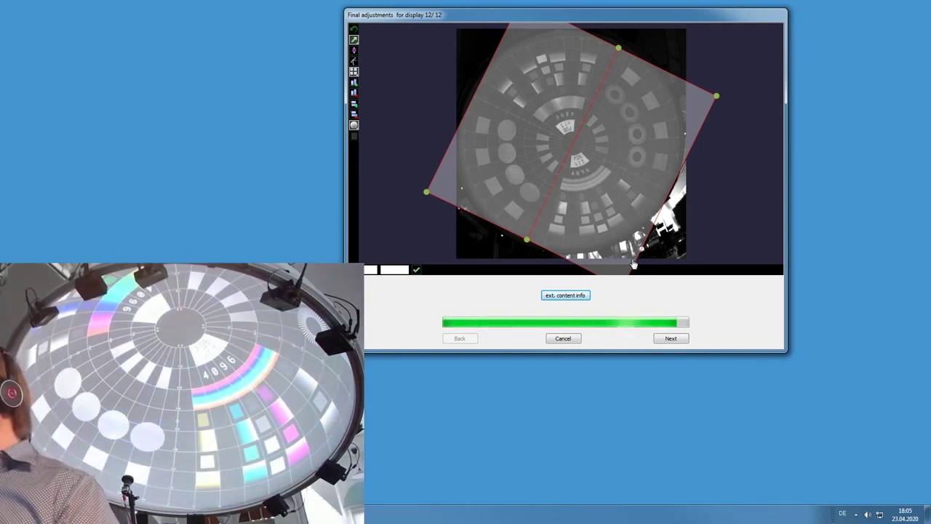
{"action": "left_click_drag", "start_coordinate": [466, 38], "coordinate": [448, 104]}
{"action": "right_click", "coordinate": [468, 111]}
{"action": "left_click", "coordinate": [445, 109]}
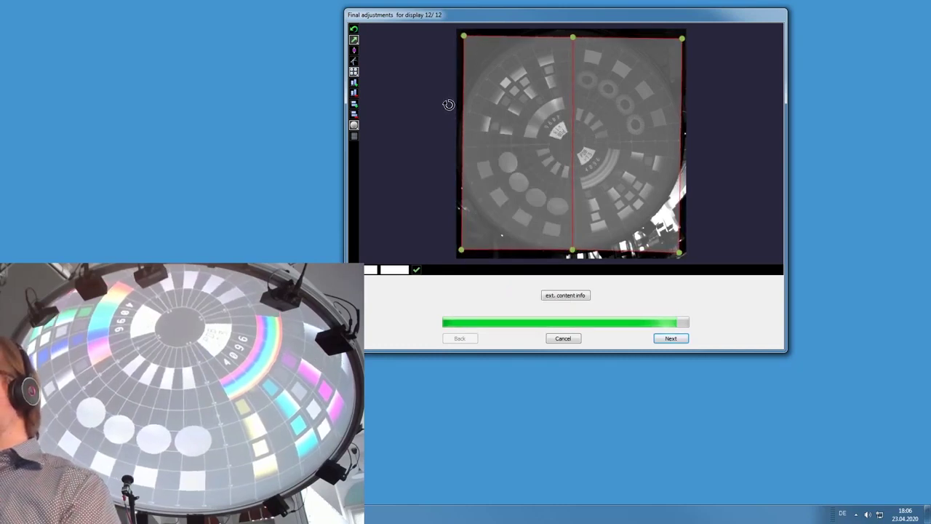
{"action": "left_click", "coordinate": [355, 94]}
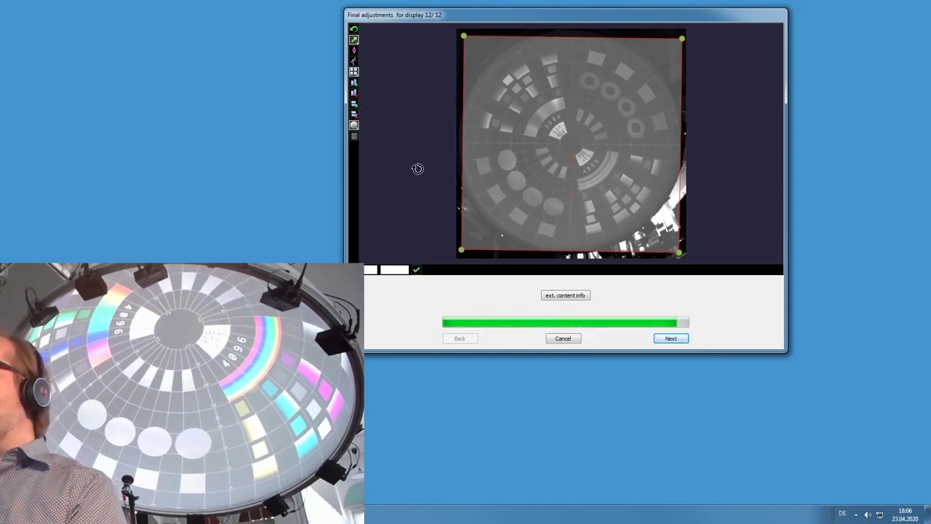
{"action": "left_click_drag", "start_coordinate": [417, 169], "coordinate": [417, 170]}
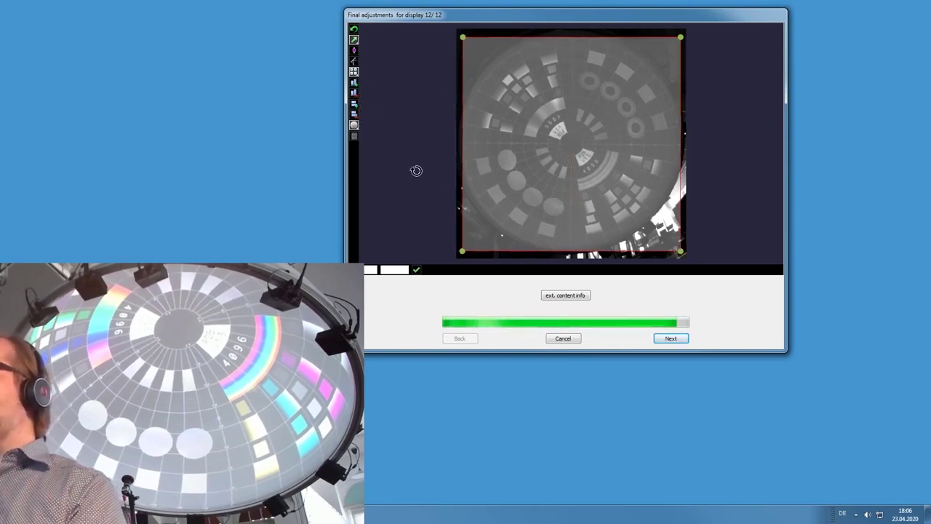
- Enable line editing and stretch the content frame's right, bottom and top edges outward towards the dome rim
{"action": "left_click", "coordinate": [354, 50]}
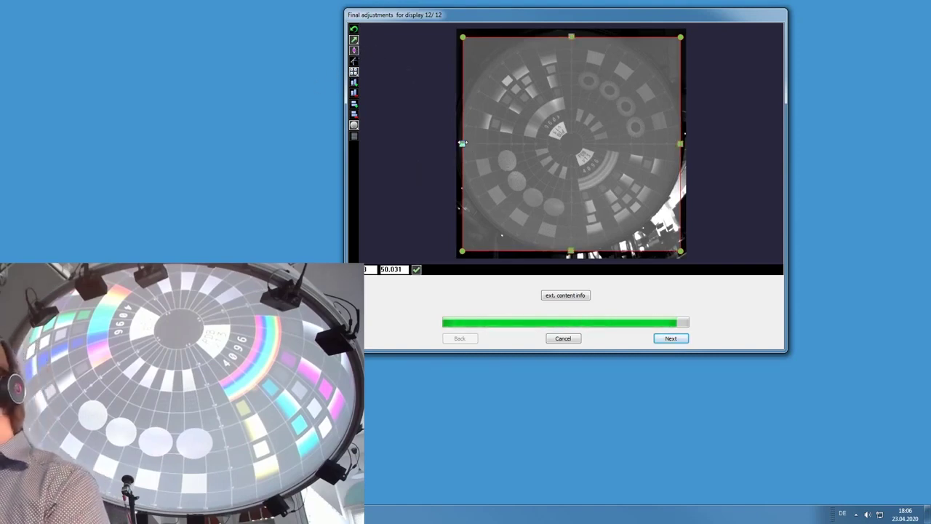
{"action": "left_click_drag", "start_coordinate": [462, 143], "coordinate": [463, 144]}
{"action": "left_click", "coordinate": [681, 144]}
{"action": "left_click_drag", "start_coordinate": [680, 144], "coordinate": [684, 144]}
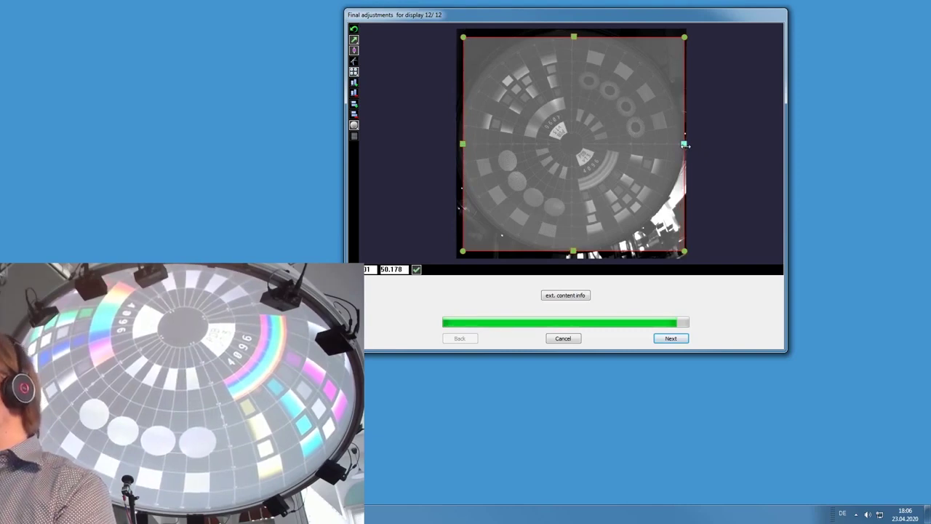
{"action": "mouse_move", "coordinate": [573, 251]}
{"action": "left_mouse_down"}
{"action": "mouse_move", "coordinate": [573, 240]}
{"action": "mouse_move", "coordinate": [572, 255]}
{"action": "left_mouse_up"}
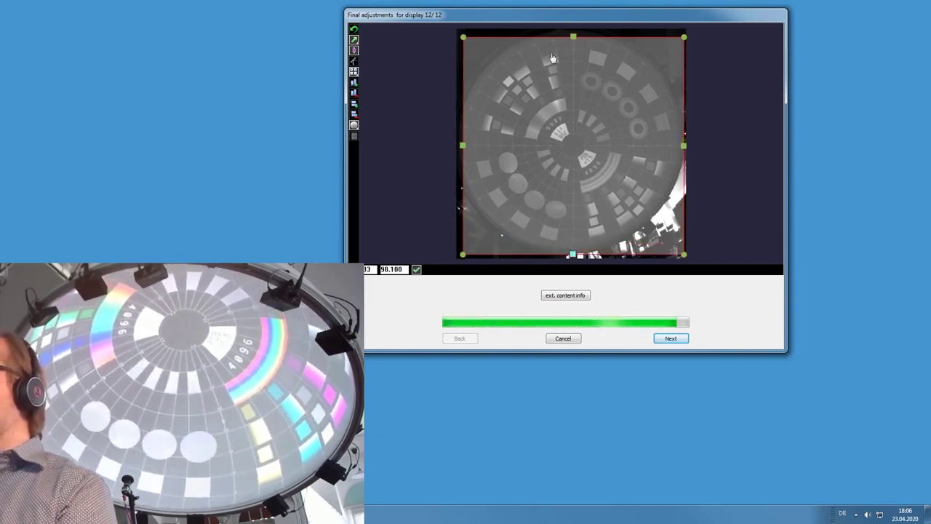
{"action": "left_click_drag", "start_coordinate": [576, 36], "coordinate": [574, 29]}
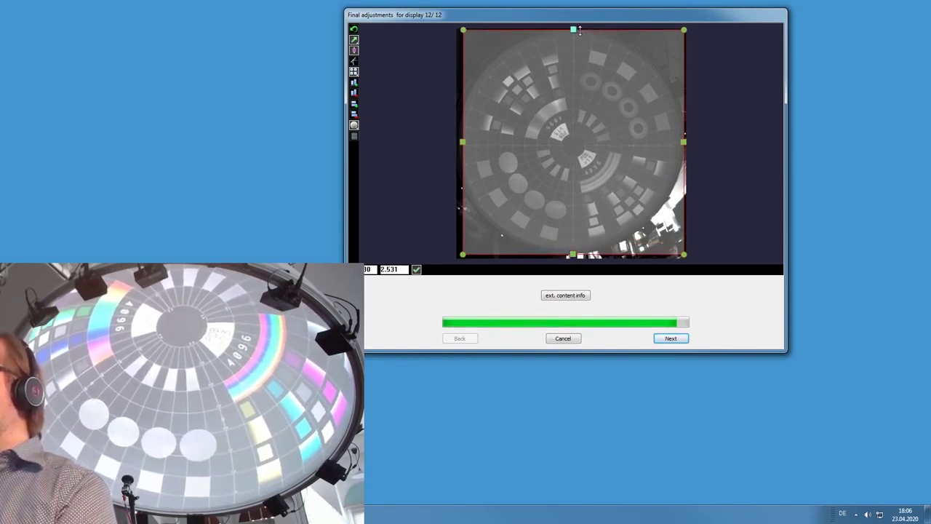
- Pull the content frame's right edge slightly inward and extend its left edge outward to centre the grid
{"action": "left_click_drag", "start_coordinate": [685, 143], "coordinate": [682, 142]}
{"action": "left_click", "coordinate": [464, 142]}
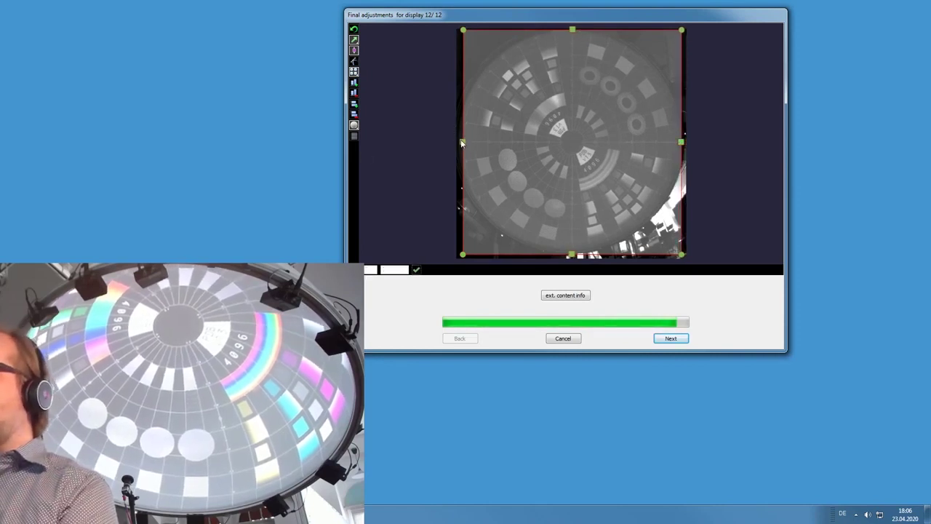
{"action": "left_click_drag", "start_coordinate": [461, 142], "coordinate": [459, 142]}
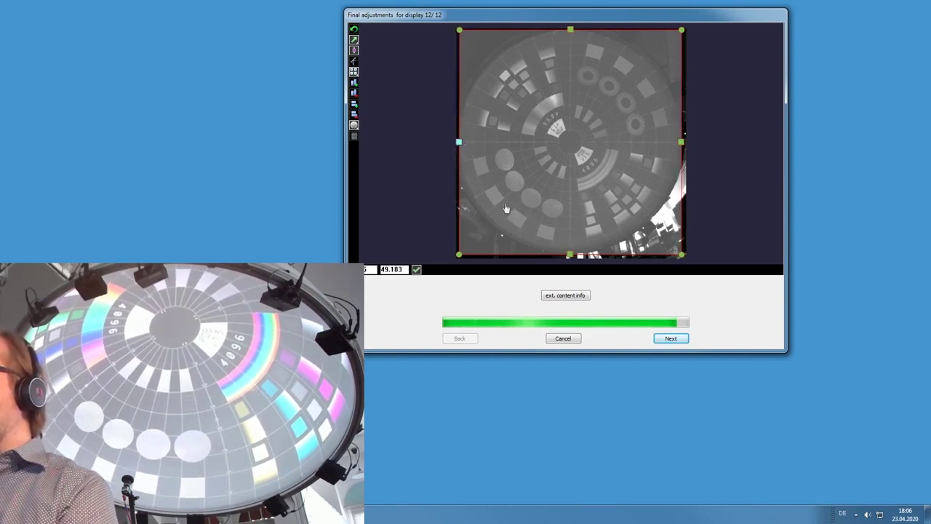
{"action": "left_click", "coordinate": [570, 255]}
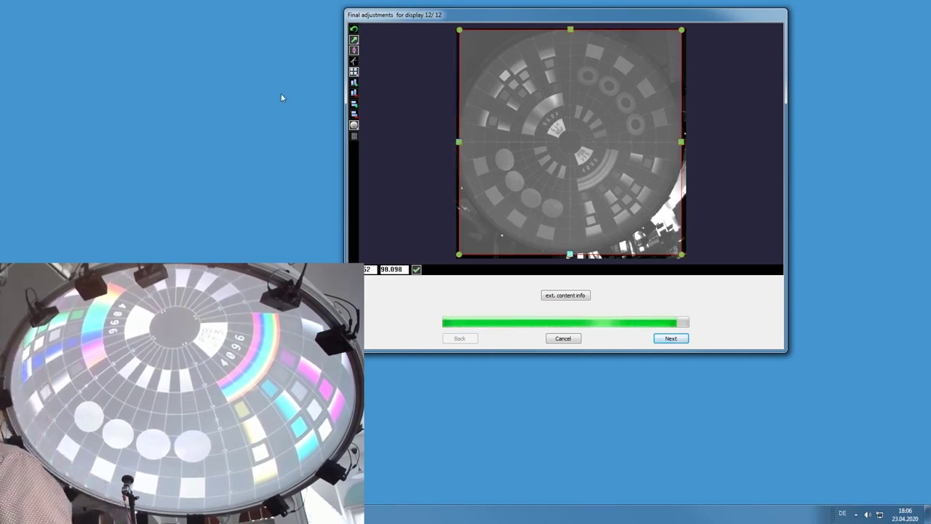
- Switch to a finer cursor stepping and nudge the content frame's bottom, right, left and top edges to fit the dome
{"action": "left_click", "coordinate": [354, 71]}
{"action": "key", "text": "Up"}
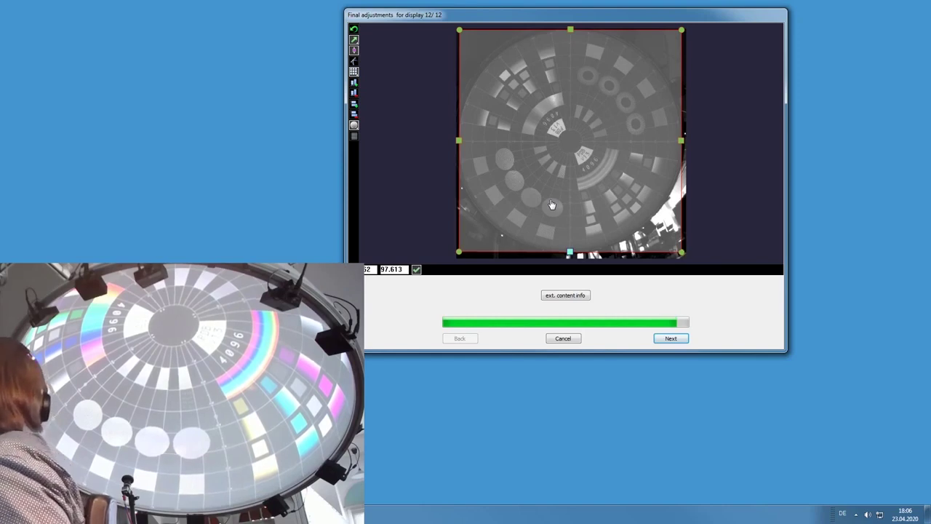
{"action": "scroll", "coordinate": [552, 206], "scroll_direction": "down", "scroll_amount": 2}
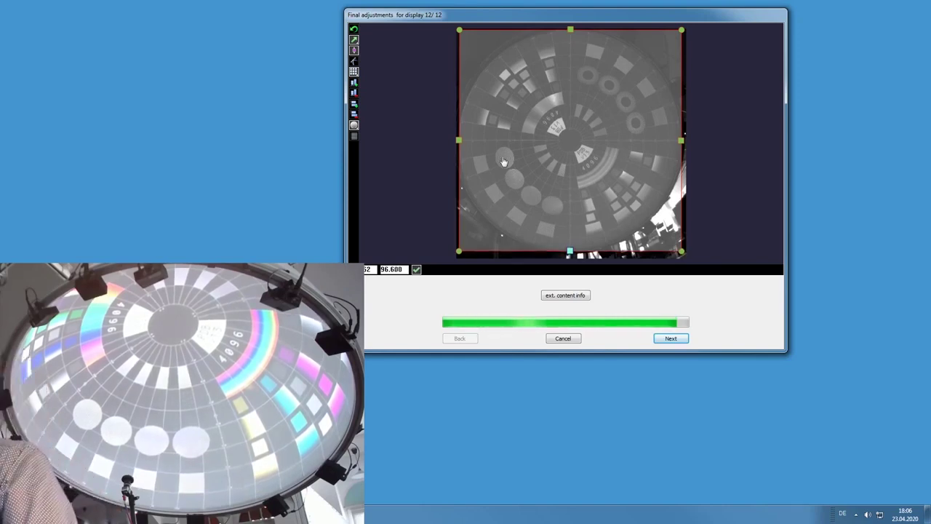
{"action": "scroll", "coordinate": [687, 154], "scroll_direction": "down", "scroll_amount": 1}
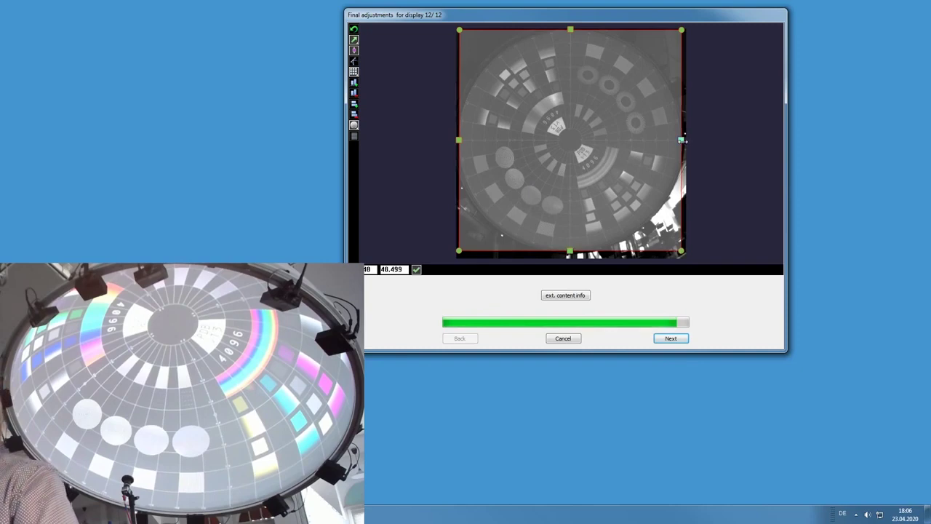
{"action": "scroll", "coordinate": [682, 140], "scroll_direction": "down", "scroll_amount": 1}
{"action": "right_click", "coordinate": [681, 140]}
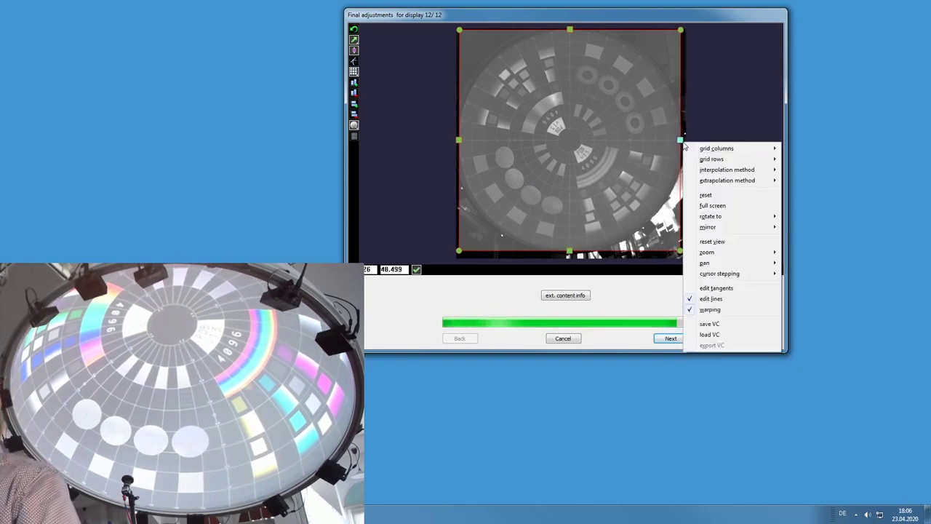
{"action": "key", "text": "Escape"}
{"action": "scroll", "coordinate": [680, 140], "scroll_direction": "up", "scroll_amount": 1}
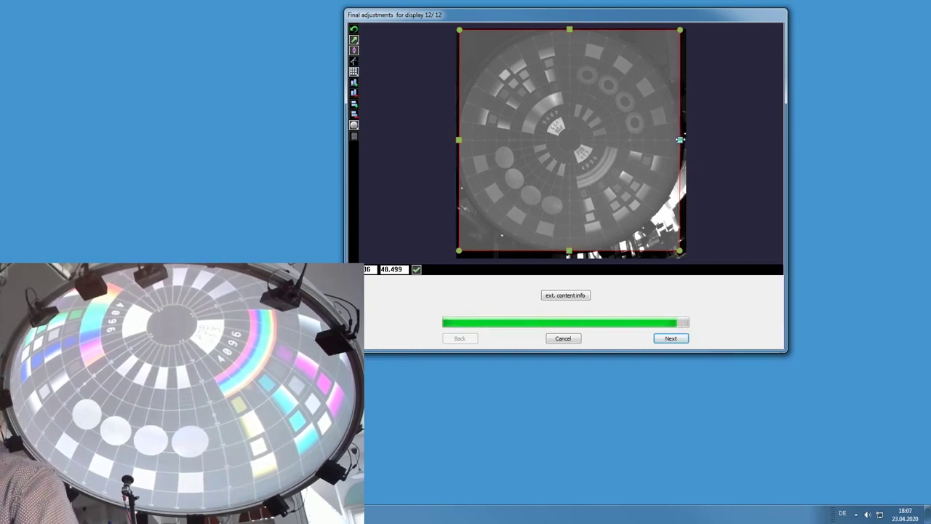
{"action": "left_click", "coordinate": [460, 139]}
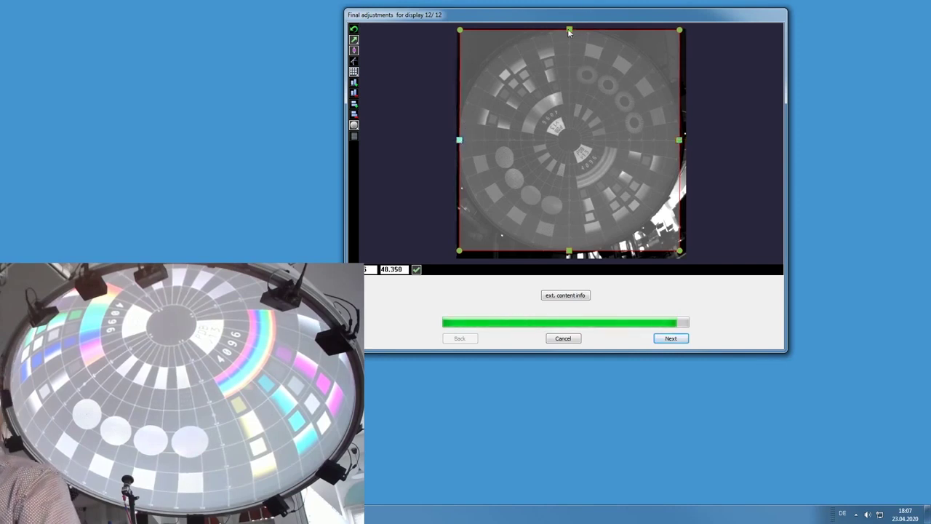
{"action": "scroll", "coordinate": [569, 30], "scroll_direction": "up", "scroll_amount": 2}
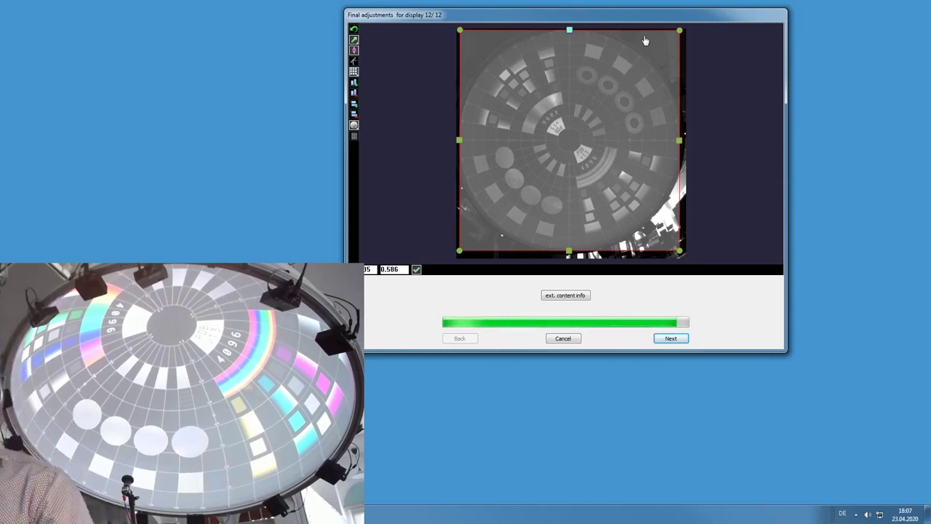
- Examine the effective content resolution and content aspect ratio in the extended content info, and close the report
{"action": "left_click", "coordinate": [584, 297]}
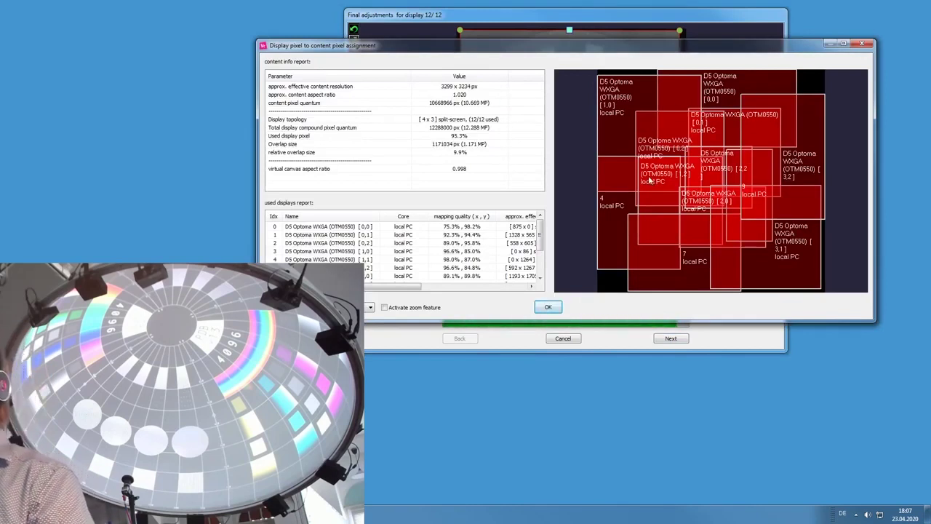
{"action": "left_click", "coordinate": [466, 88]}
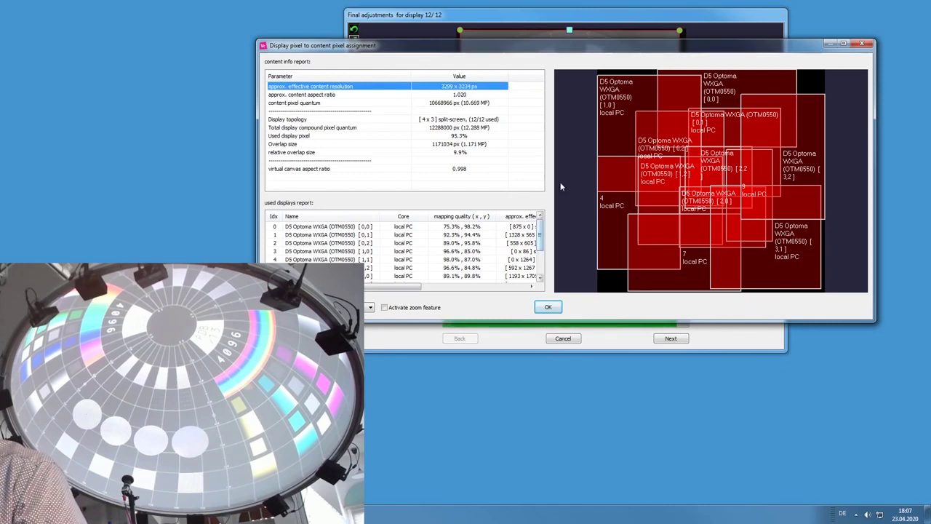
{"action": "left_click", "coordinate": [462, 97]}
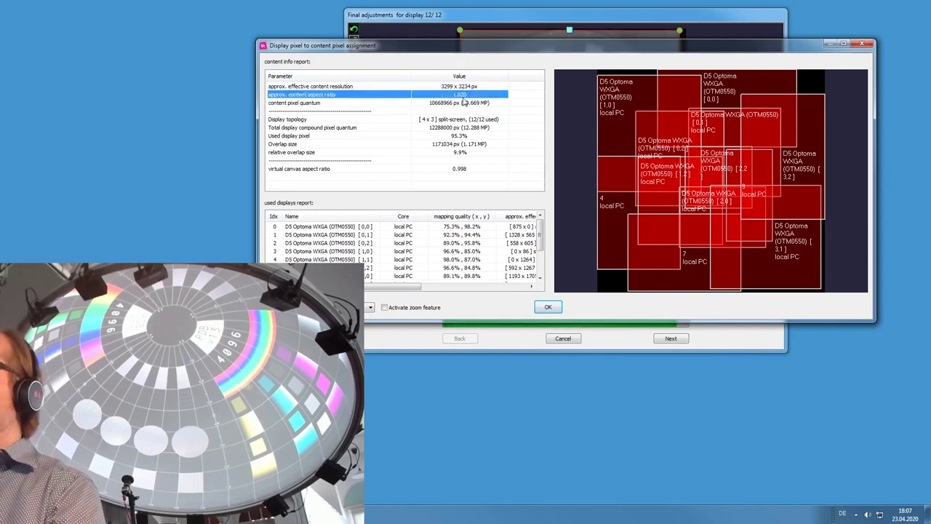
{"action": "left_click", "coordinate": [549, 307]}
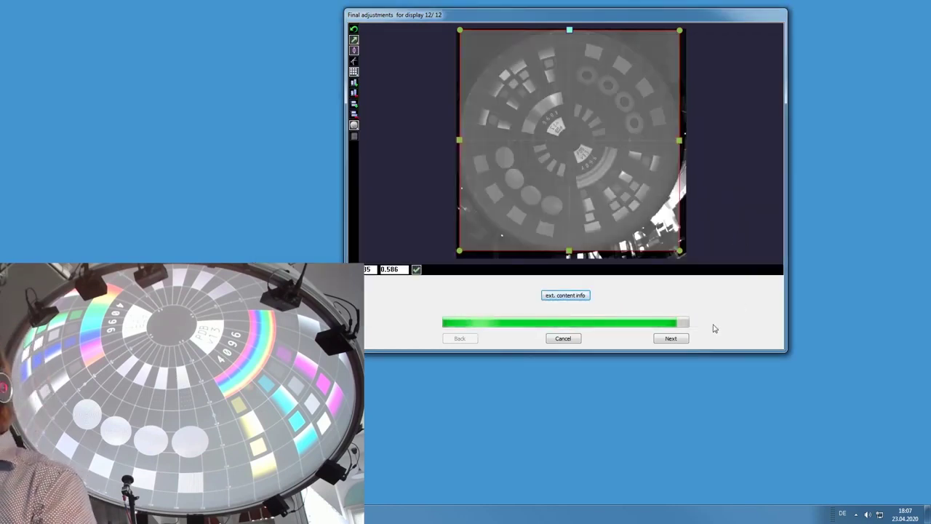
- Accept the final adjustments, finish the calibration, and start the preview of Display Compound 277
{"action": "left_click", "coordinate": [671, 339]}
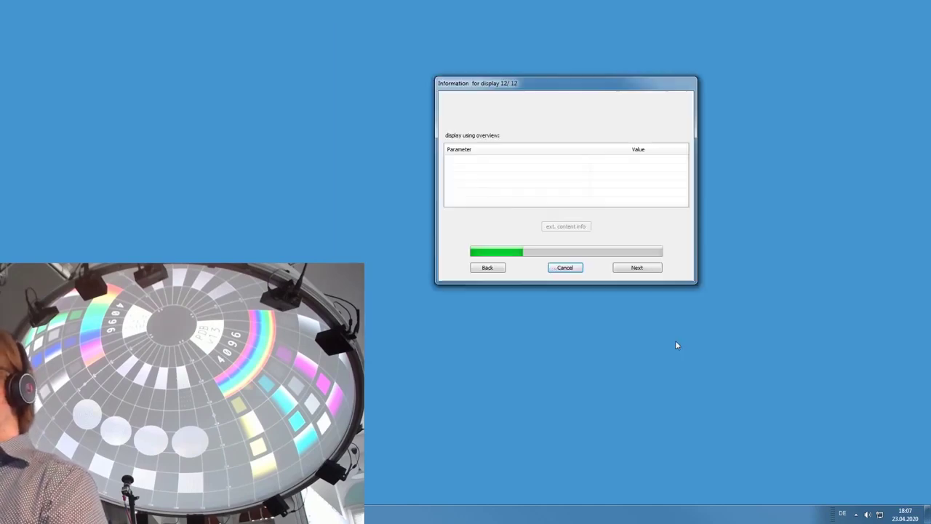
{"action": "left_click", "coordinate": [638, 268]}
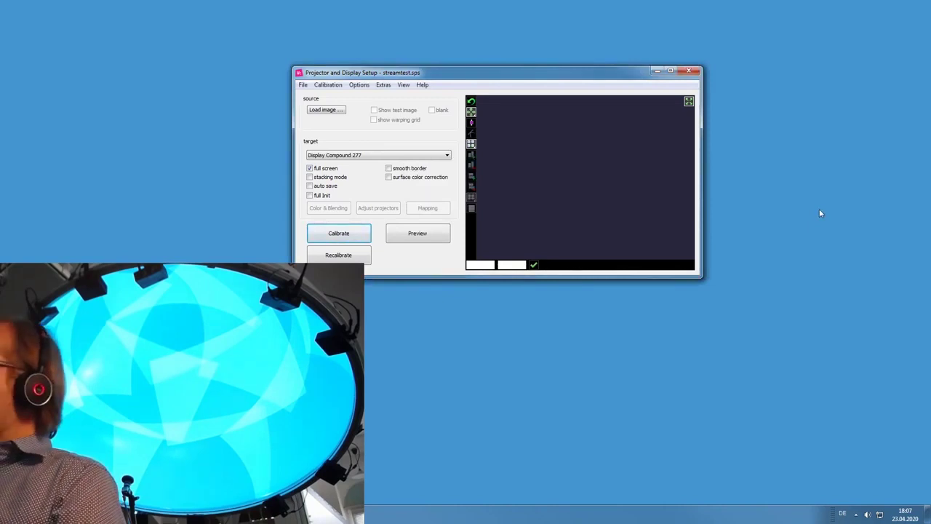
{"action": "left_click", "coordinate": [419, 234]}
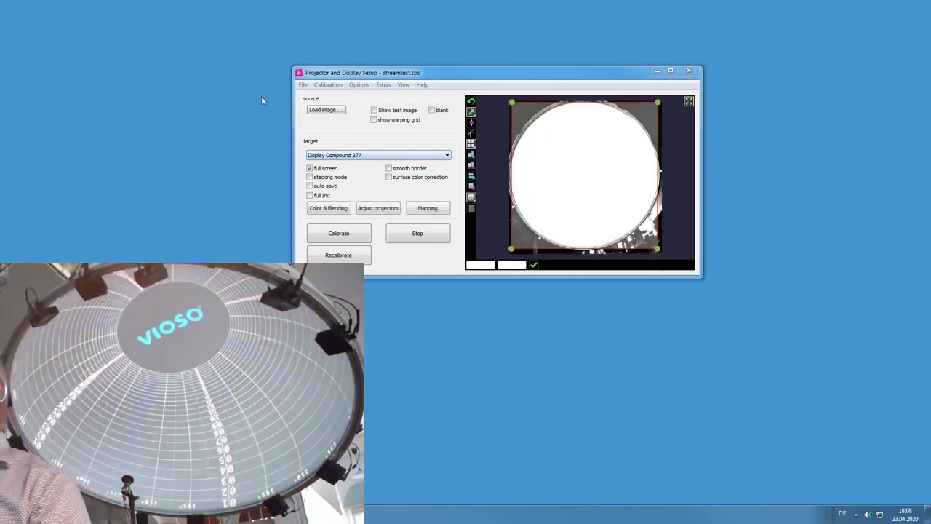
- Load the CubeMap image from the Domegrids 4K folder, a green numbered dome grid, and the CubeMap image again as preview content
{"action": "left_click", "coordinate": [326, 110]}
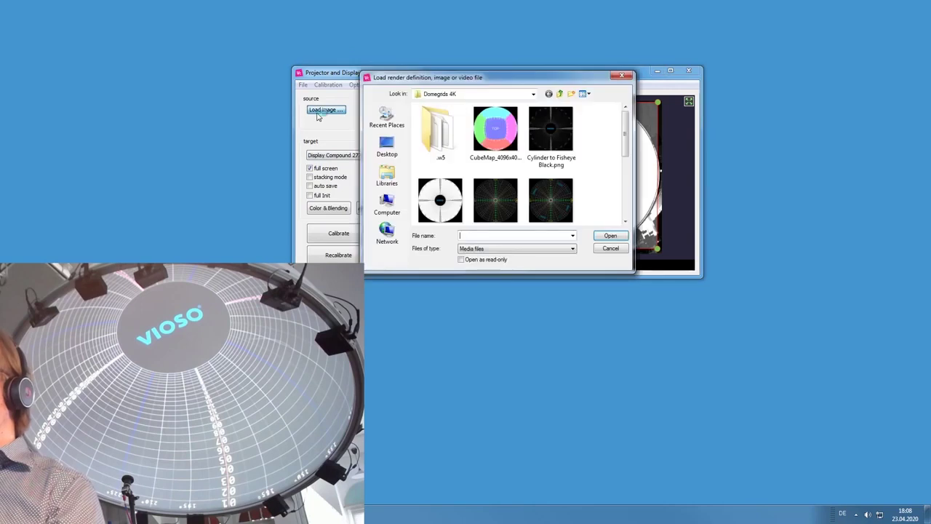
{"action": "double_click", "coordinate": [498, 135]}
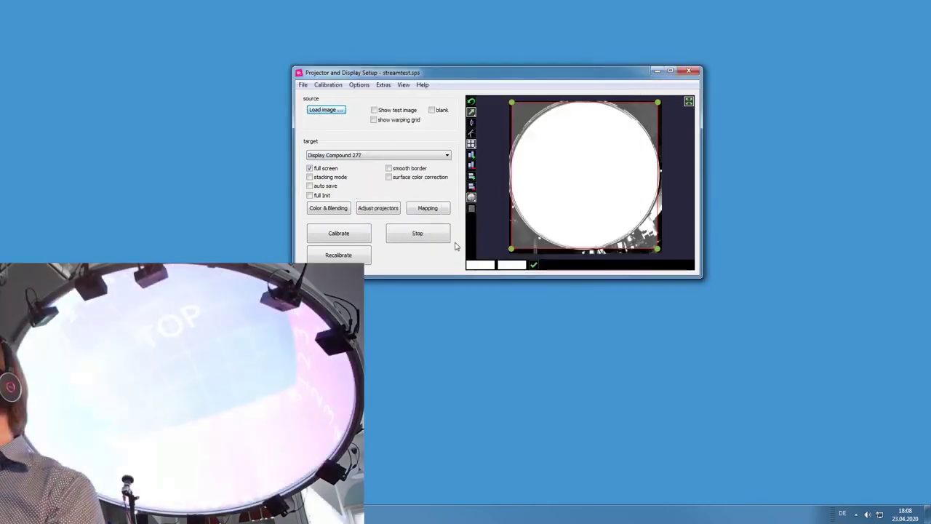
{"action": "left_click", "coordinate": [325, 110]}
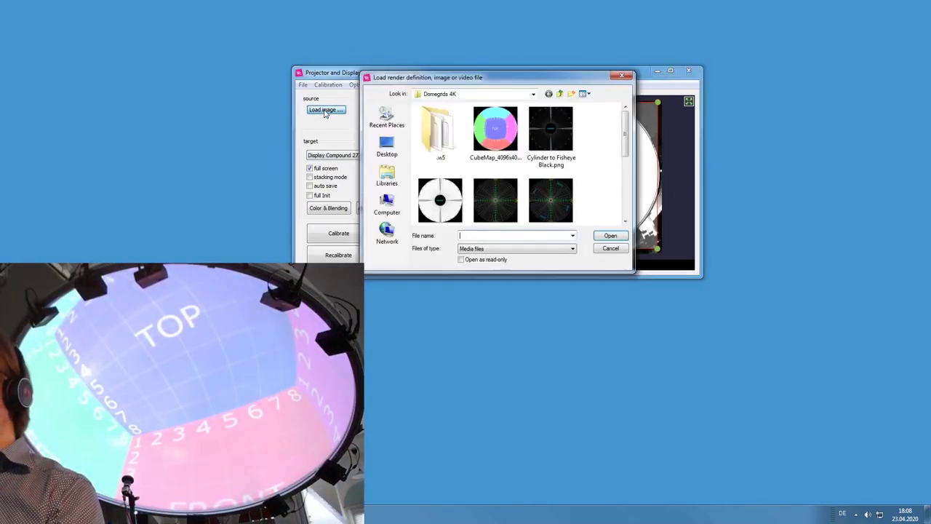
{"action": "double_click", "coordinate": [548, 198]}
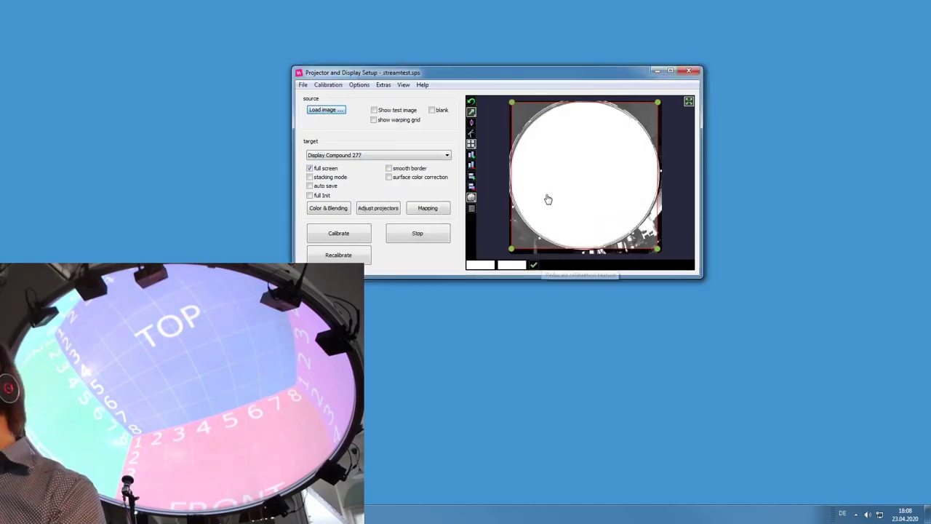
{"action": "key", "text": "space"}
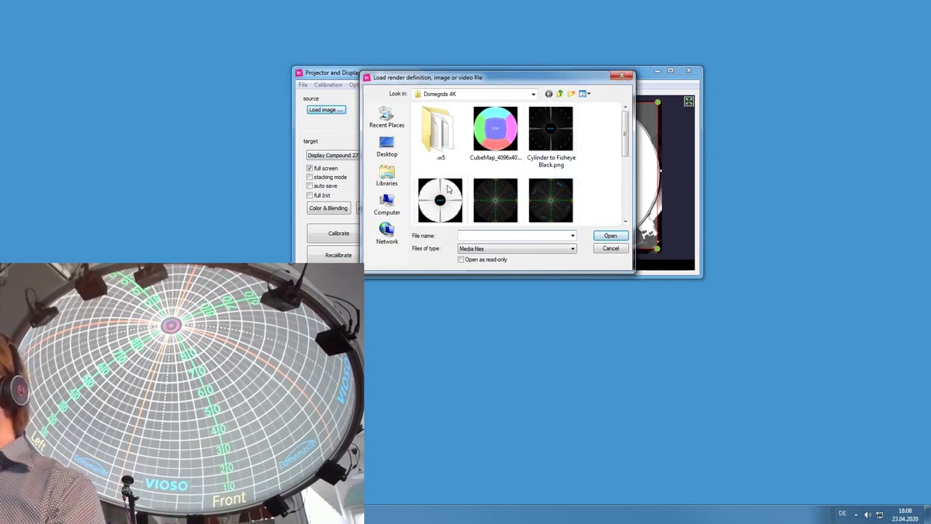
{"action": "double_click", "coordinate": [496, 128]}
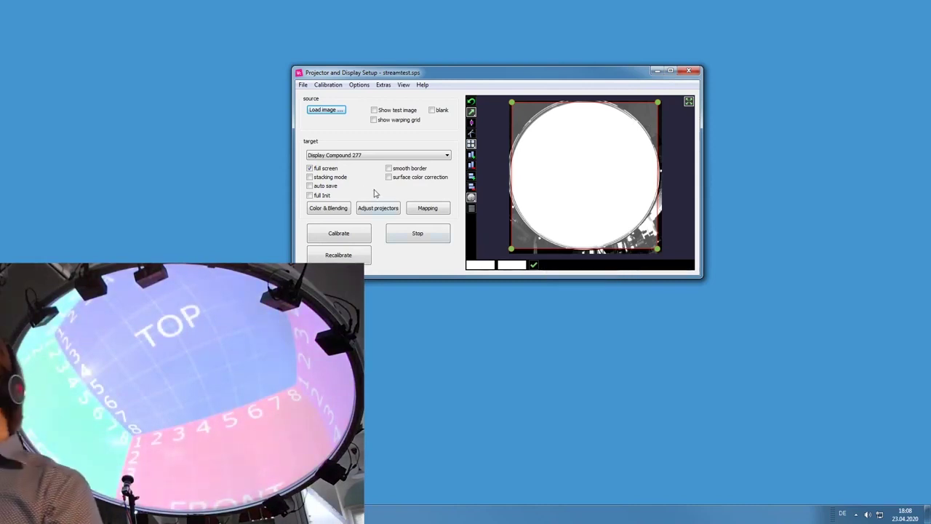
{"action": "left_click", "coordinate": [313, 179]}
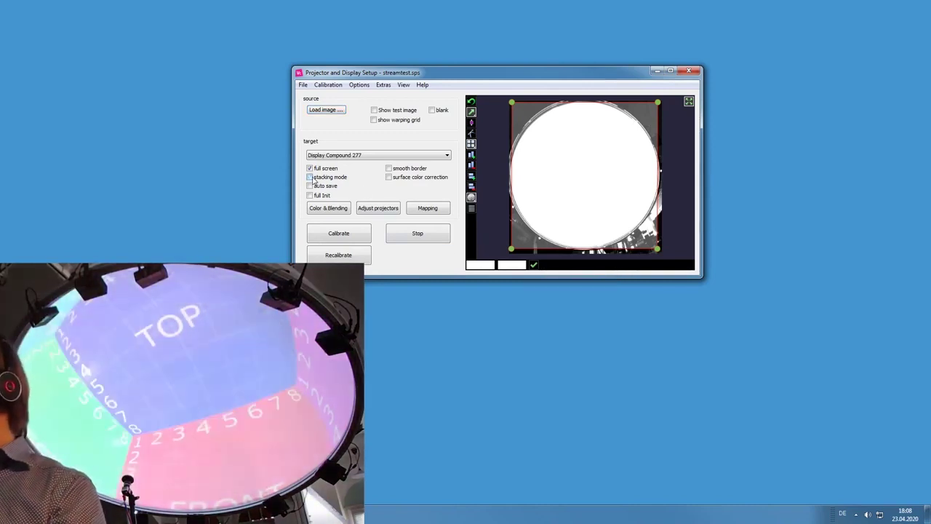
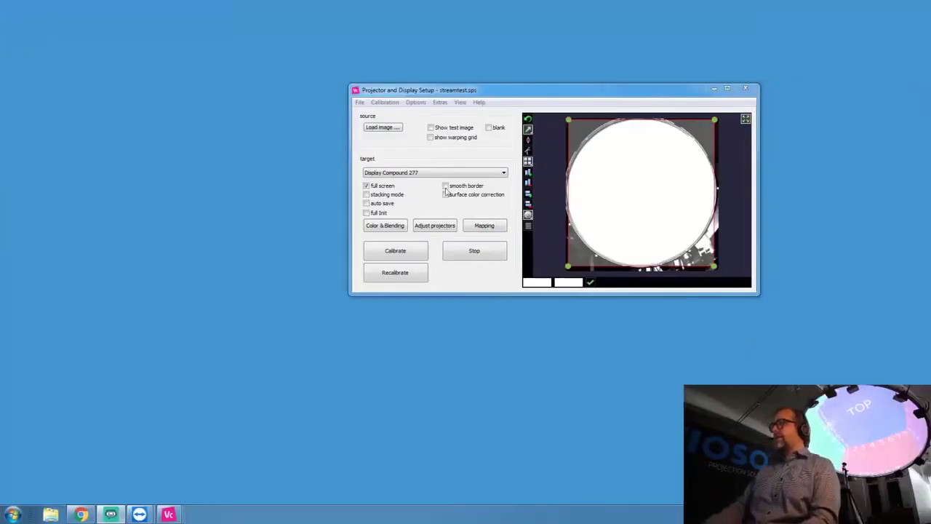
- Review the compound's color, edge blending and black level settings, and close them without changes
{"action": "left_click", "coordinate": [385, 225]}
{"action": "left_click_drag", "start_coordinate": [701, 97], "coordinate": [589, 220]}
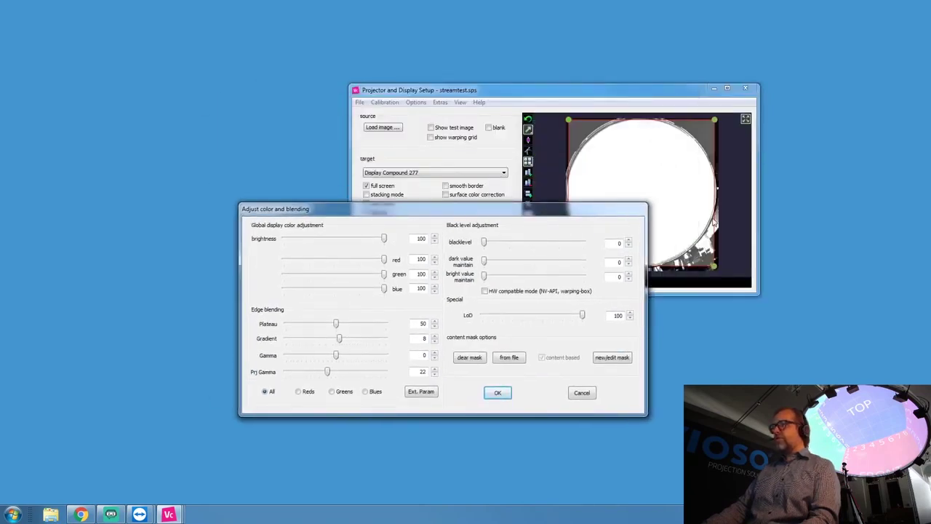
{"action": "left_click", "coordinate": [492, 394]}
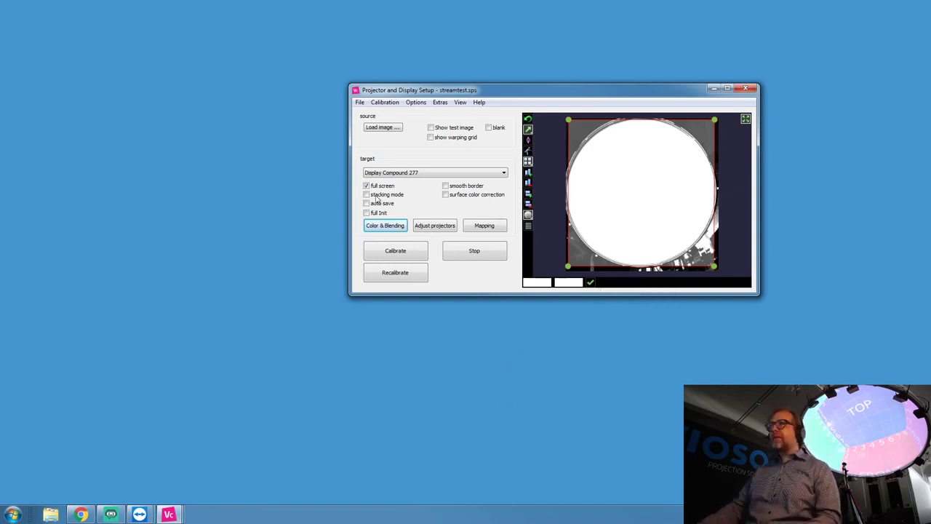
- Export the mapping of the calibrated compound in VWF format under the file name streamtest2
{"action": "left_click", "coordinate": [358, 103]}
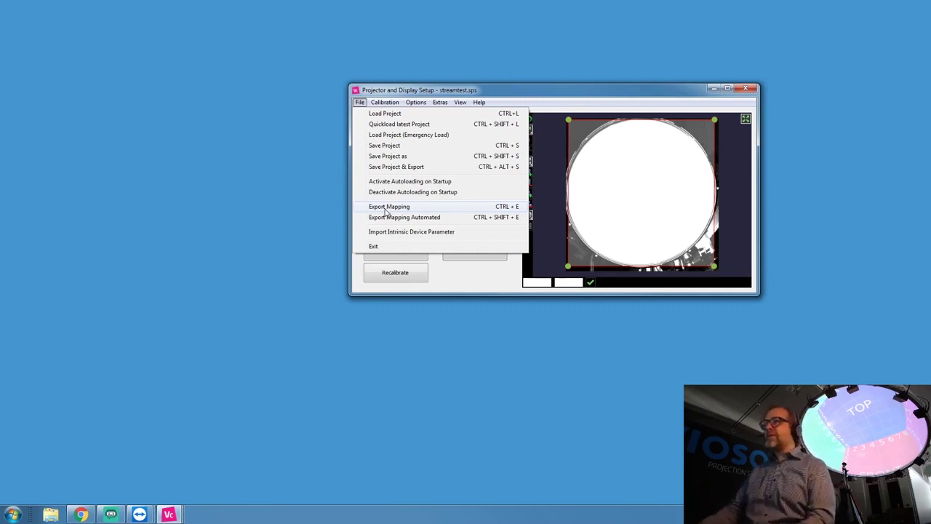
{"action": "left_click", "coordinate": [385, 209]}
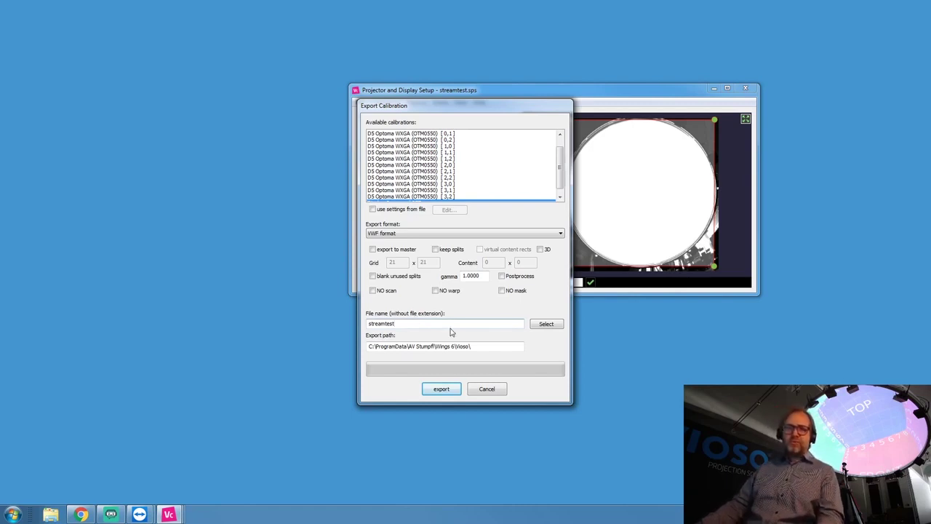
{"action": "left_click_drag", "start_coordinate": [373, 347], "coordinate": [495, 350]}
{"action": "left_click", "coordinate": [496, 350]}
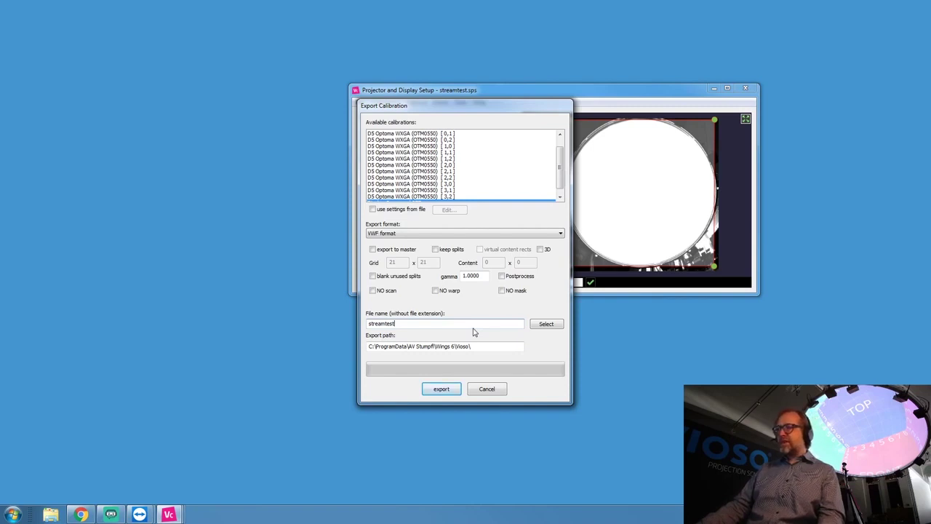
{"action": "left_click", "coordinate": [460, 233]}
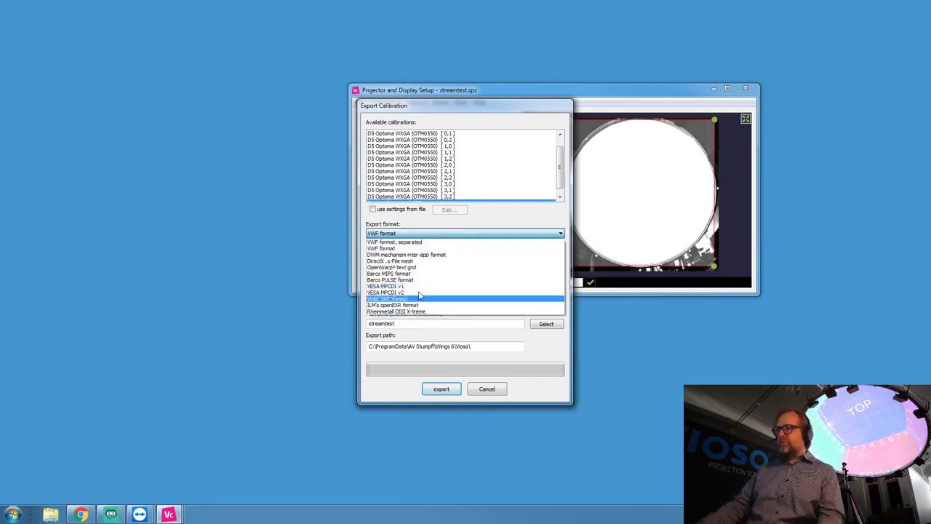
{"action": "left_click", "coordinate": [396, 249]}
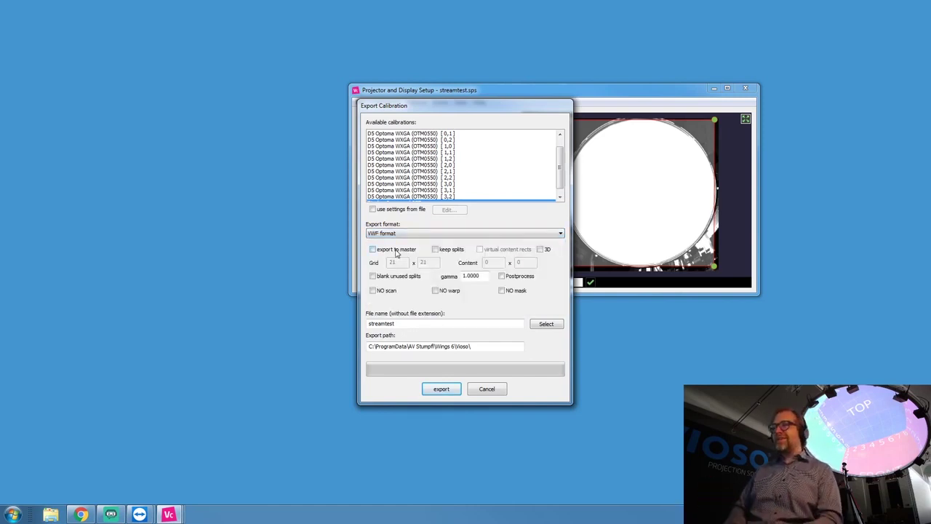
{"action": "left_click", "coordinate": [492, 323]}
{"action": "type", "text": "2"}
{"action": "left_click", "coordinate": [442, 390]}
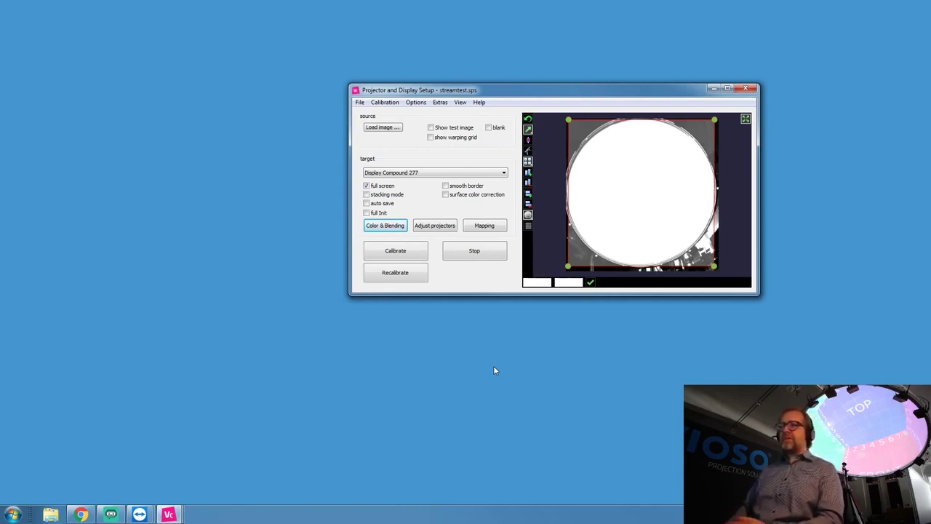
- Check the file name and export path in the mapping export settings, and close them without exporting
{"action": "left_click", "coordinate": [361, 103]}
{"action": "left_click", "coordinate": [381, 207]}
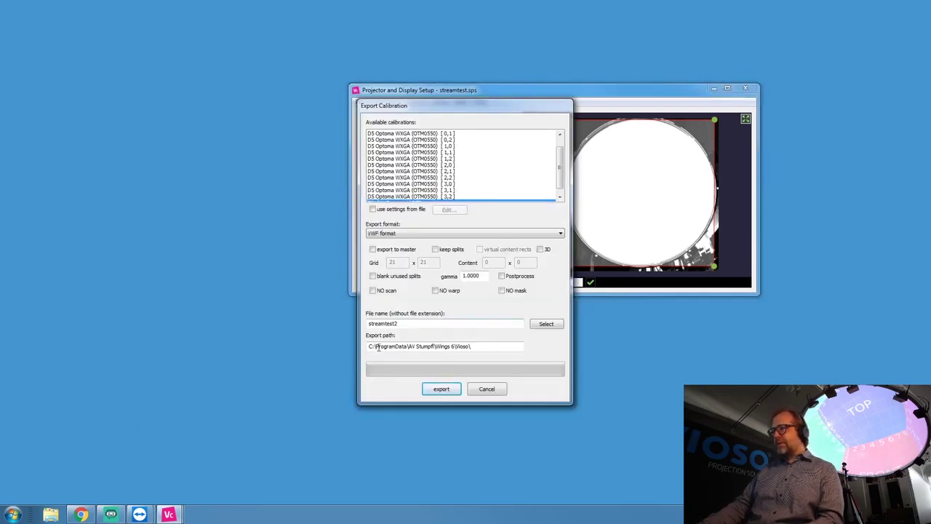
{"action": "left_click", "coordinate": [409, 346]}
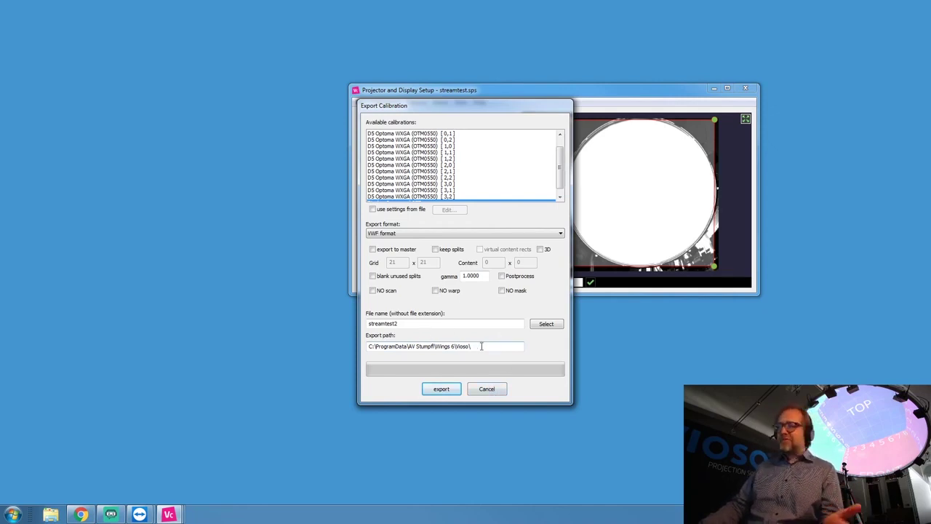
{"action": "left_click", "coordinate": [484, 387]}
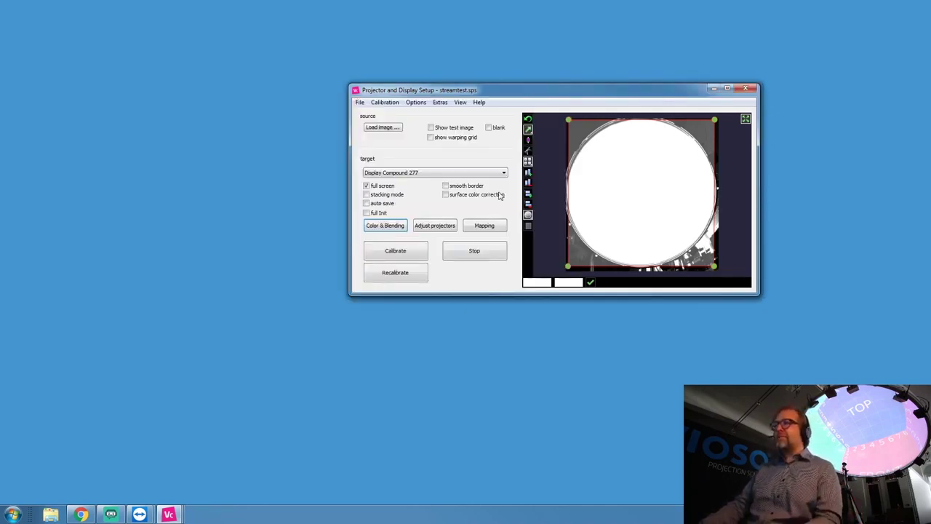
- Stop the preview of Display Compound 277 and switch to Pixera 1.4.5
{"action": "left_click", "coordinate": [488, 258]}
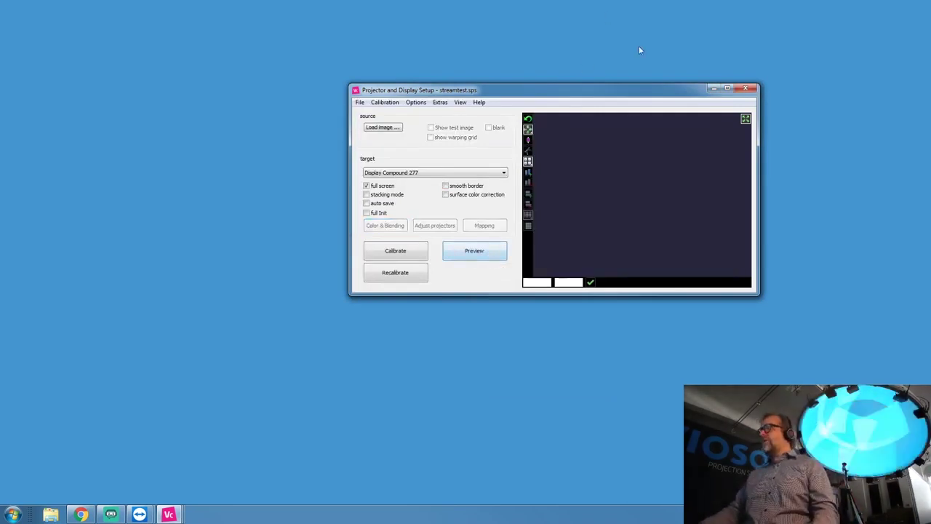
{"action": "left_click", "coordinate": [714, 89]}
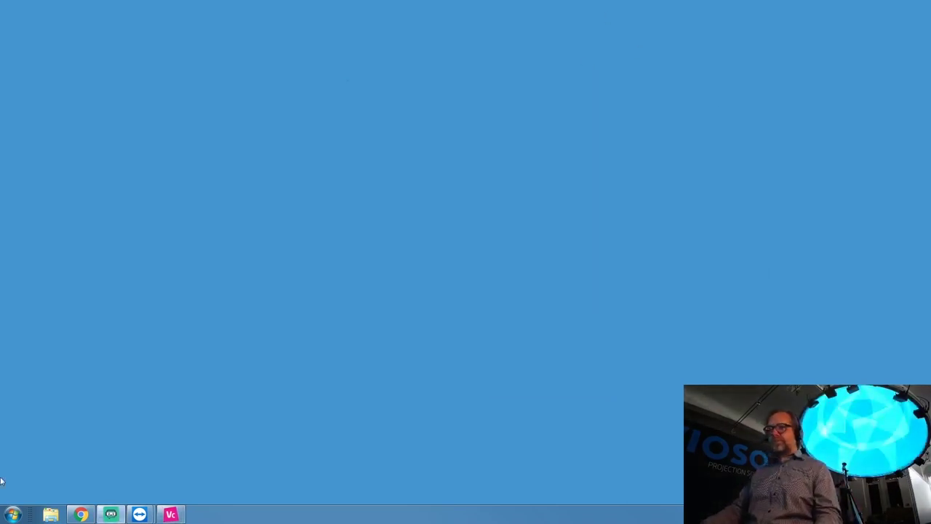
{"action": "left_click", "coordinate": [20, 514]}
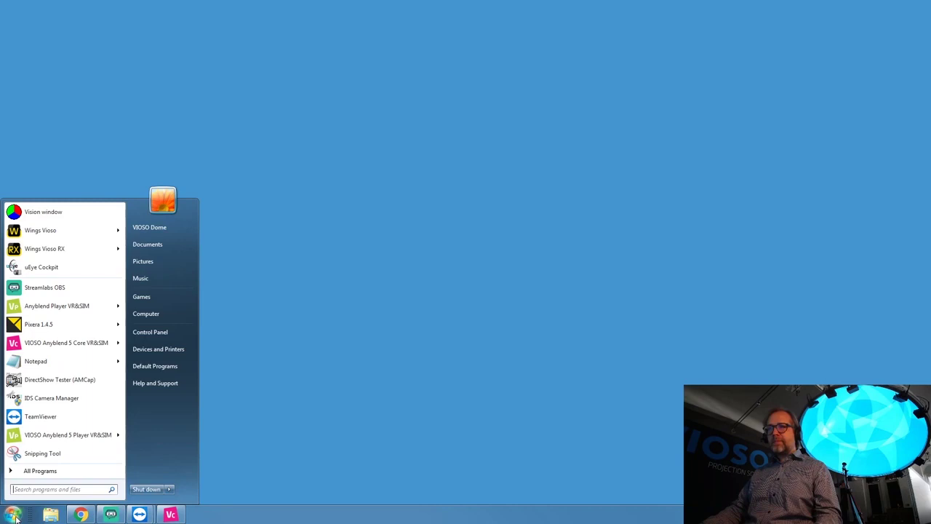
{"action": "left_click", "coordinate": [41, 330]}
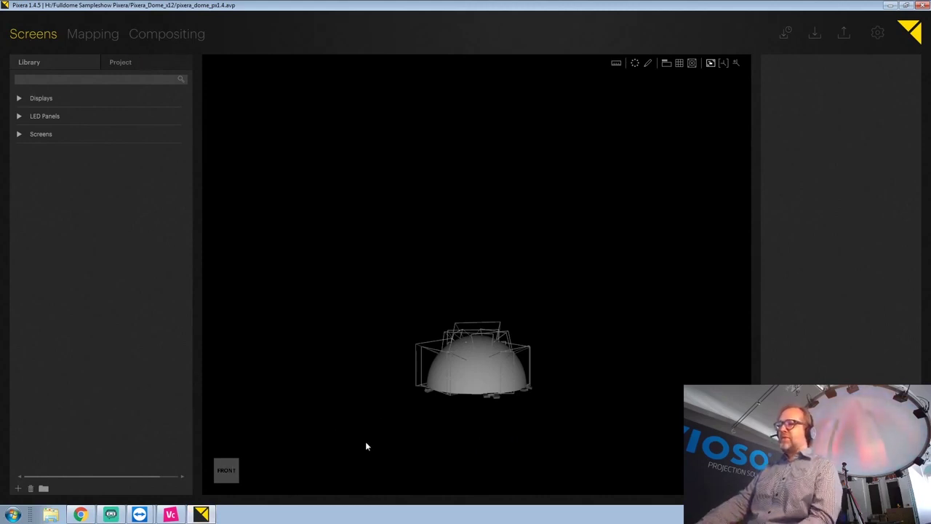
- Inspect the 3D dome and its projectors from below and from the side, and show the dome screen's properties
{"action": "left_click", "coordinate": [215, 470]}
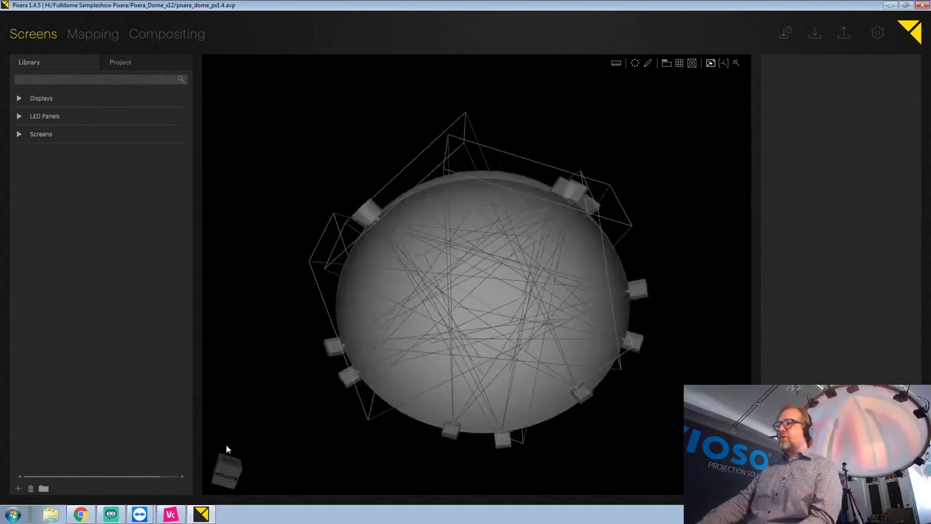
{"action": "mouse_move", "coordinate": [226, 449]}
{"action": "left_mouse_down"}
{"action": "mouse_move", "coordinate": [184, 444]}
{"action": "mouse_move", "coordinate": [231, 485]}
{"action": "mouse_move", "coordinate": [261, 486]}
{"action": "mouse_move", "coordinate": [281, 458]}
{"action": "mouse_move", "coordinate": [245, 439]}
{"action": "mouse_move", "coordinate": [243, 448]}
{"action": "left_mouse_up"}
{"action": "left_click", "coordinate": [243, 458]}
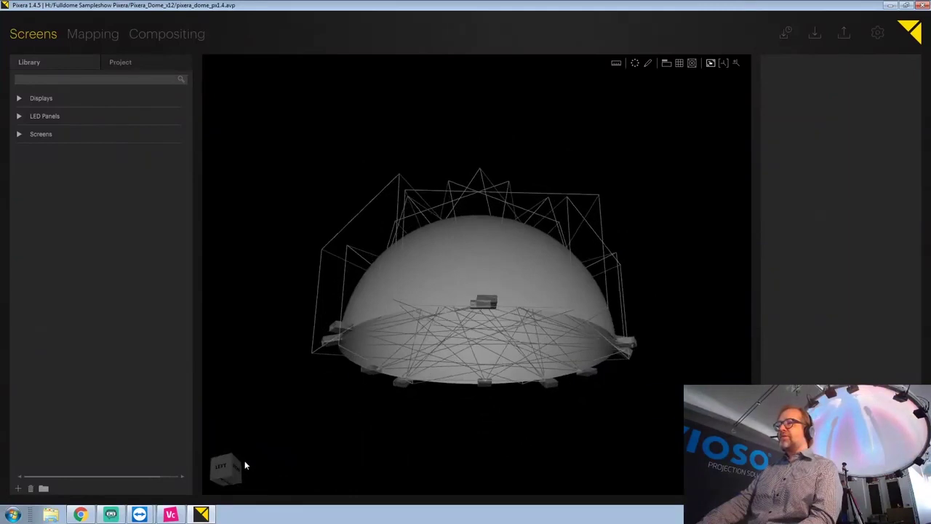
{"action": "left_click", "coordinate": [382, 282]}
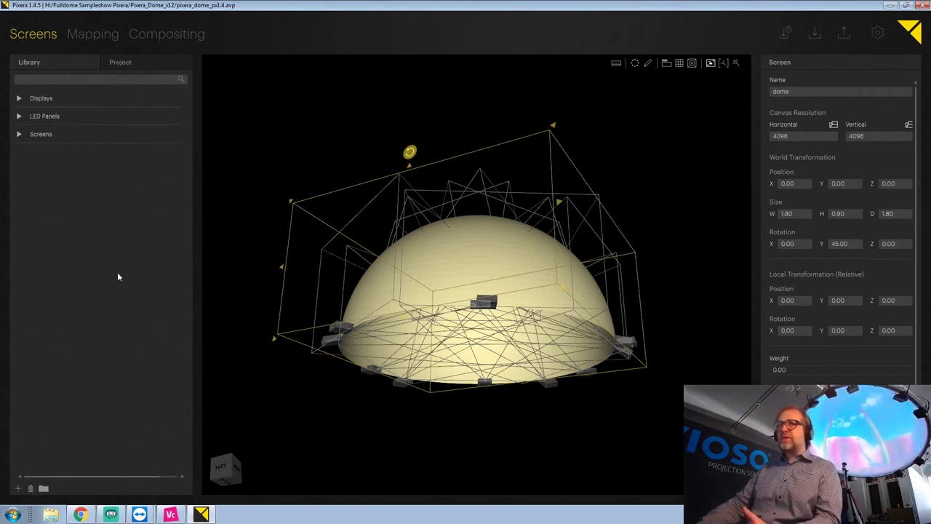
- Show the properties of the custom dome.obj model in the screen library, and view the dome from below
{"action": "left_click", "coordinate": [22, 137]}
{"action": "left_click", "coordinate": [22, 137]}
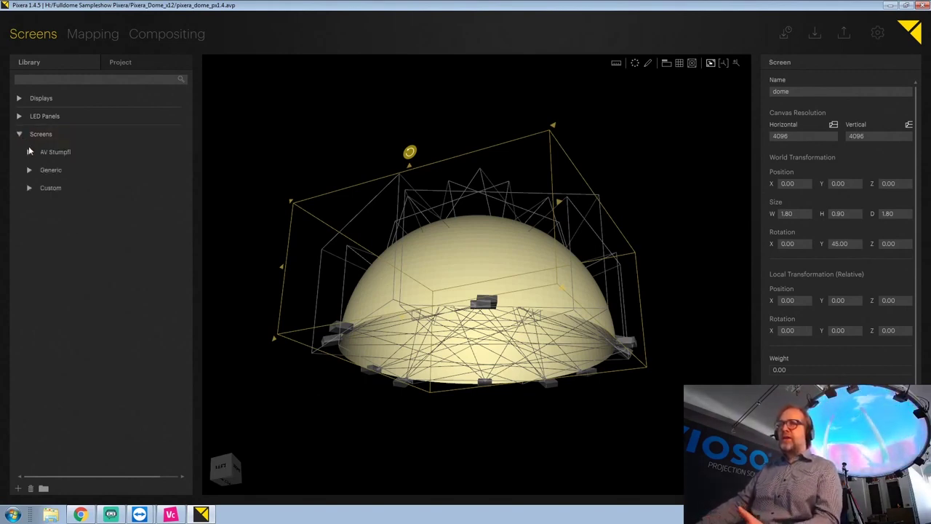
{"action": "left_click", "coordinate": [27, 188]}
{"action": "left_click", "coordinate": [59, 209]}
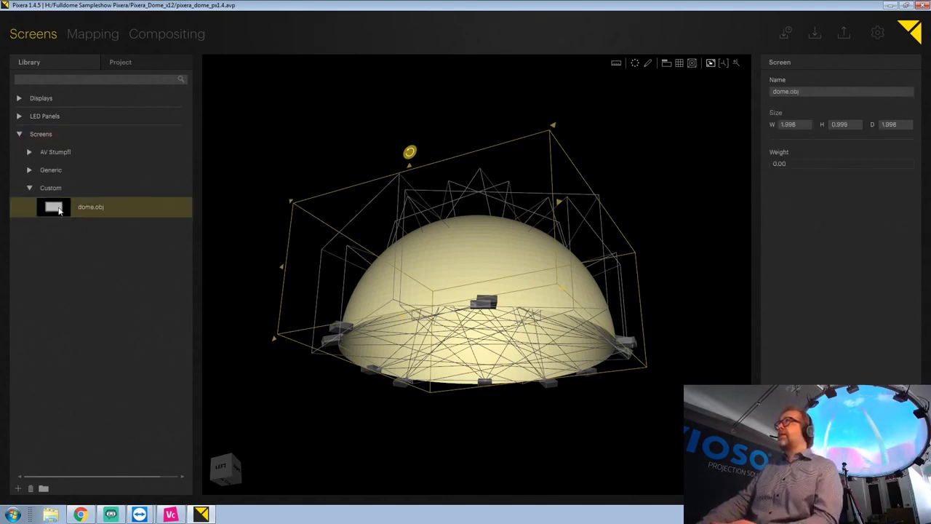
{"action": "left_click_drag", "start_coordinate": [219, 460], "coordinate": [304, 444]}
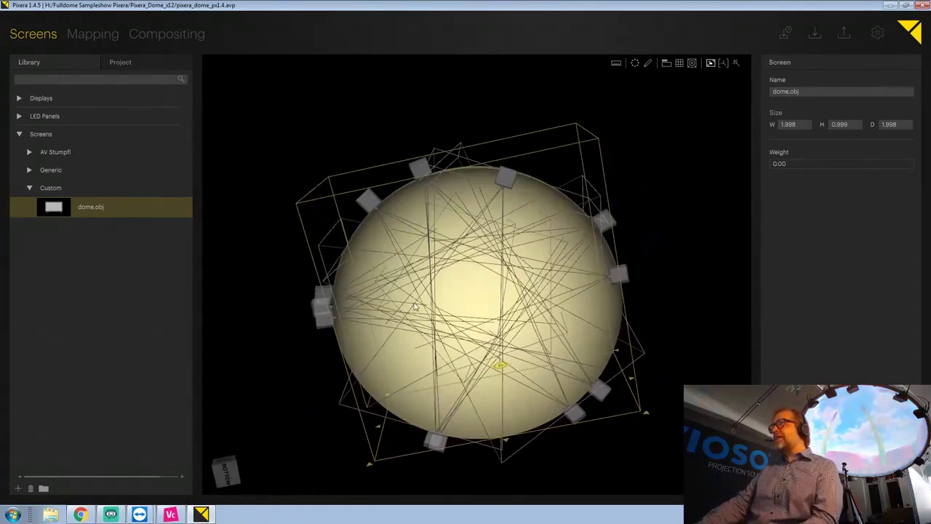